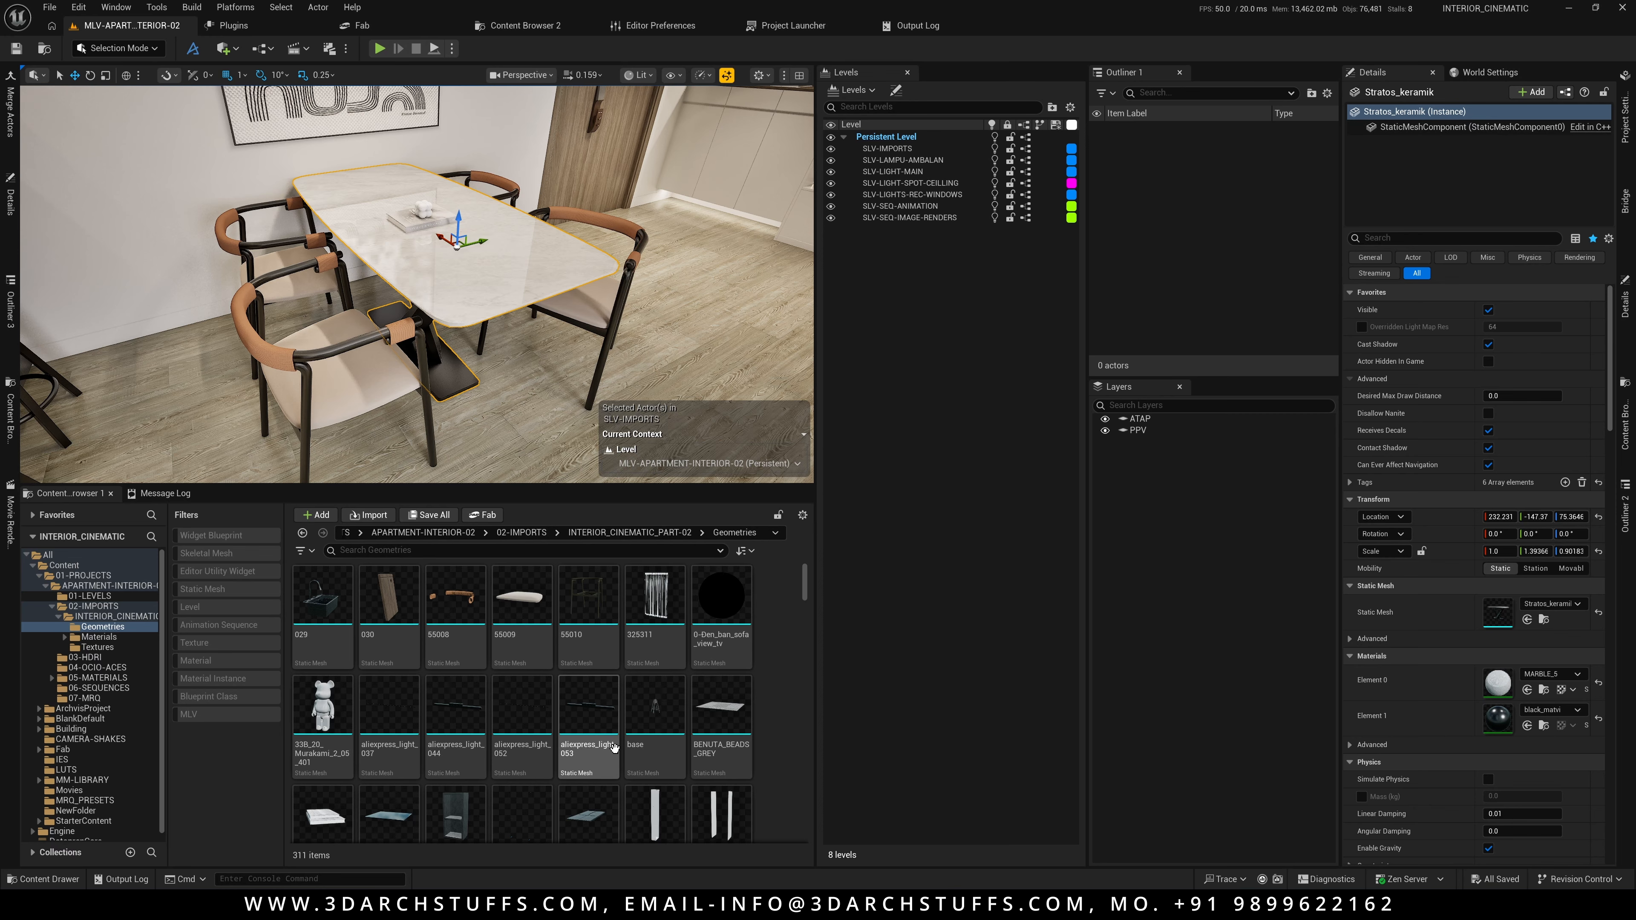
Switch from Connecter back to the Unreal Editor project
mouse_move(608, 736)
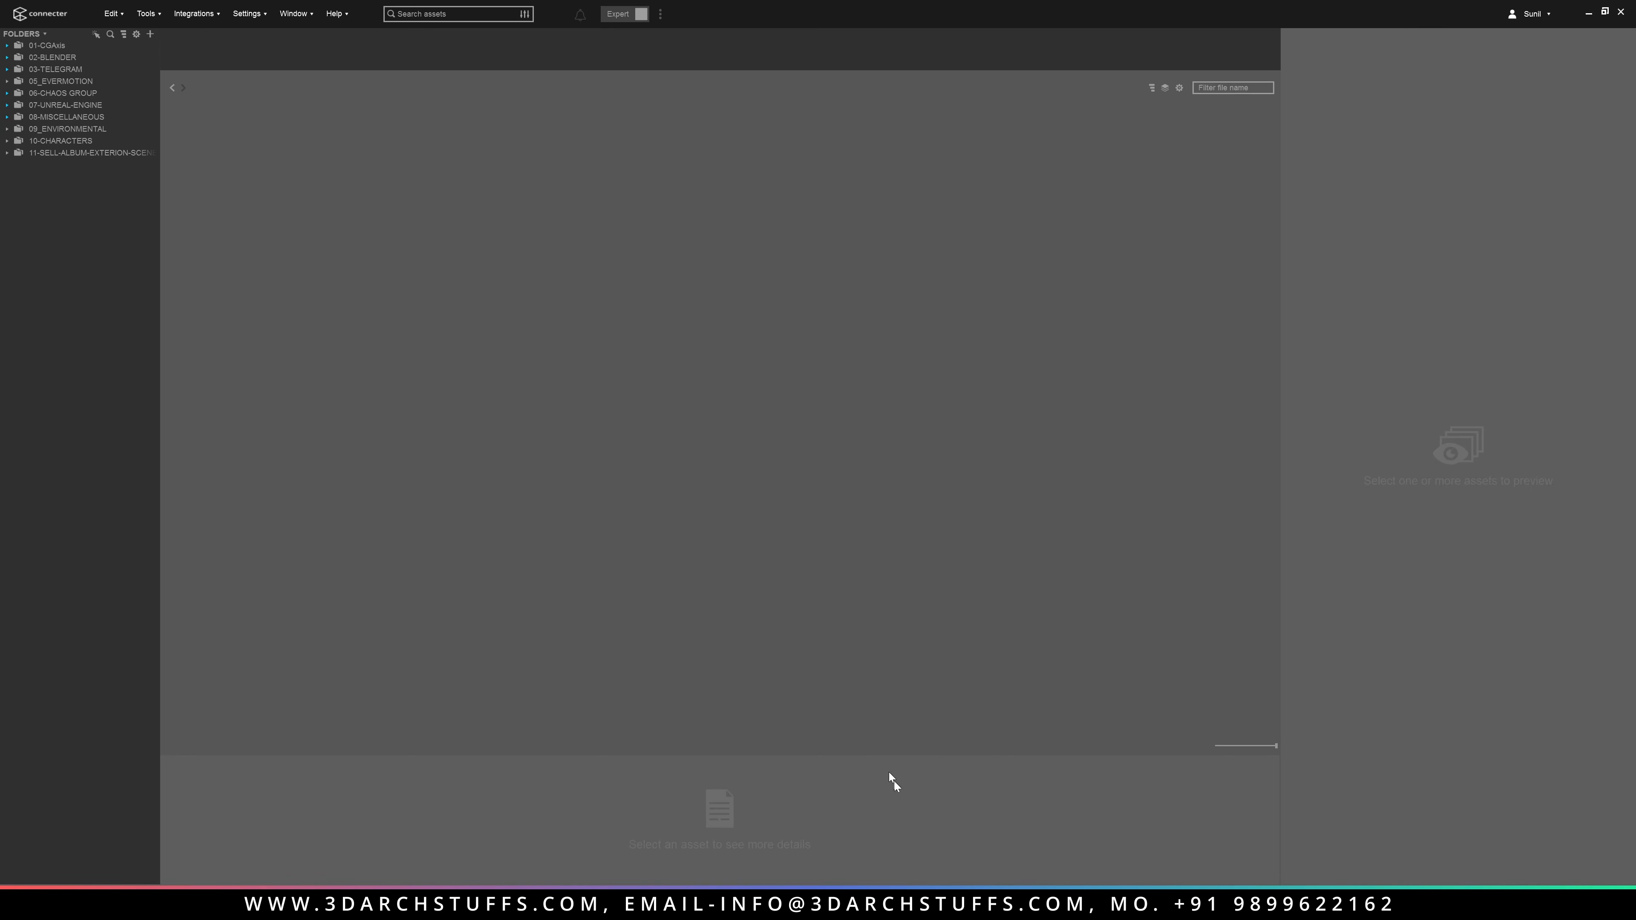
mouse_move(960, 912)
left_click(984, 830)
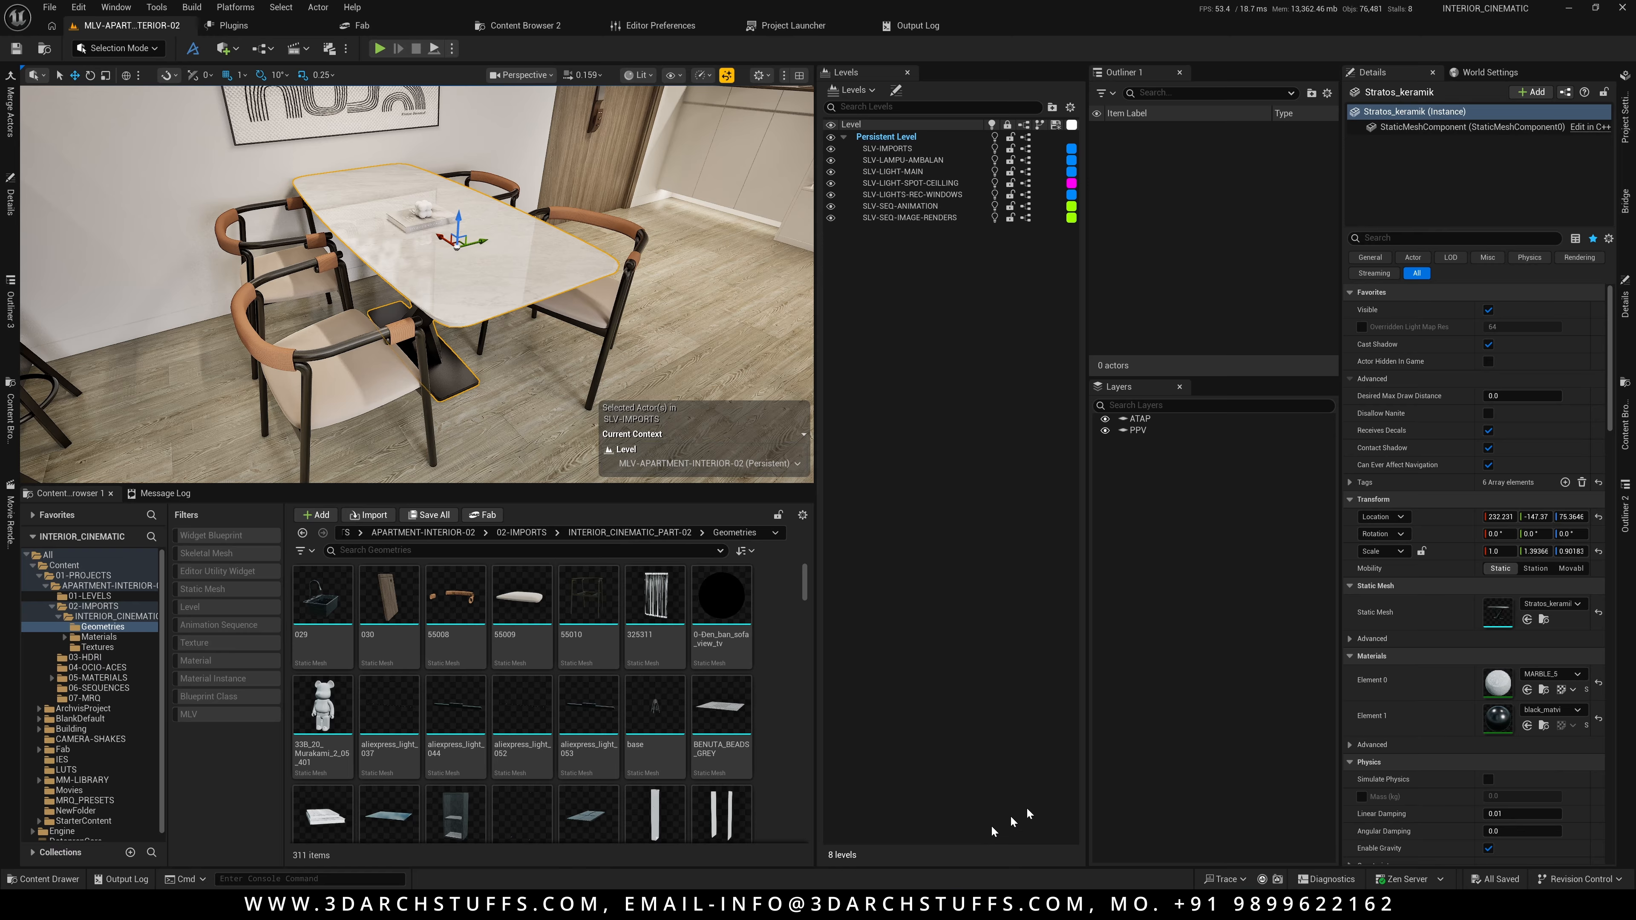
Locate the dining table's static mesh in the project content and rename it SM-Table-Dinning
right_click_drag(606, 316, 580, 309)
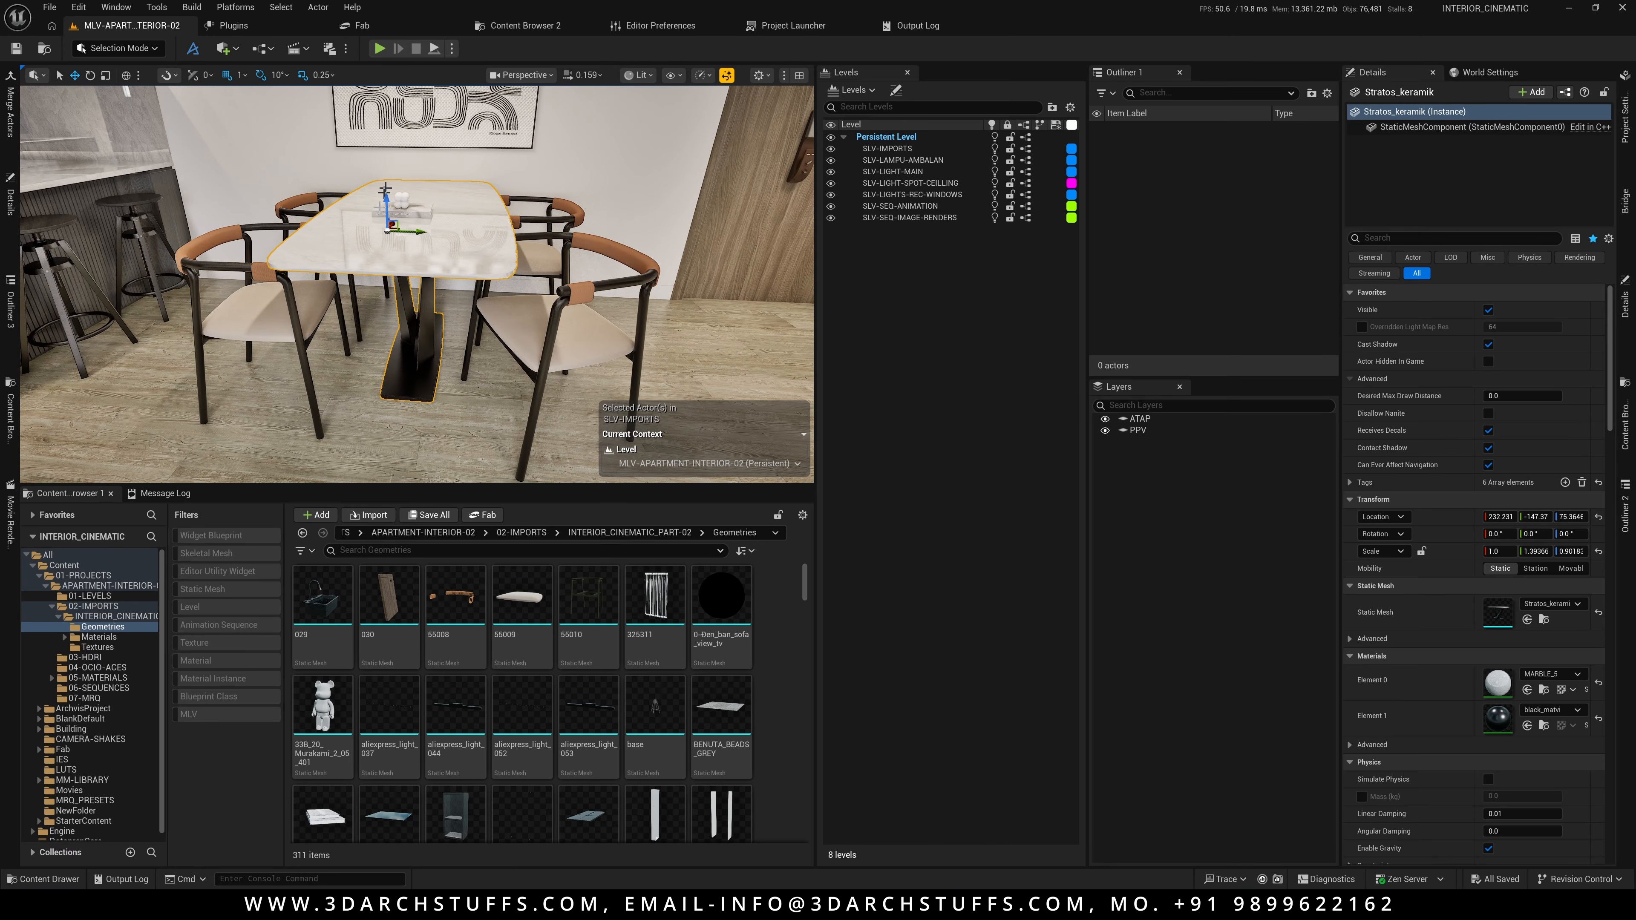
key("f")
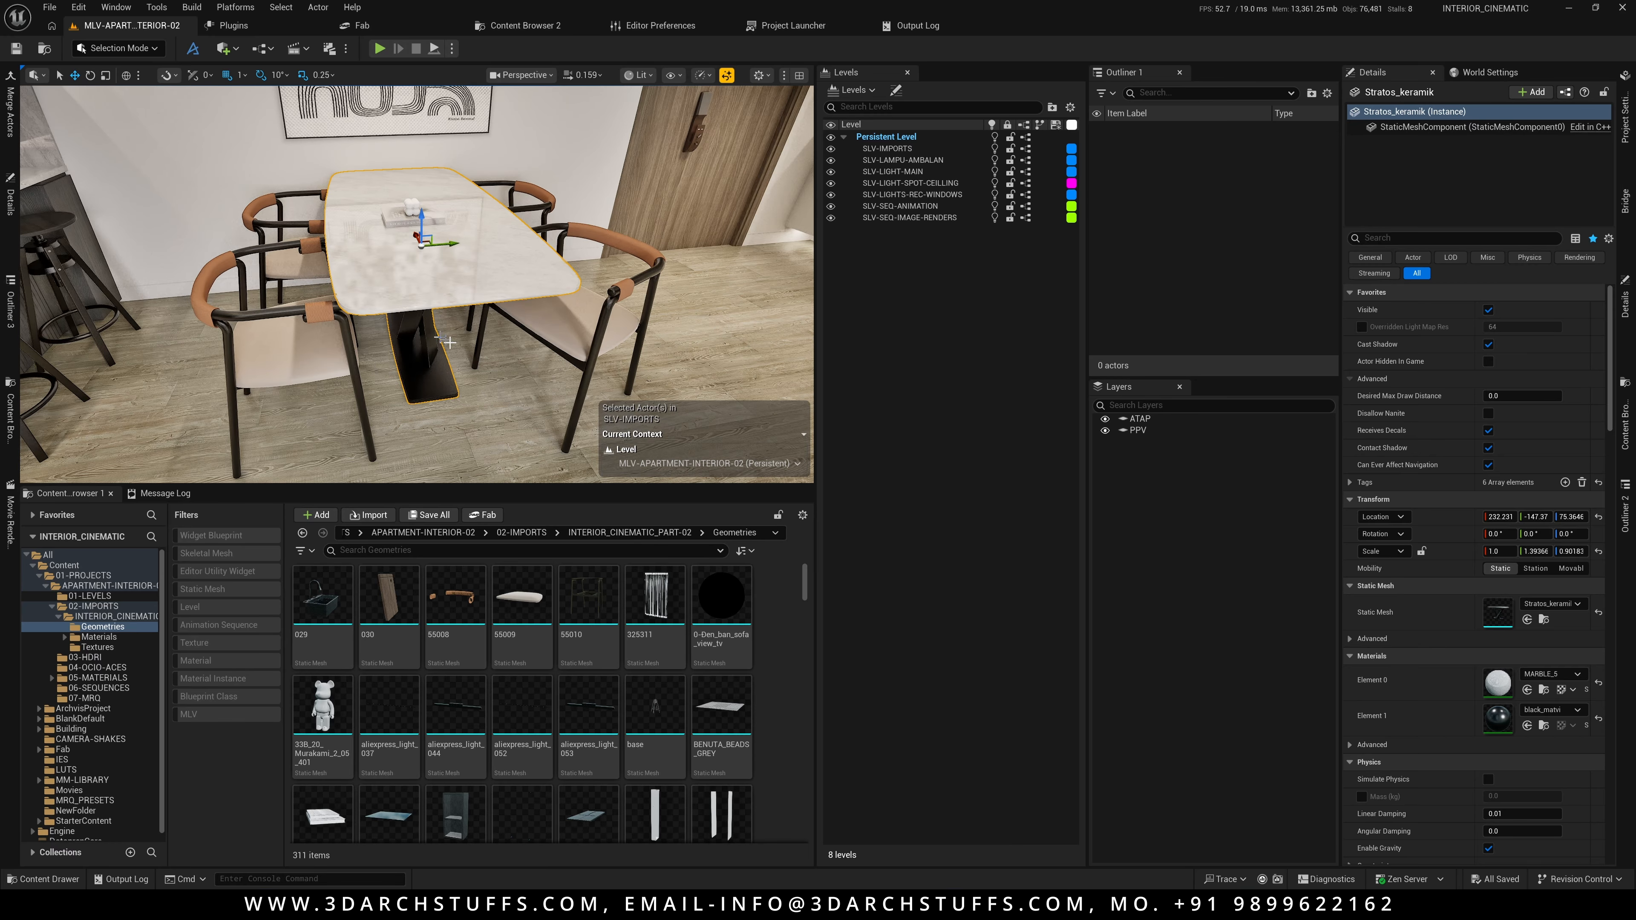
left_click_drag(465, 342, 308, 250, "alt")
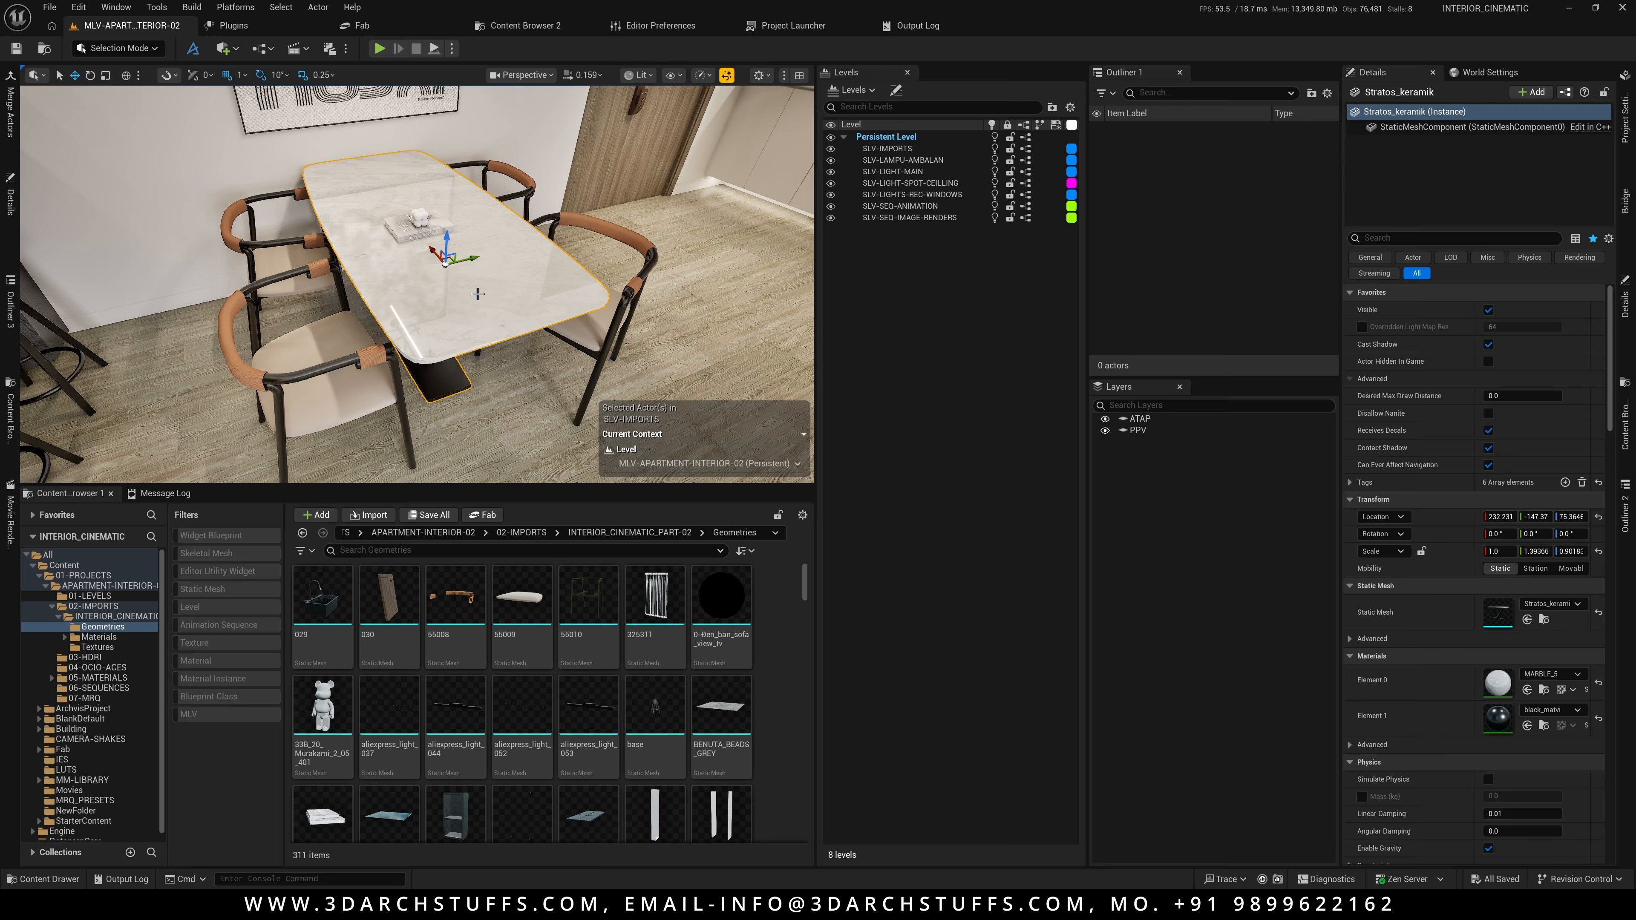
left_click_drag(477, 294, 470, 273, "alt")
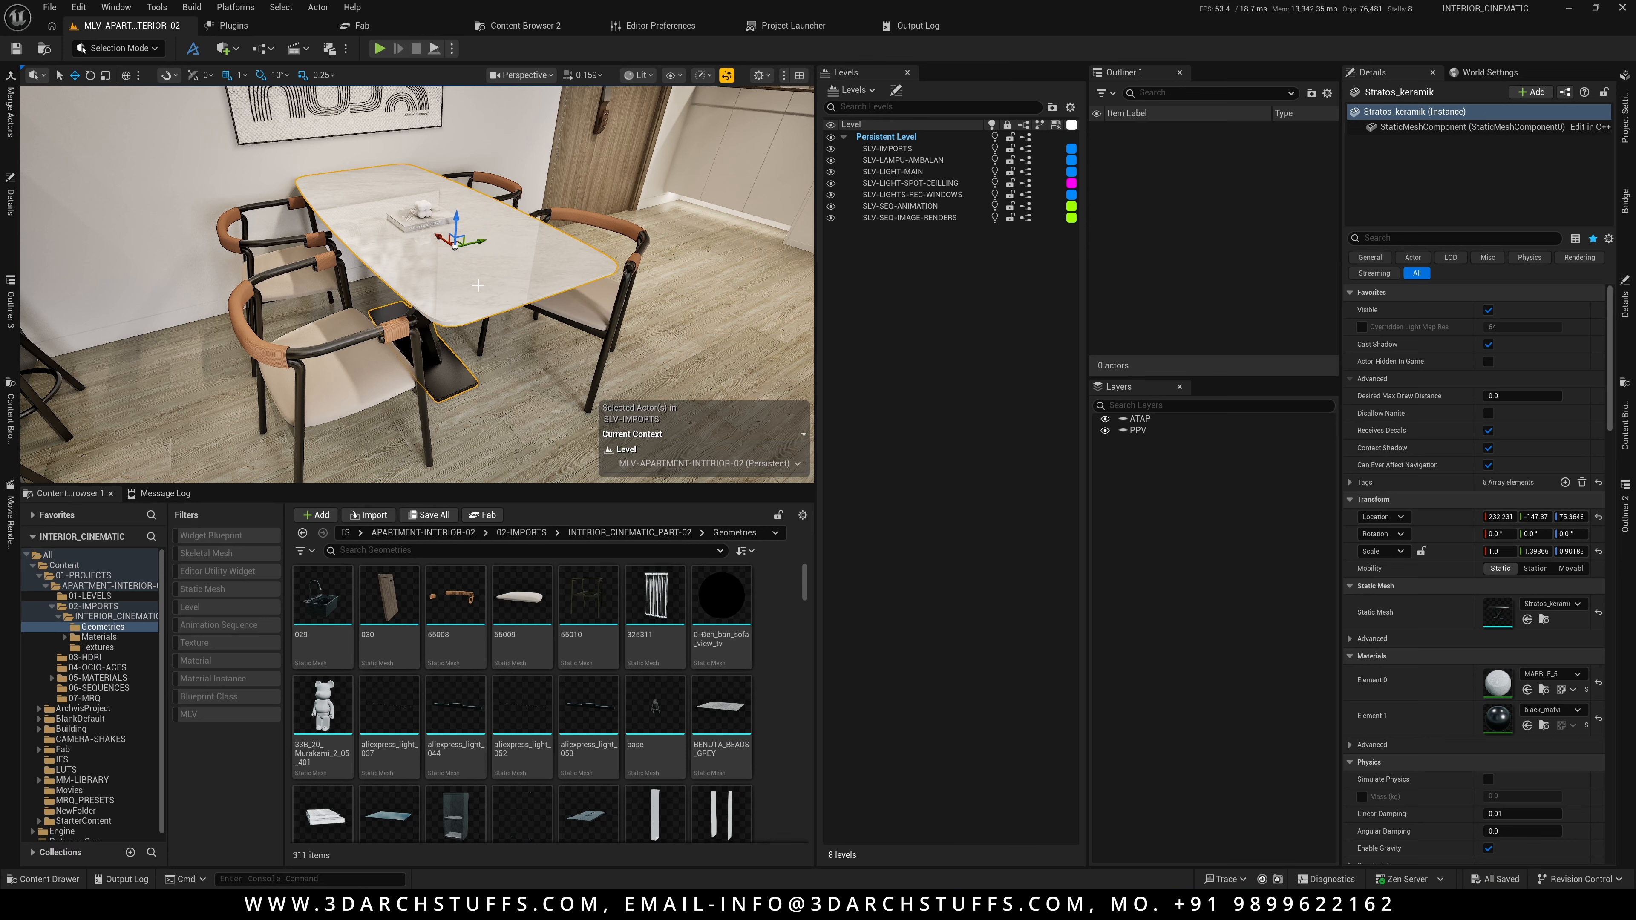
left_click_drag(496, 306, 520, 305, "alt")
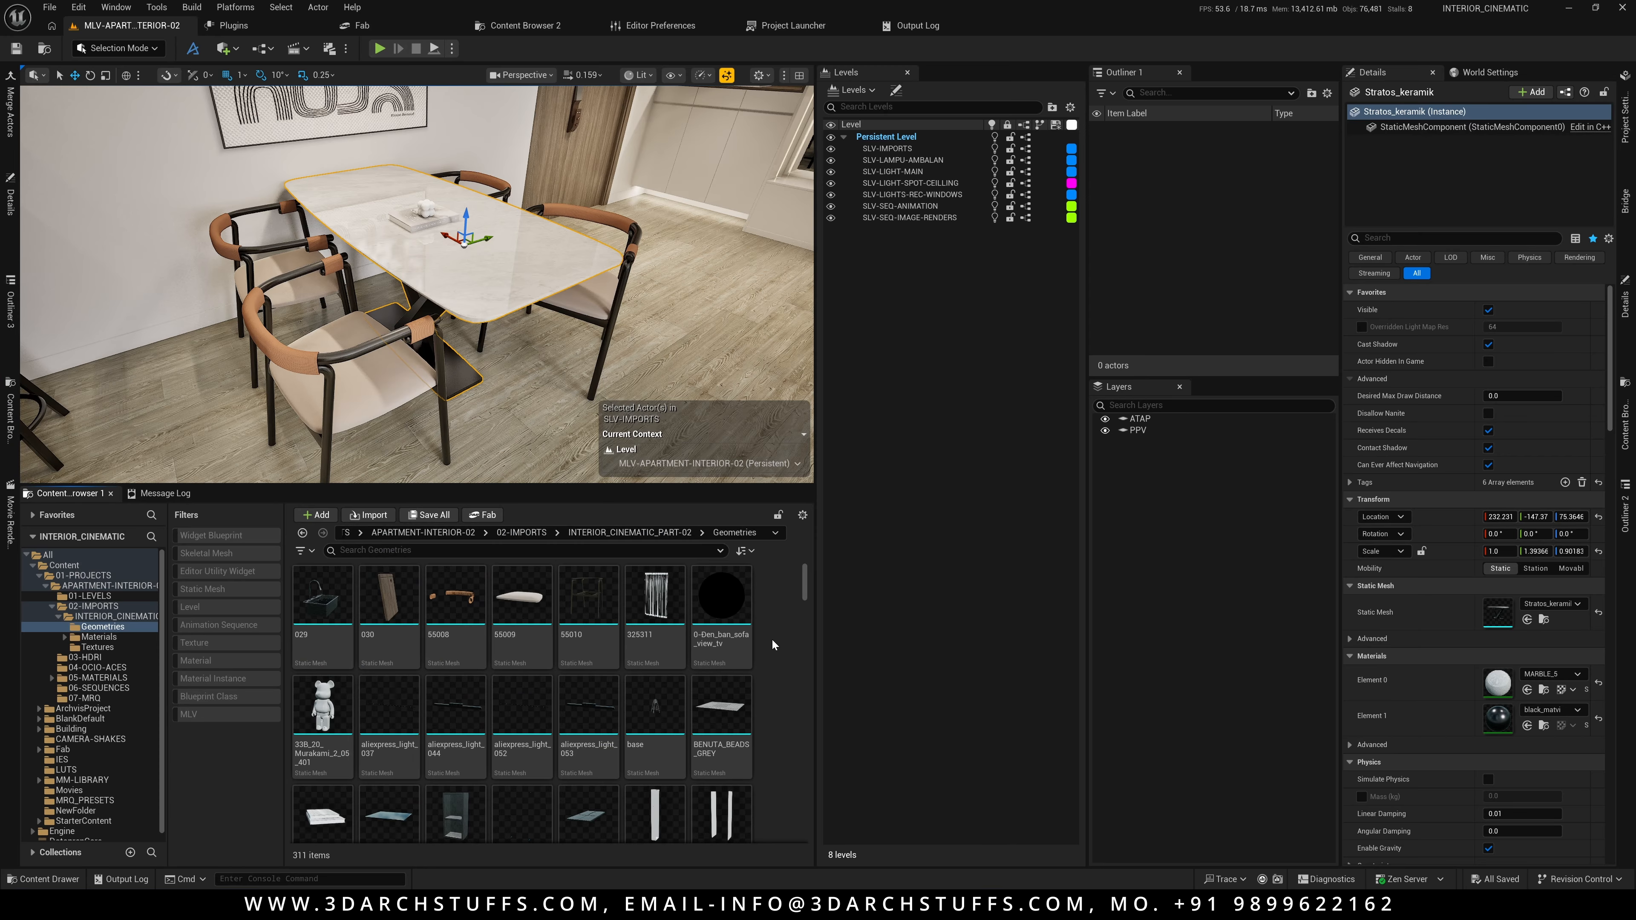
key("ctrl+b")
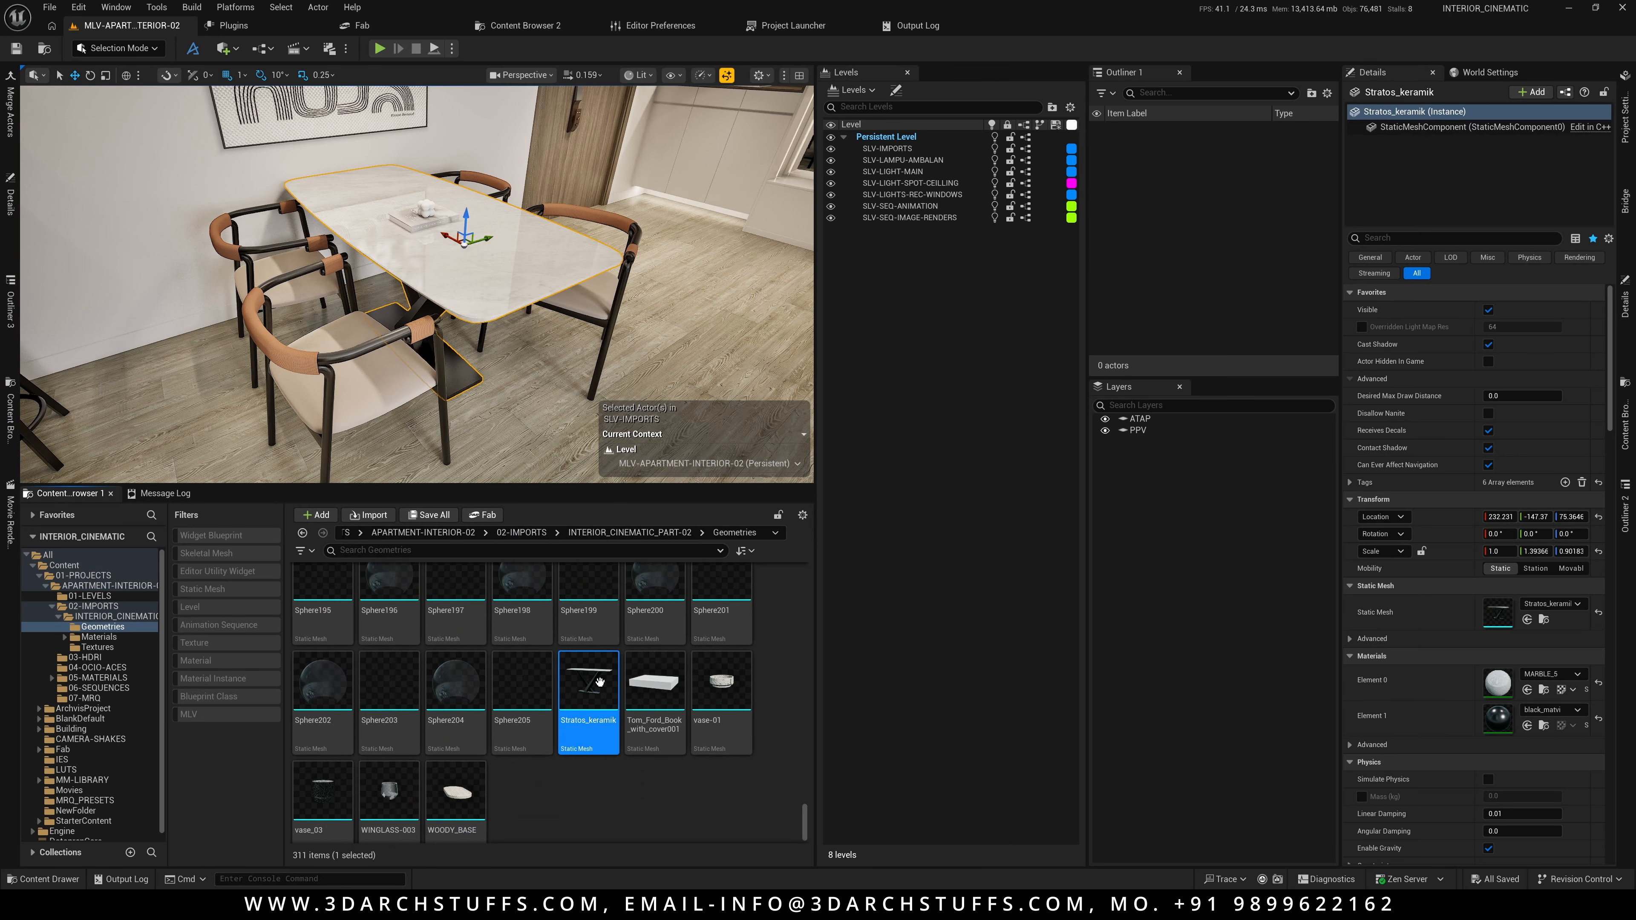
key("F2")
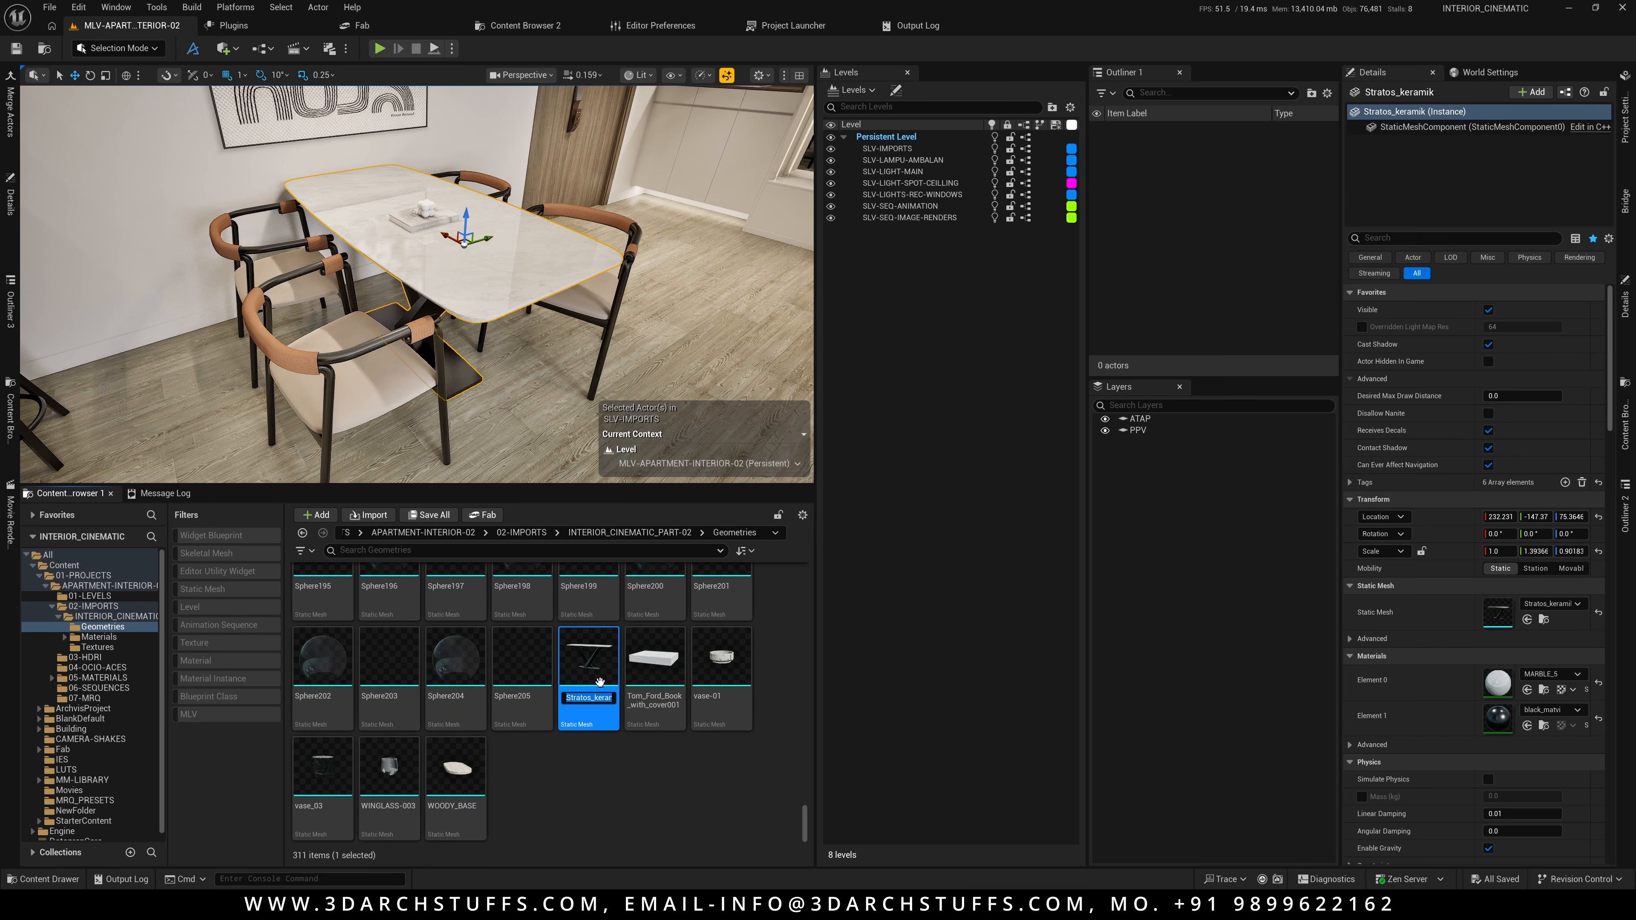
type("Table-")
type("M")
key("BackSpace")
type("SM-")
key("Return")
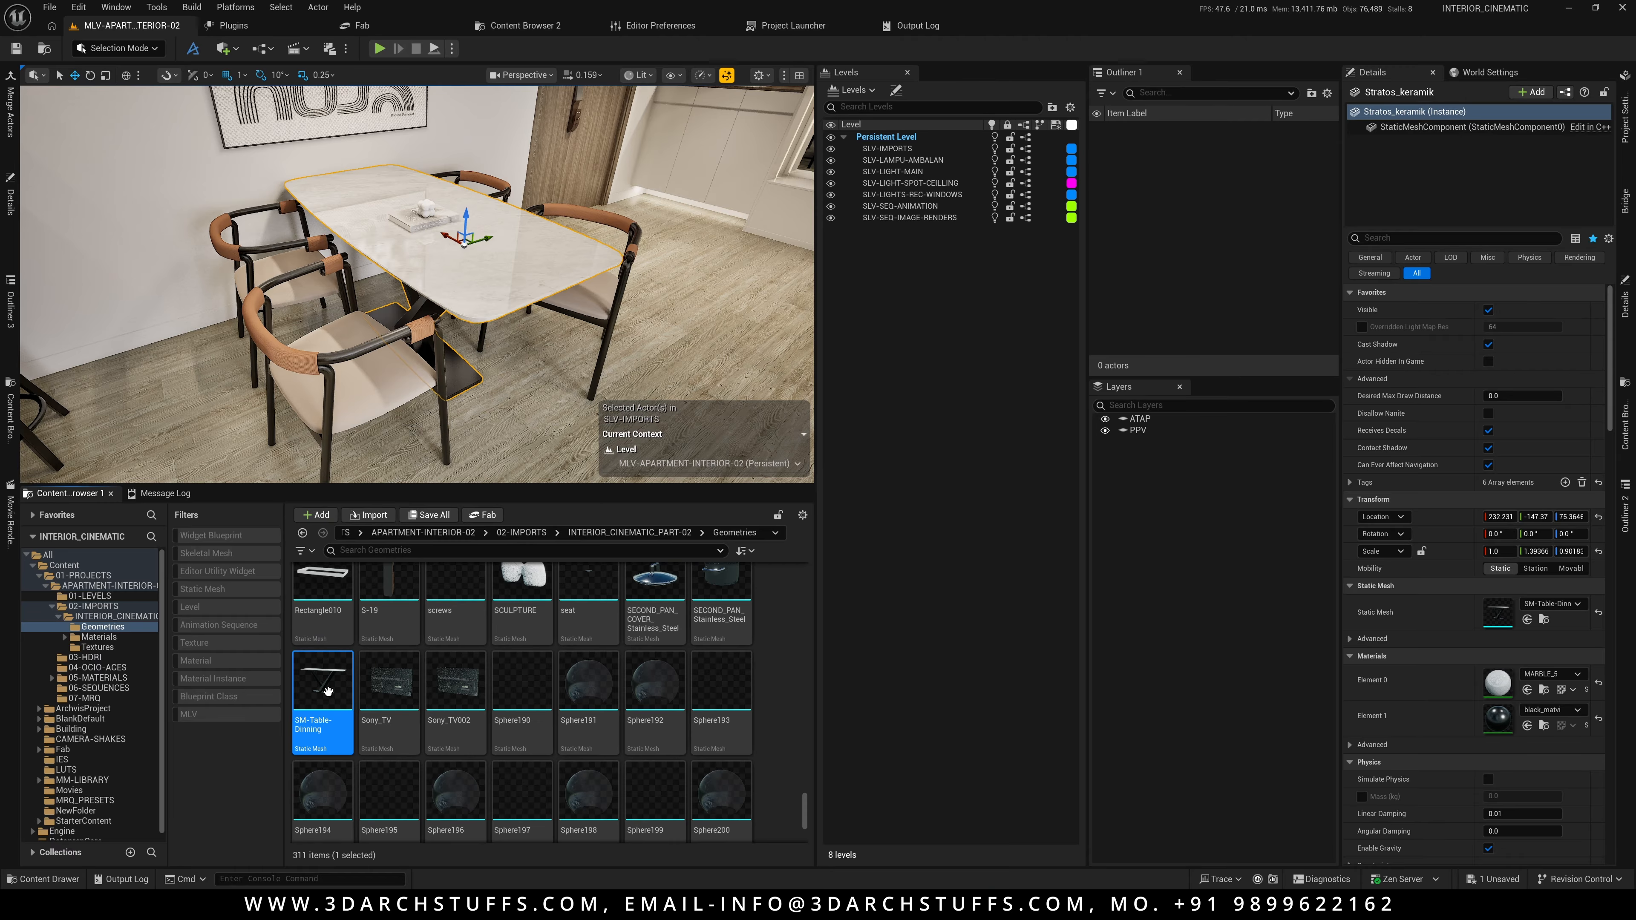
Create a folder named PROPS in the root Content folder and open it
left_click(75, 566)
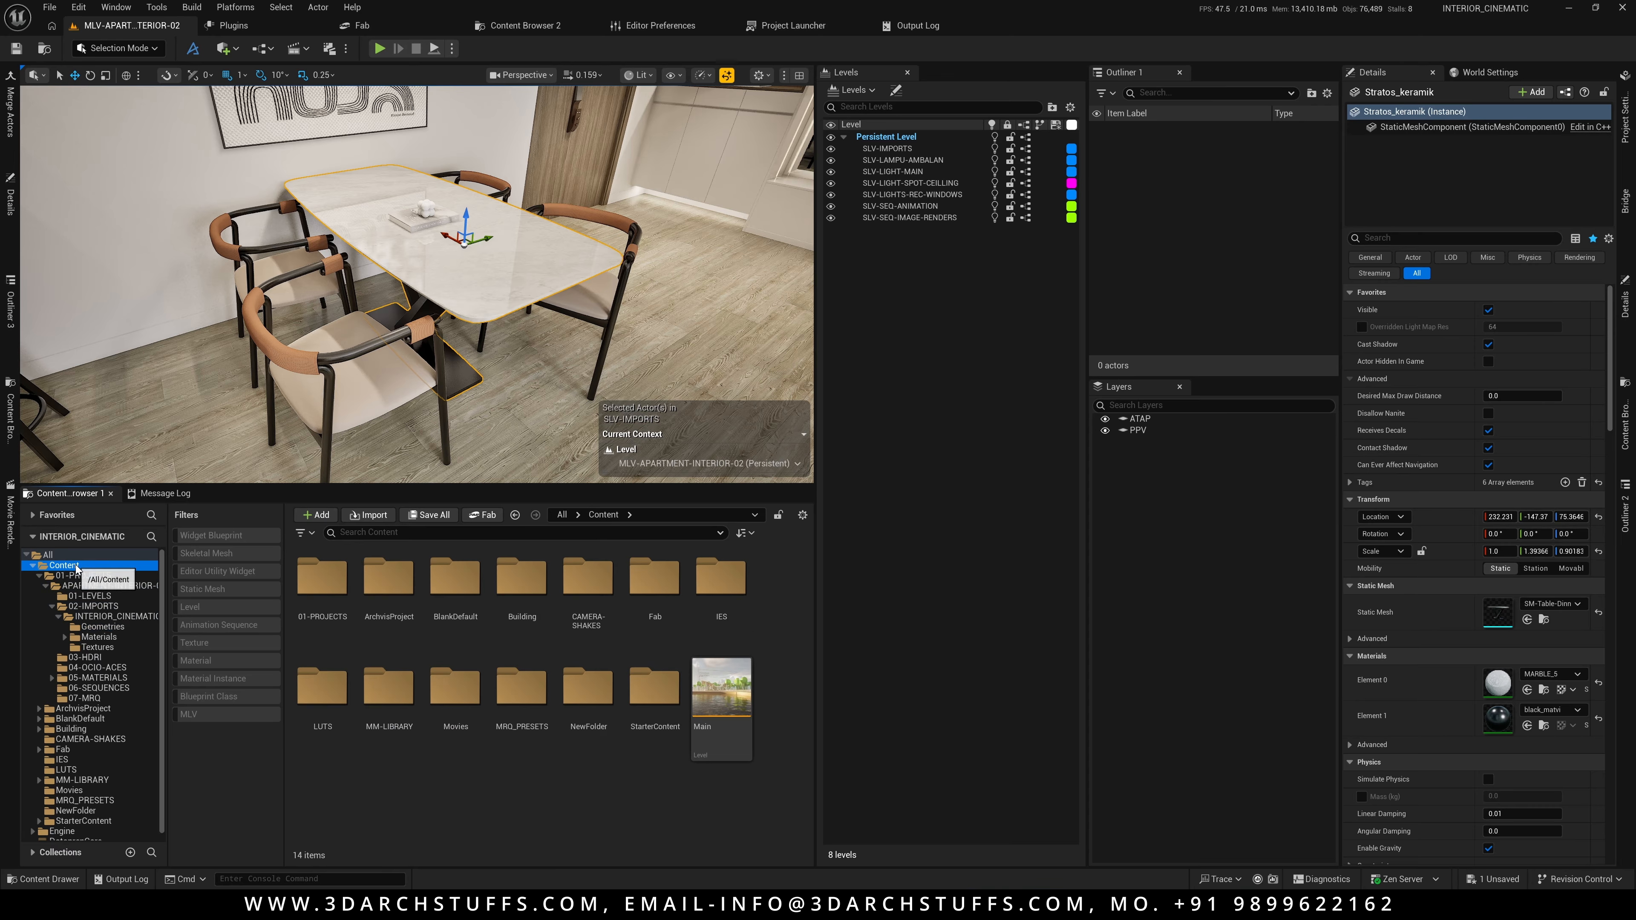
right_click(454, 797)
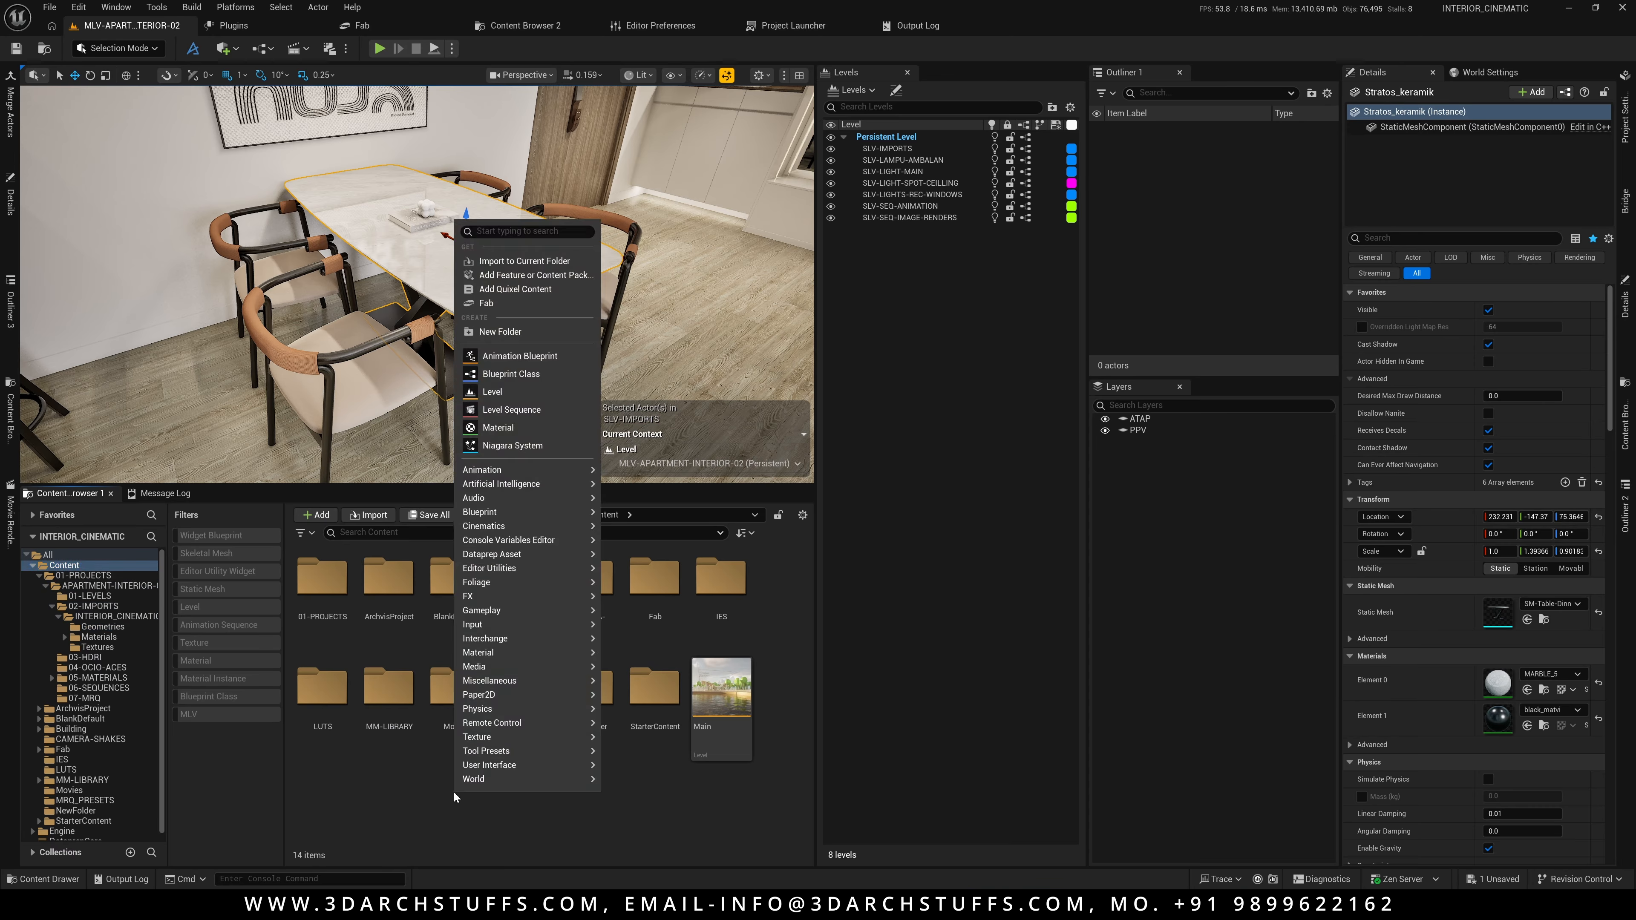
left_click(516, 341)
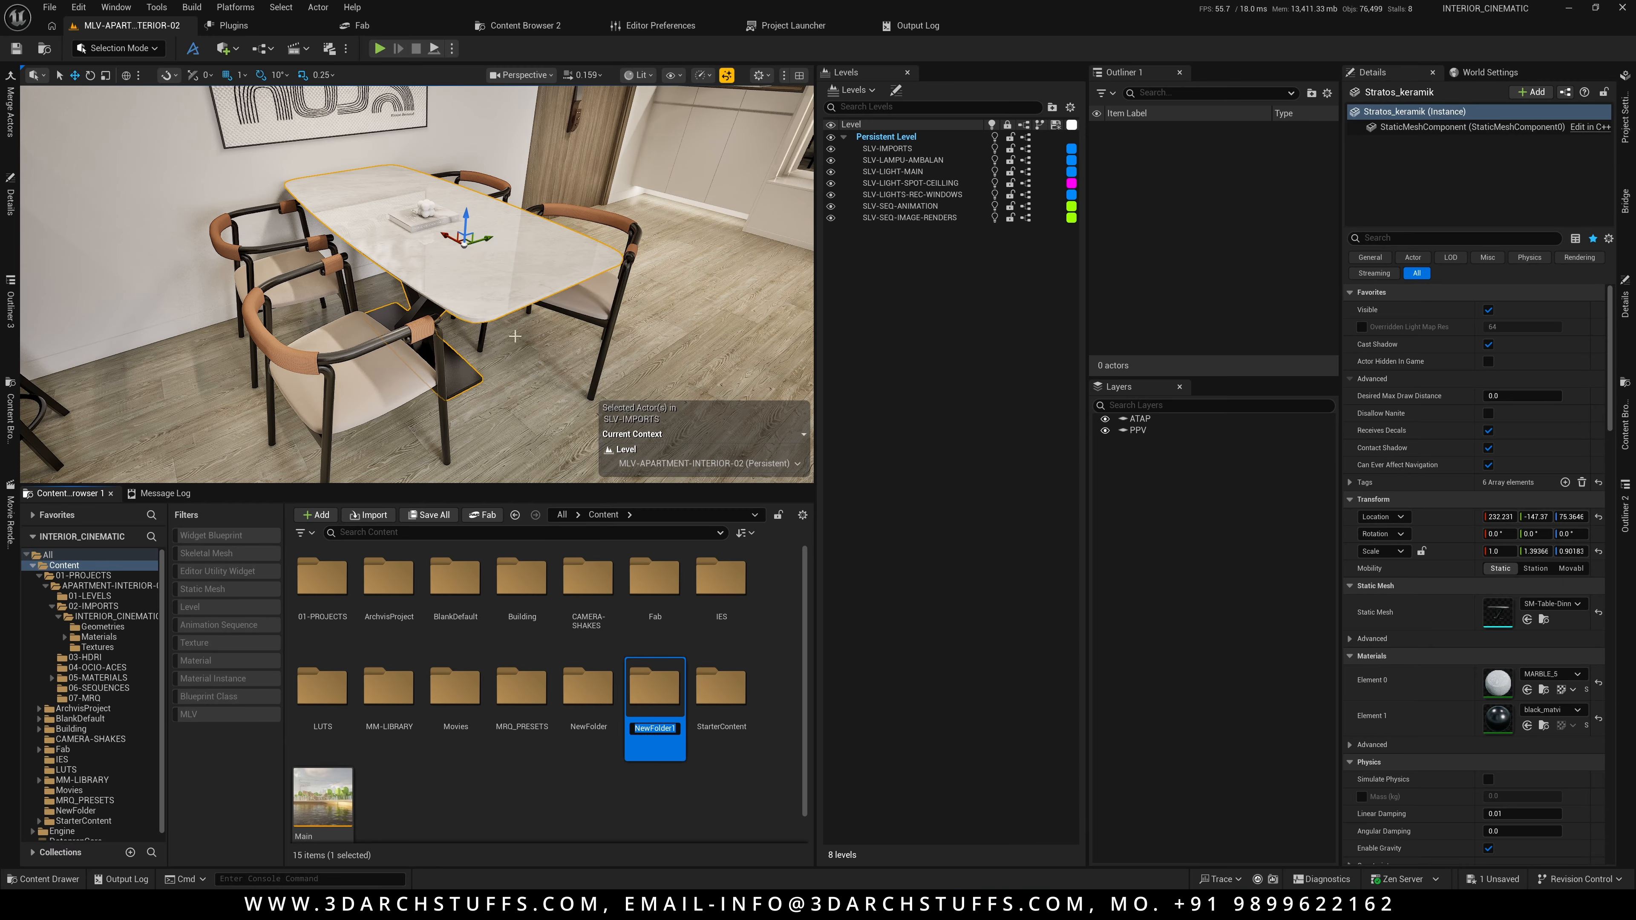
type("PROPS")
key("Return")
double_click(655, 688)
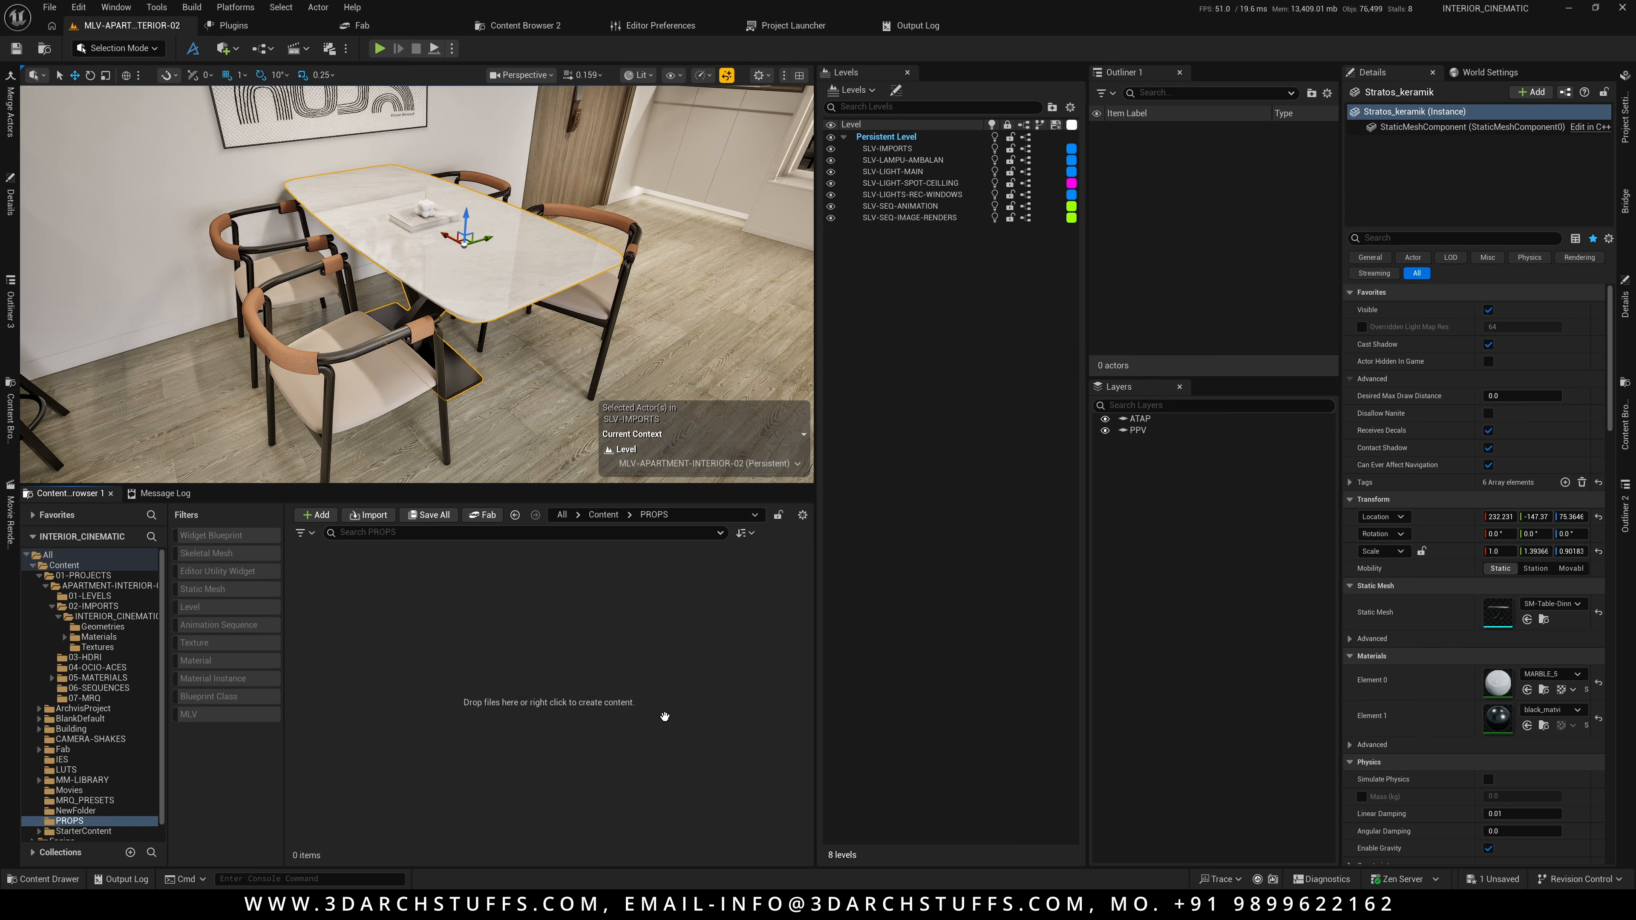
Create a folder named FURNITURE inside PROPS and open it
right_click(551, 631)
left_click(619, 172)
type("FURNITURE")
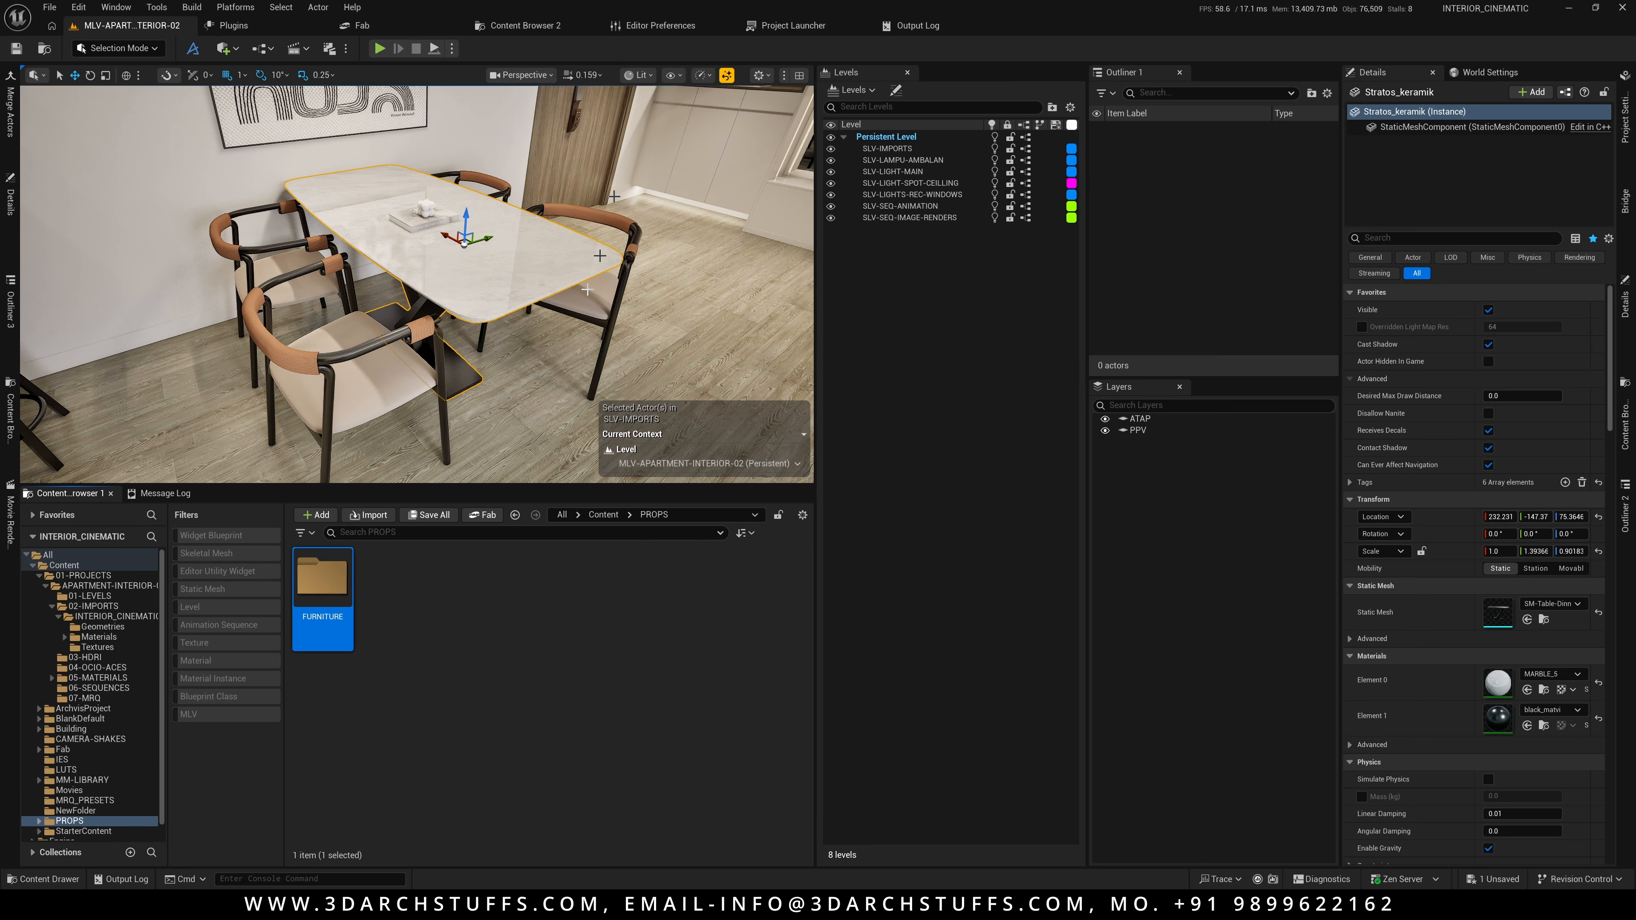
double_click(322, 580)
right_click(366, 622)
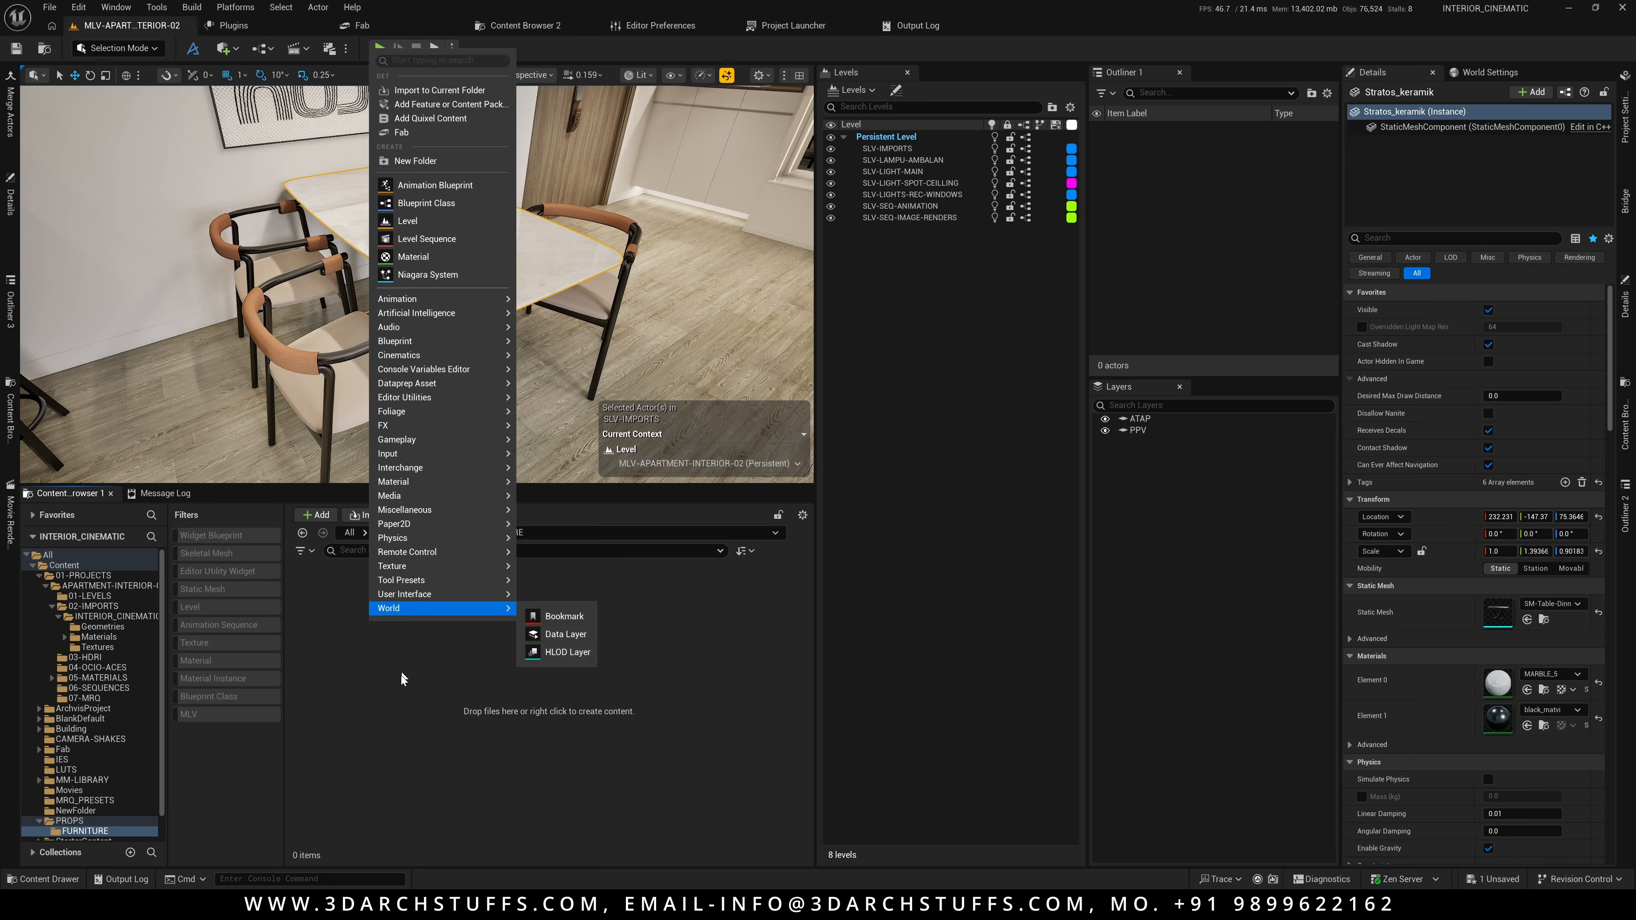
left_click(380, 700)
Add the FURNITURE folder to the favorites and move the SM-Table-Dinning mesh into it
right_click(95, 831)
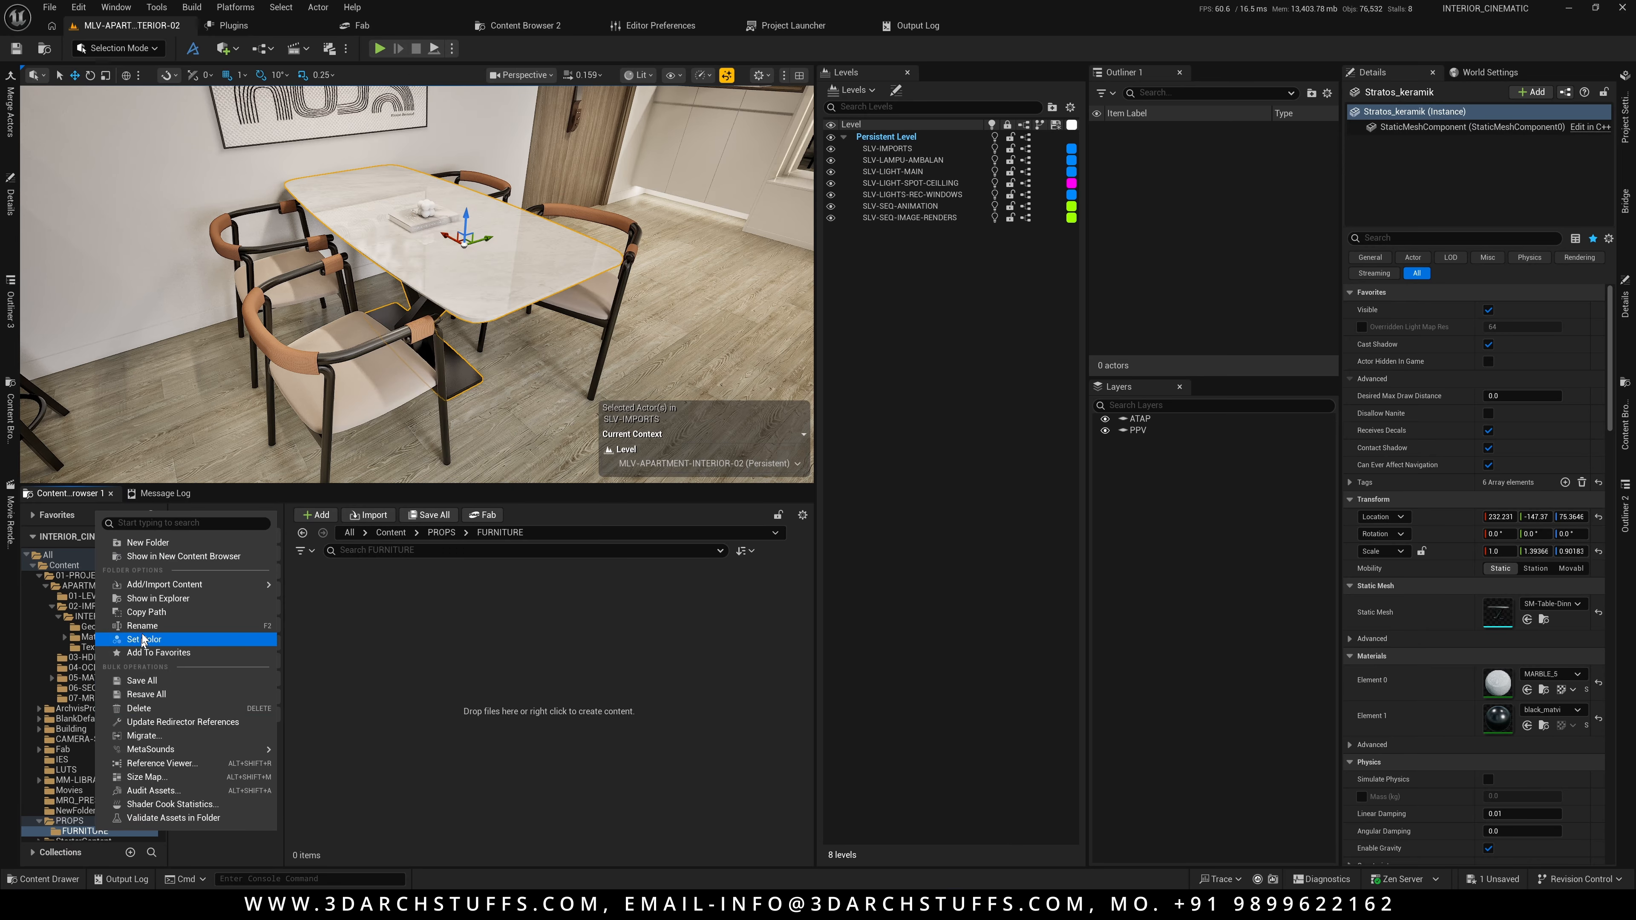
left_click(139, 616)
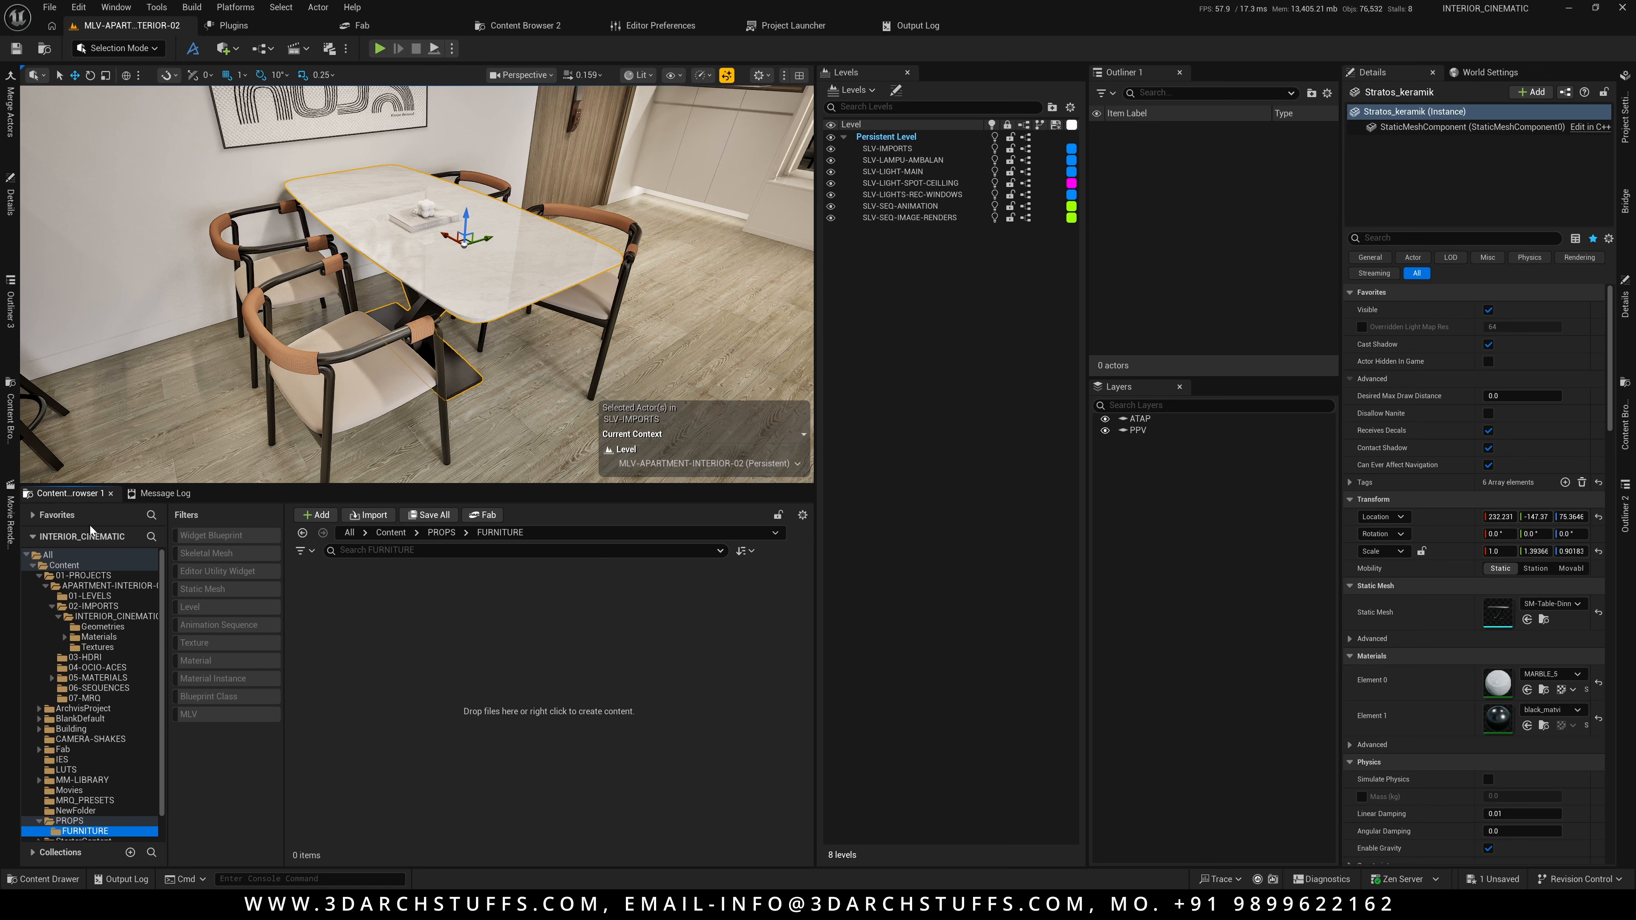
left_click(521, 278)
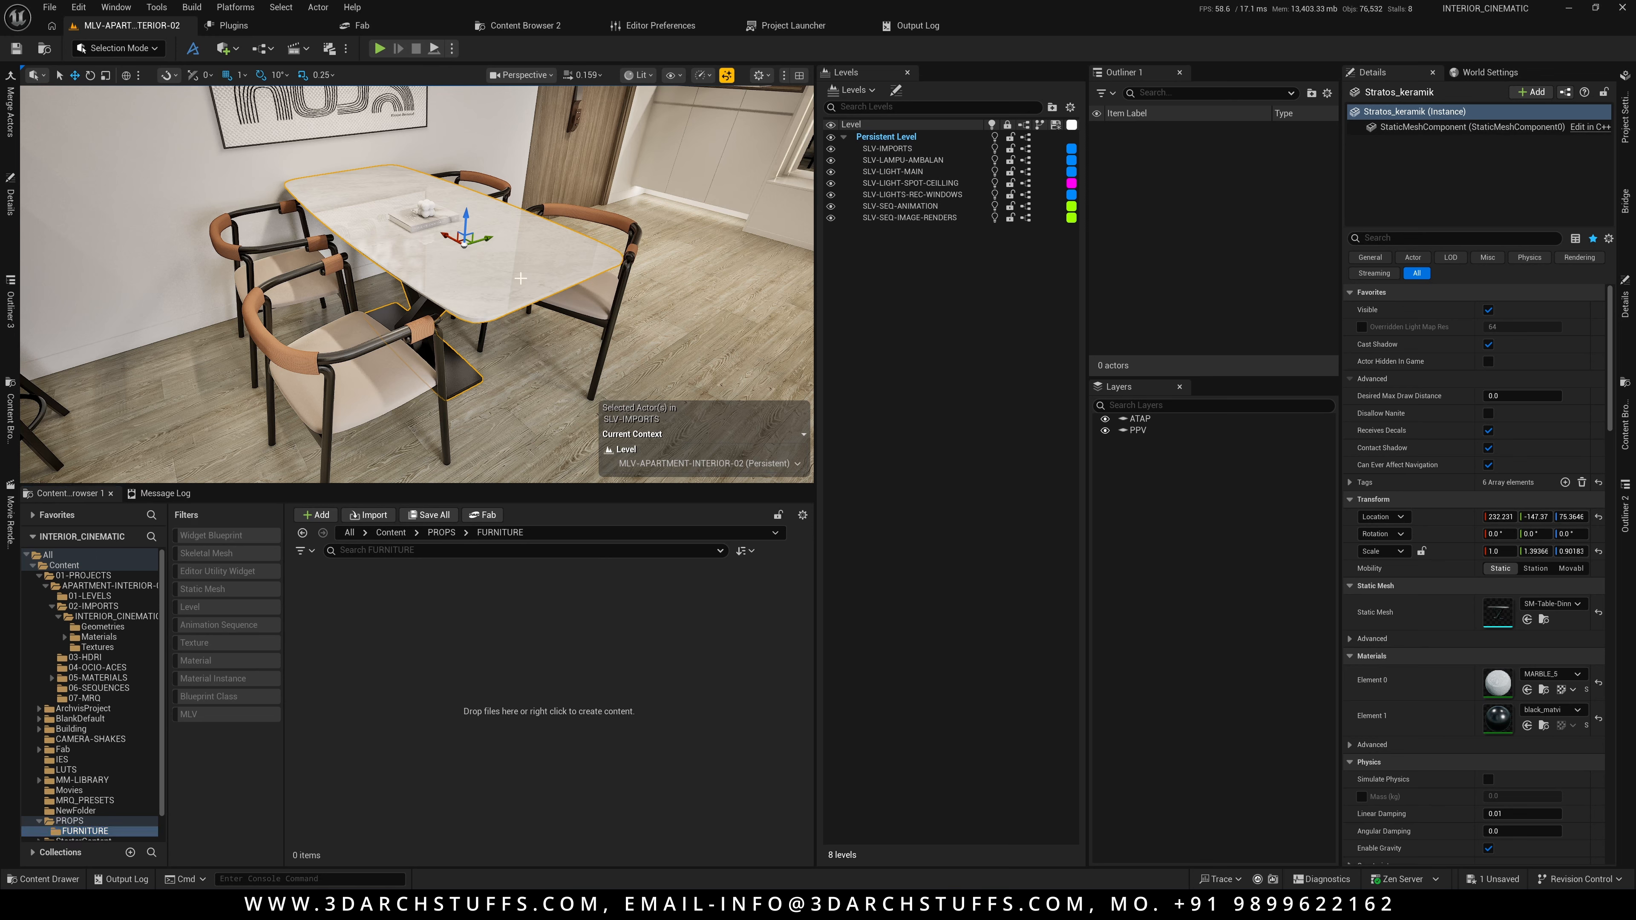
key("ctrl+b")
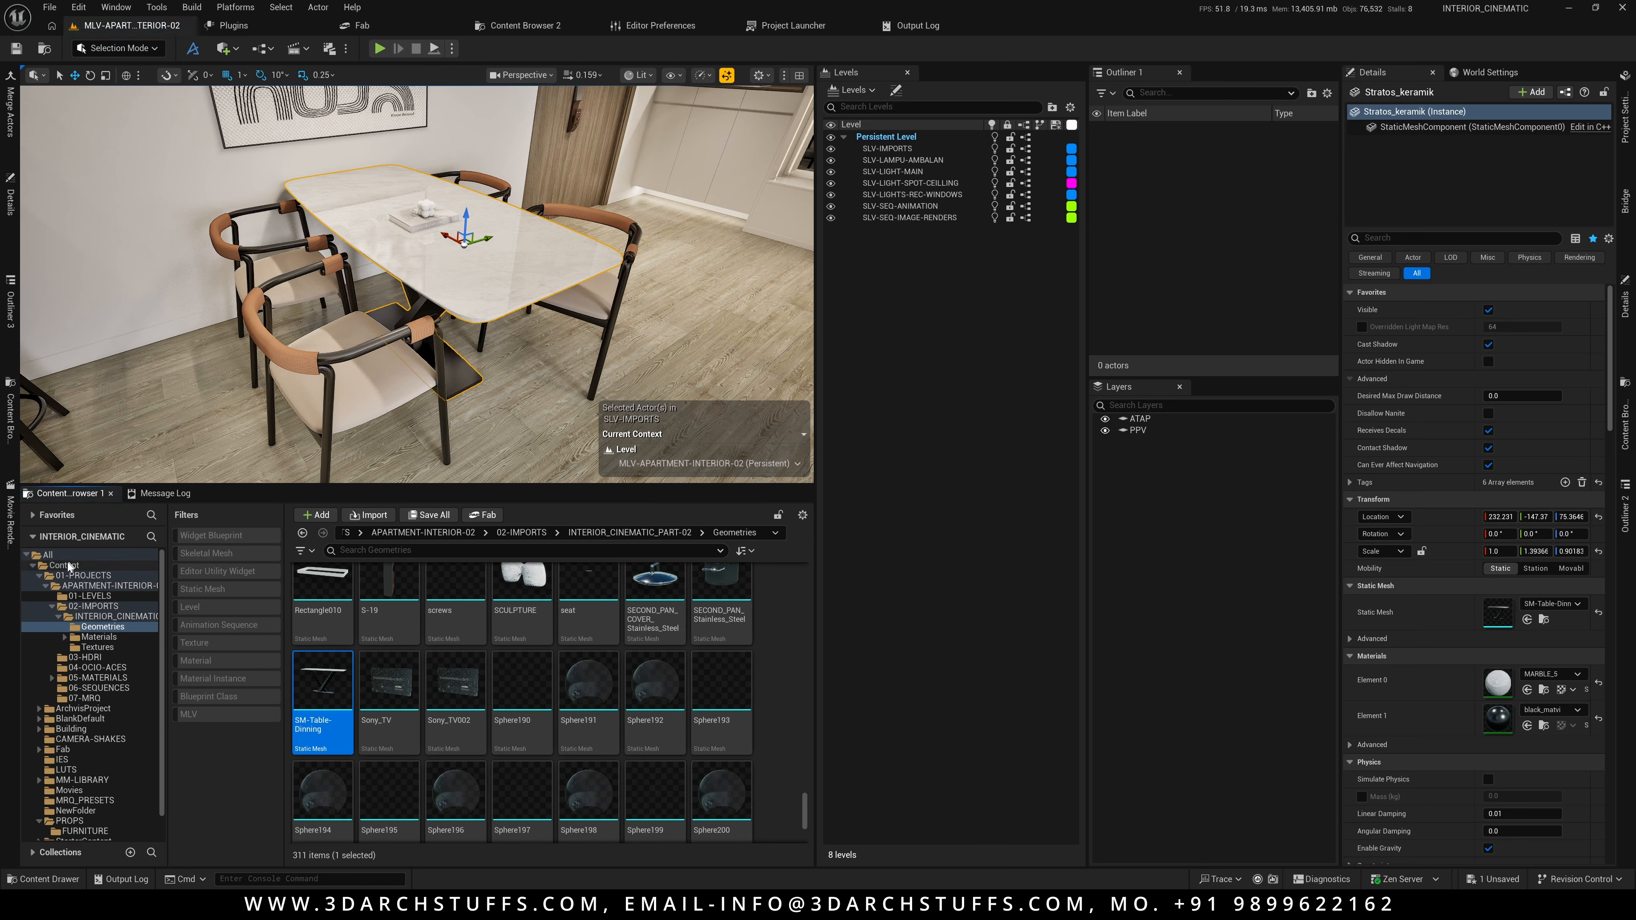
left_click(66, 515)
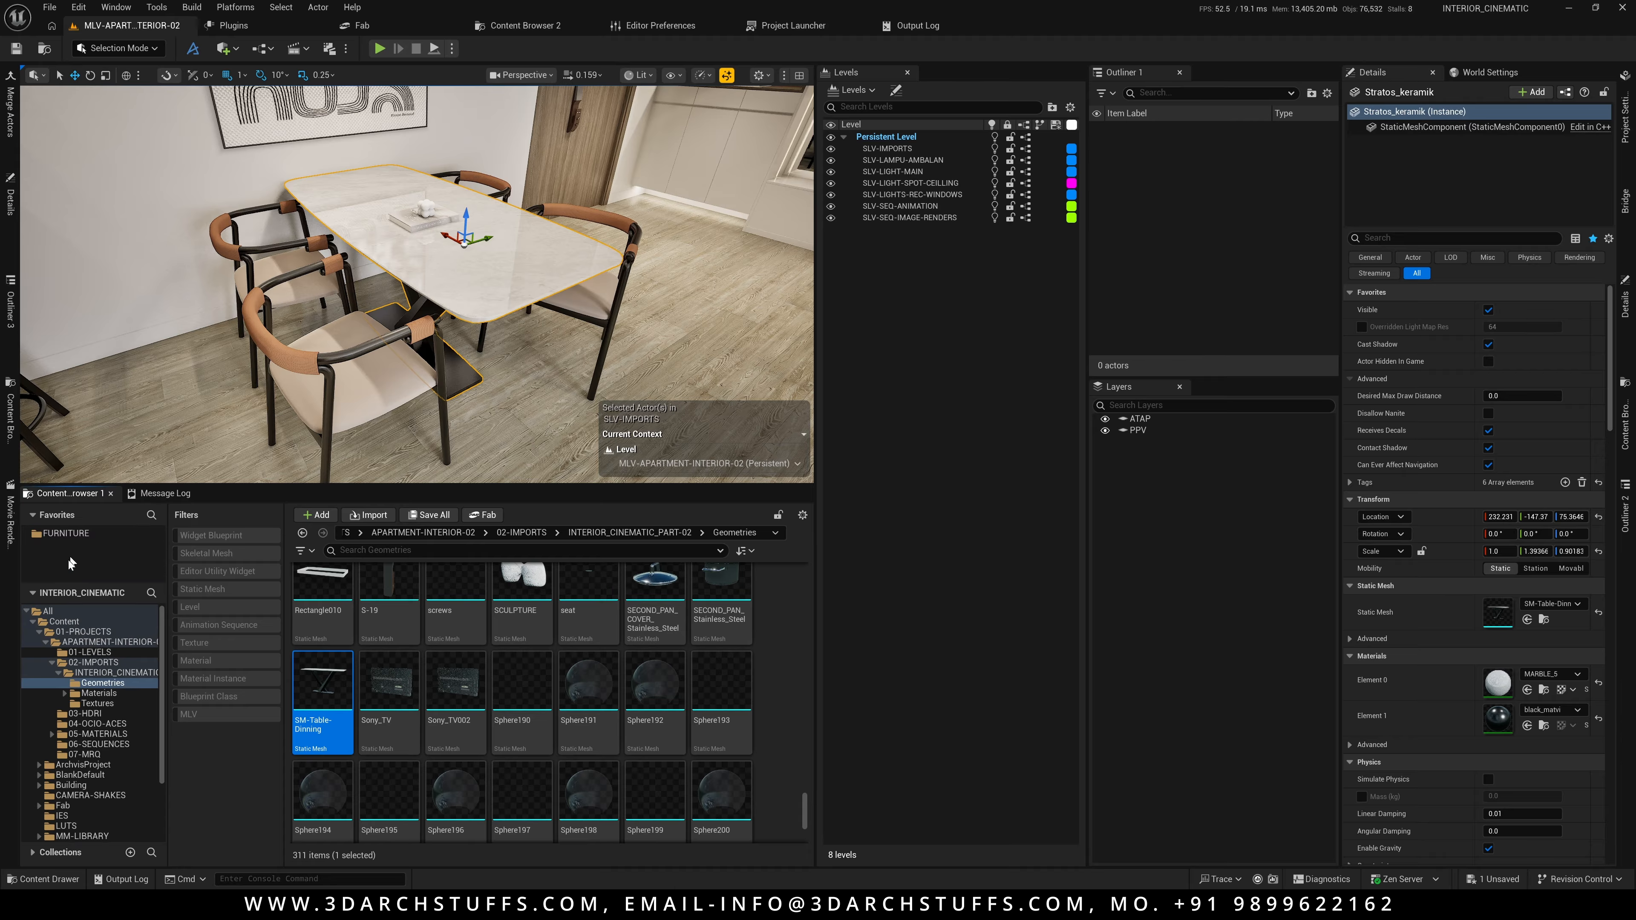
left_click_drag(321, 681, 75, 531)
left_click(106, 559)
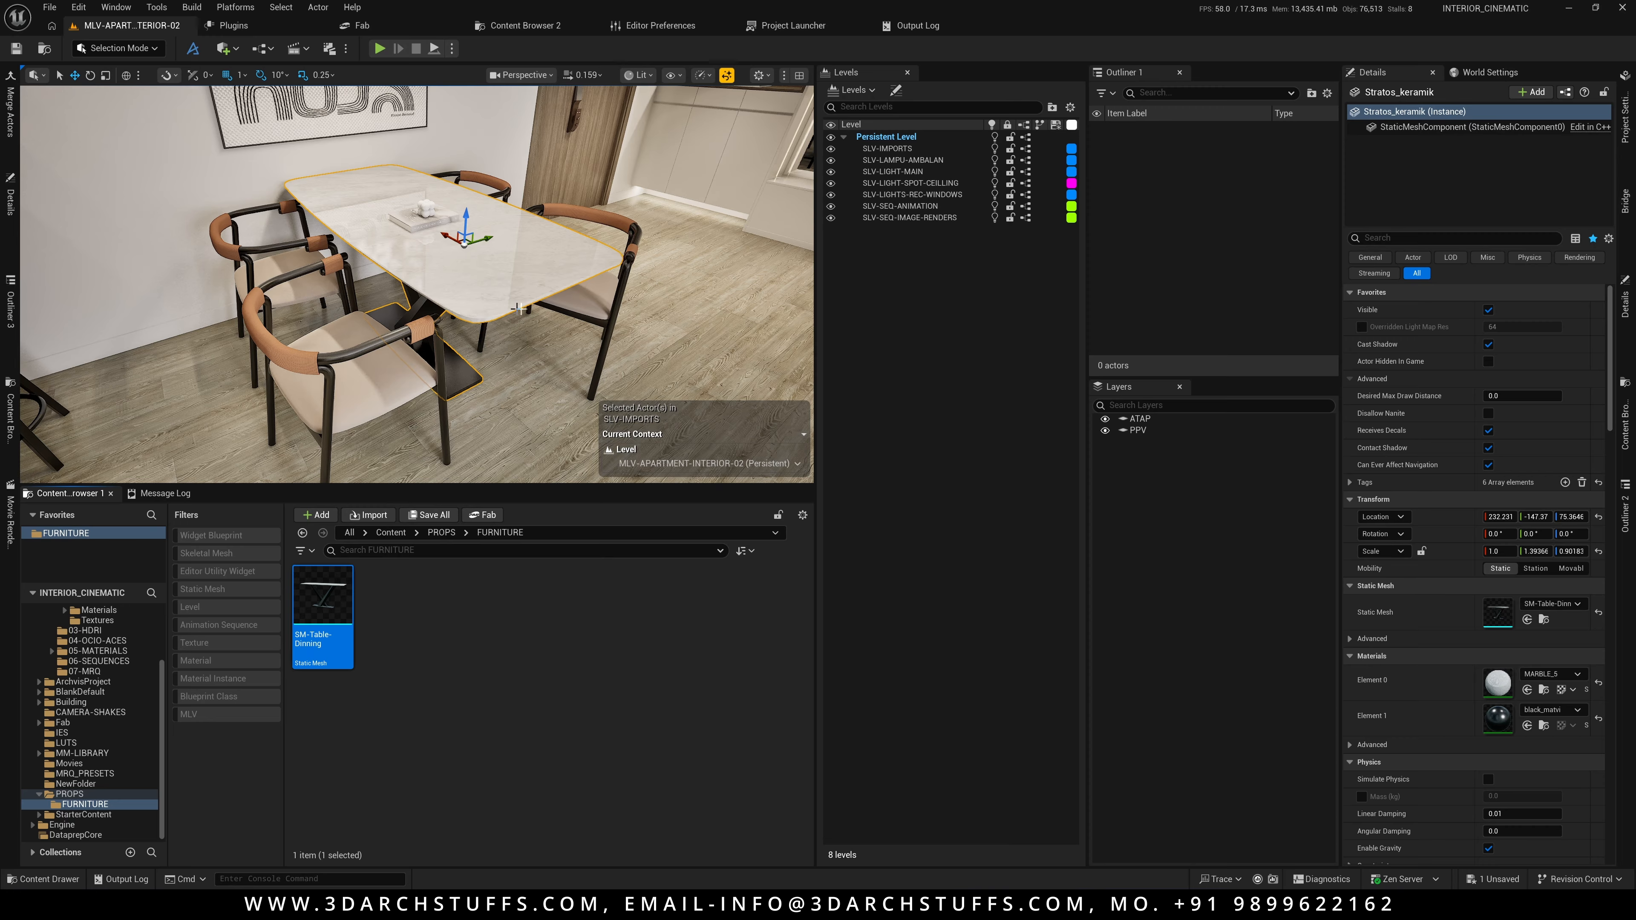
Select all three mesh parts of one dining chair beside the table: leather backrest, seat and dark frame
left_click_drag(509, 296, 413, 296, "alt")
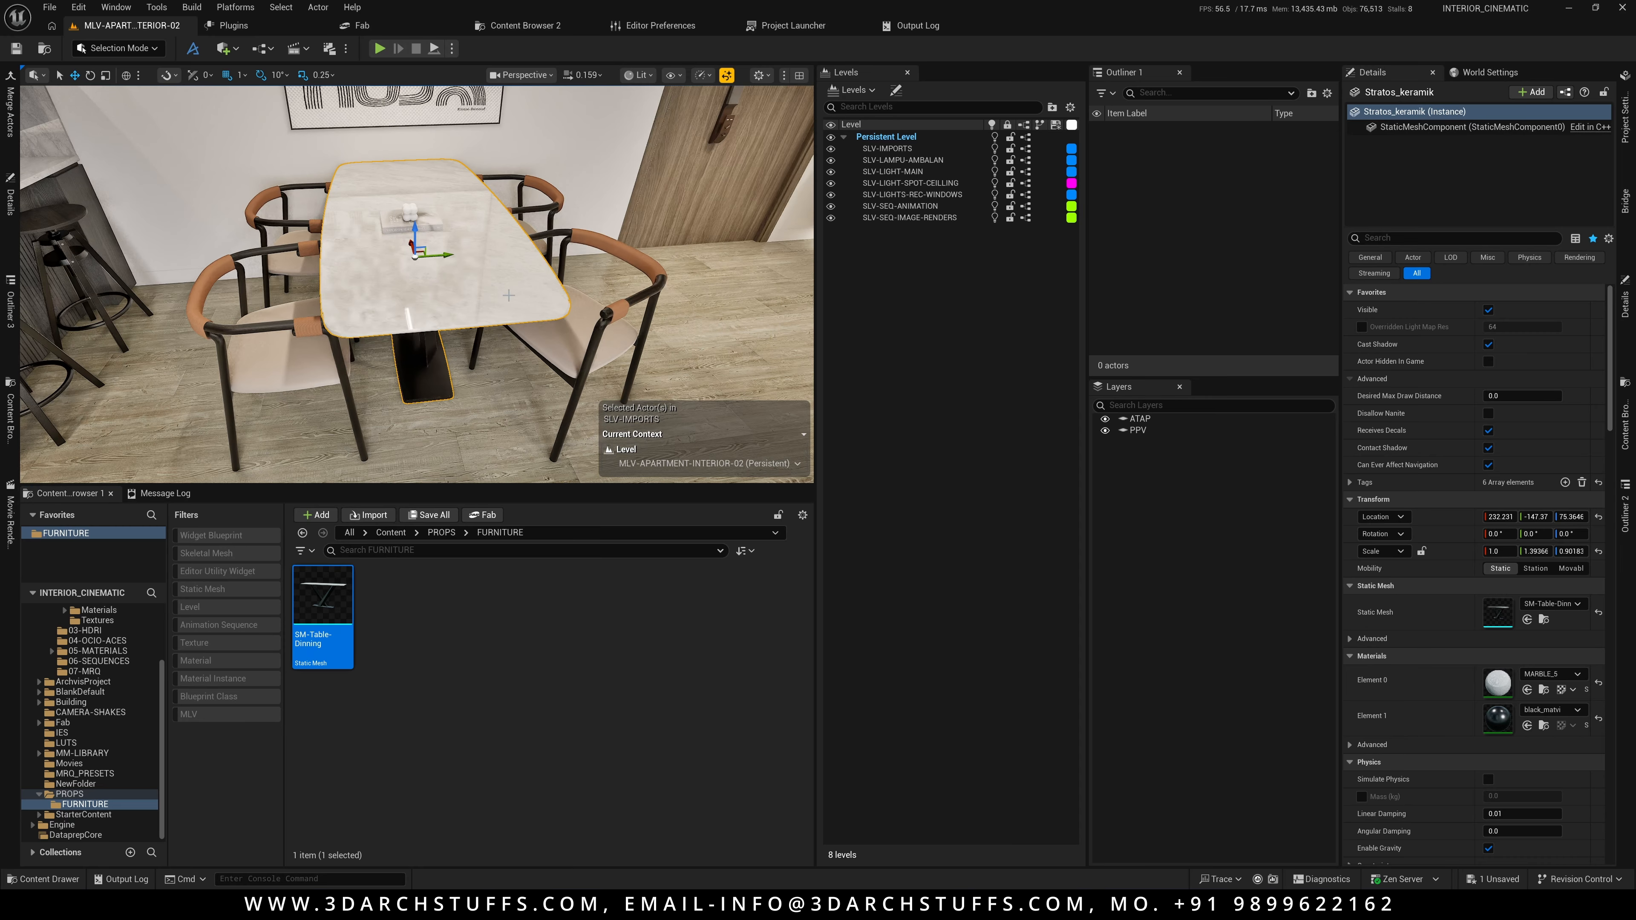
left_click(636, 259)
key("f")
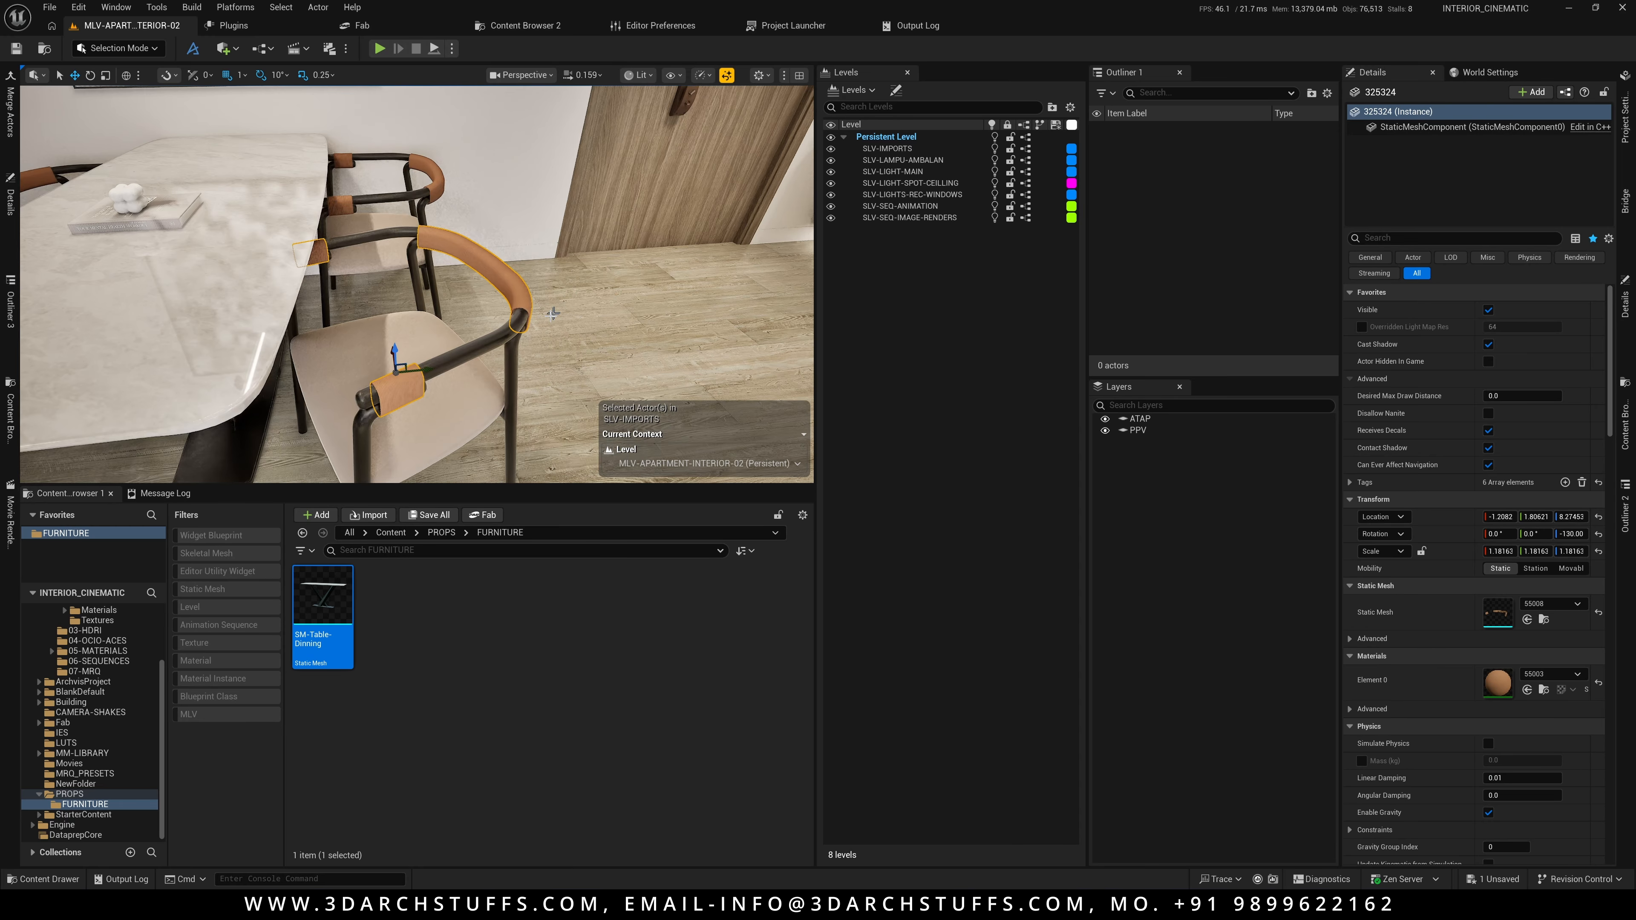
left_click_drag(553, 315, 552, 271, "alt")
left_click(491, 321, "ctrl")
middle_click_drag(547, 306, 547, 355)
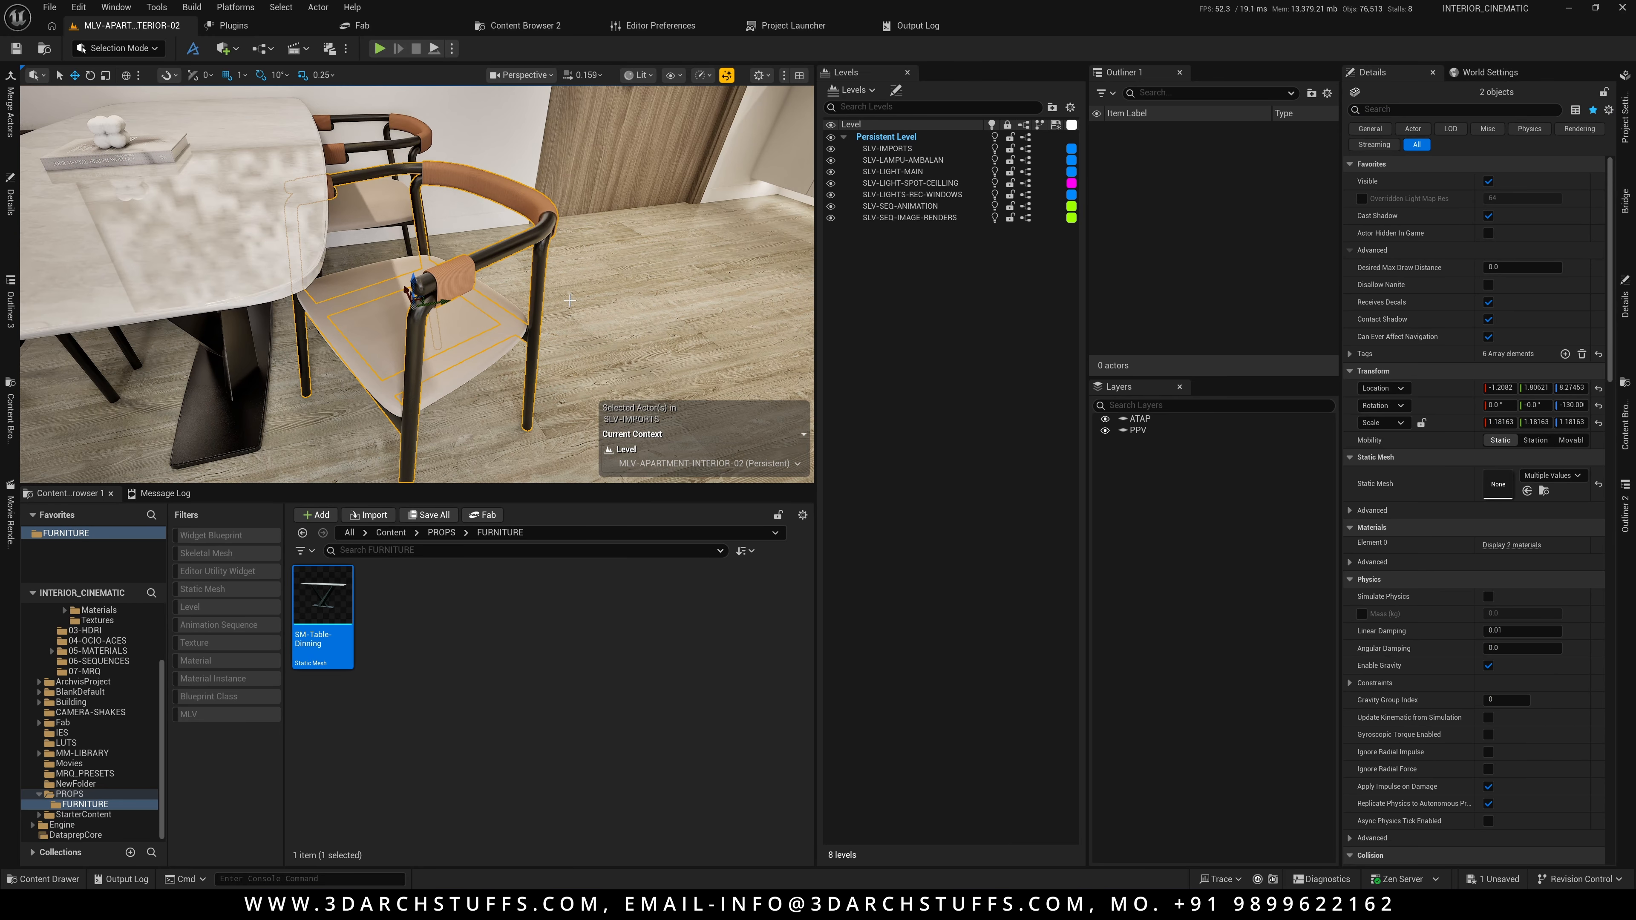
left_click_drag(468, 378, 423, 252, "alt")
left_click(482, 365, "ctrl")
left_click_drag(492, 406, 517, 451, "alt")
middle_click_drag(519, 385, 519, 417)
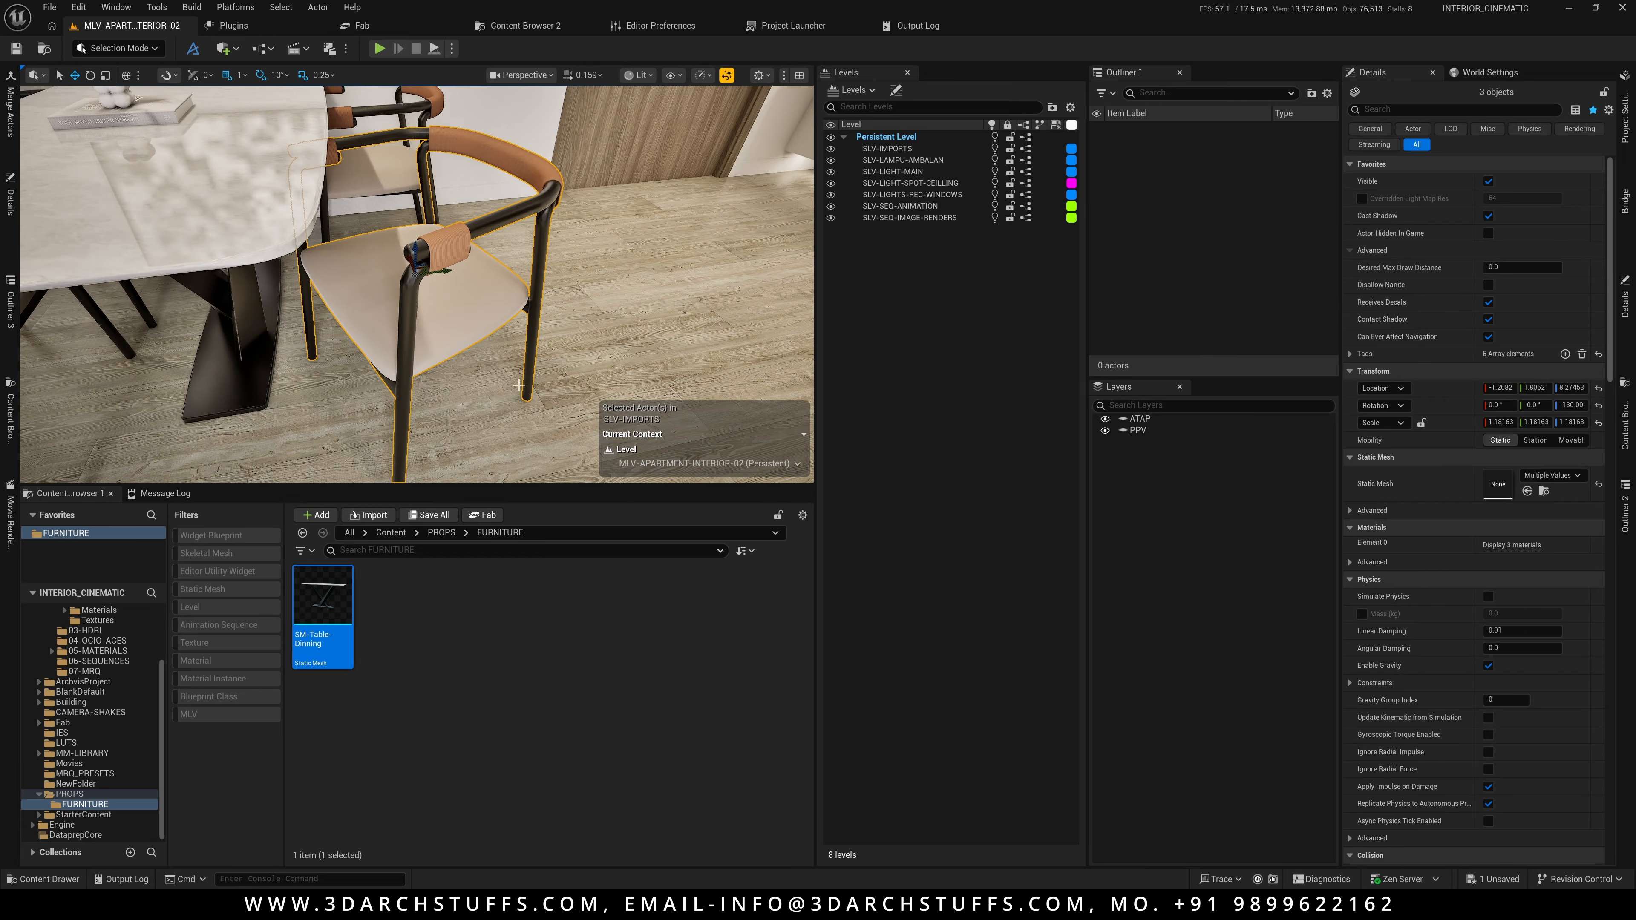
key("h")
key("ctrl+z")
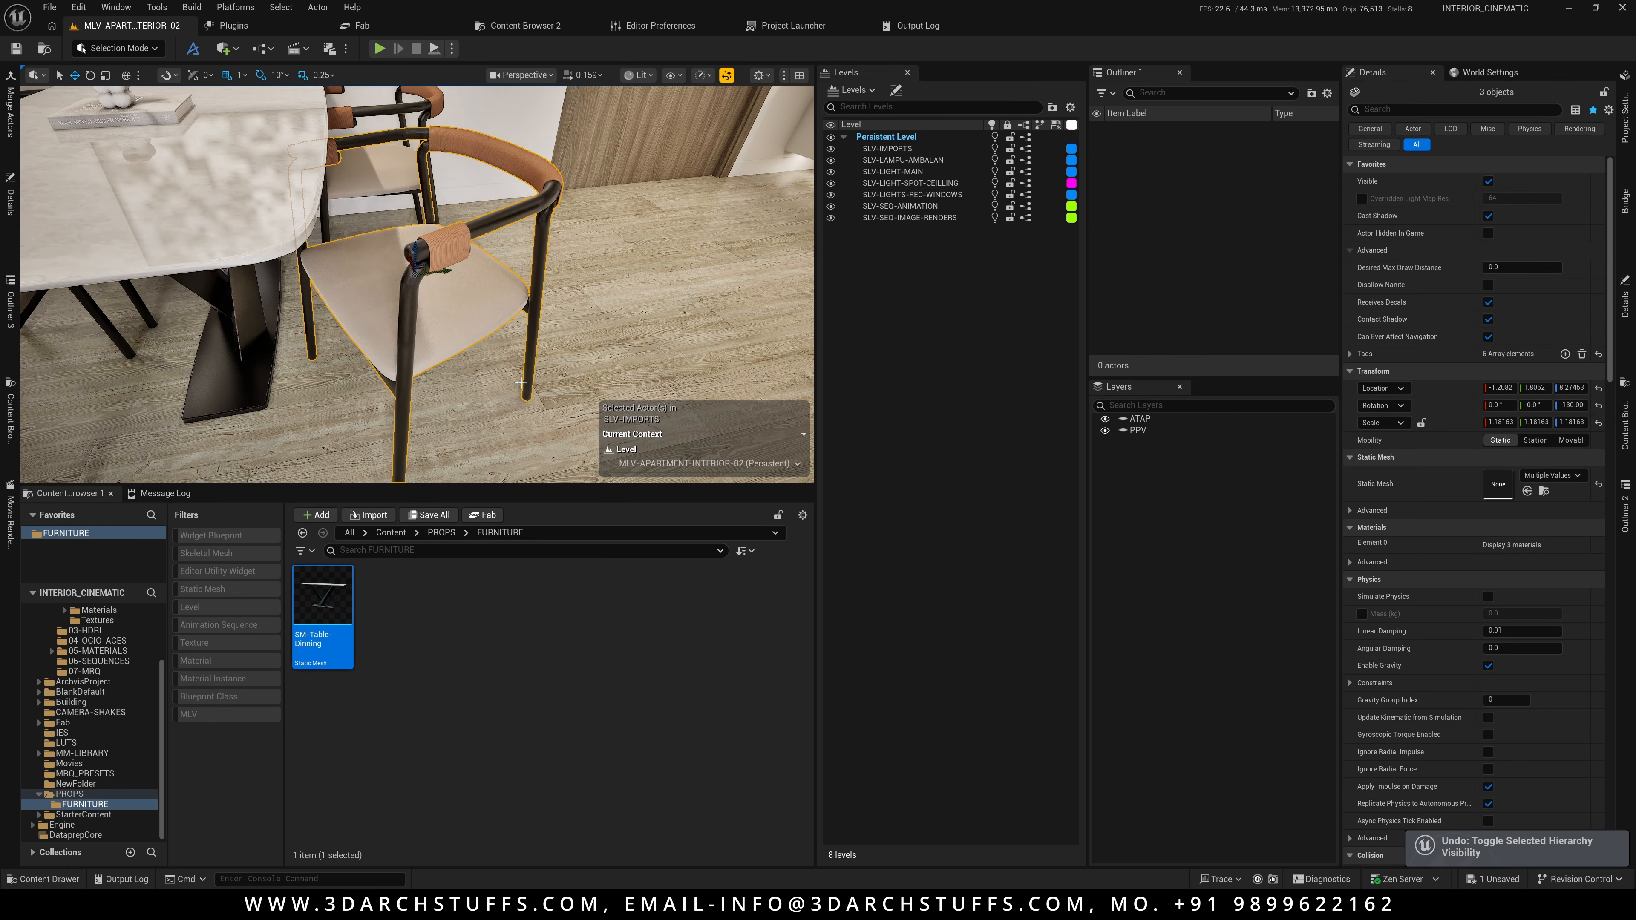
Change the Nanite setting of the selected chair's meshes 55008, 55009 and 55010, and save all changes
key("f")
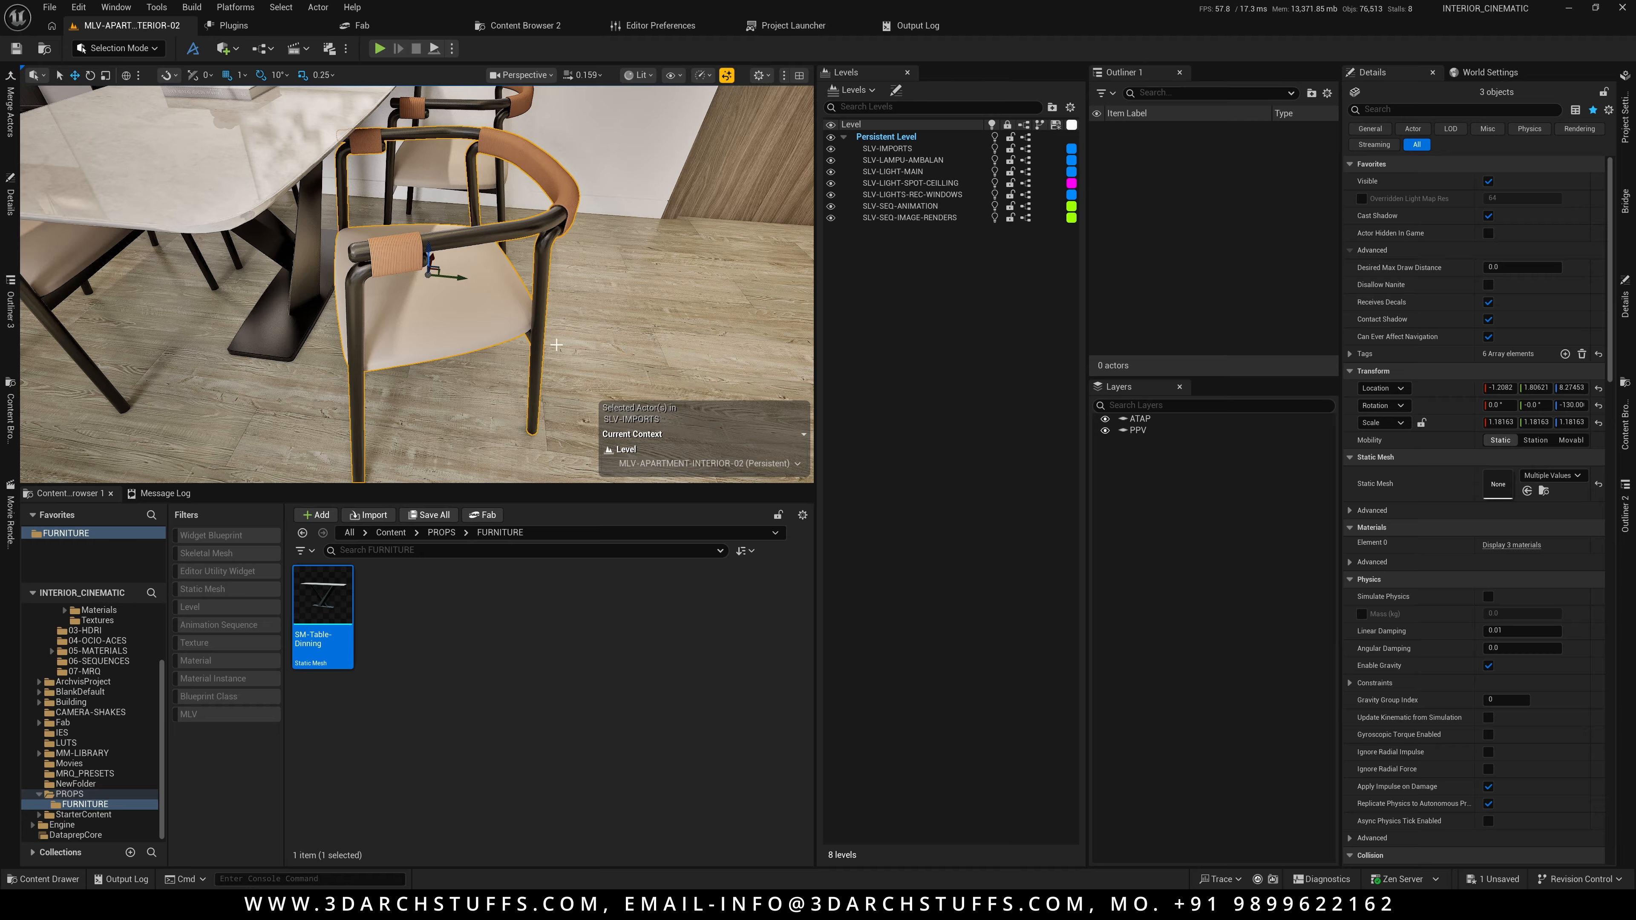
key("ctrl+b")
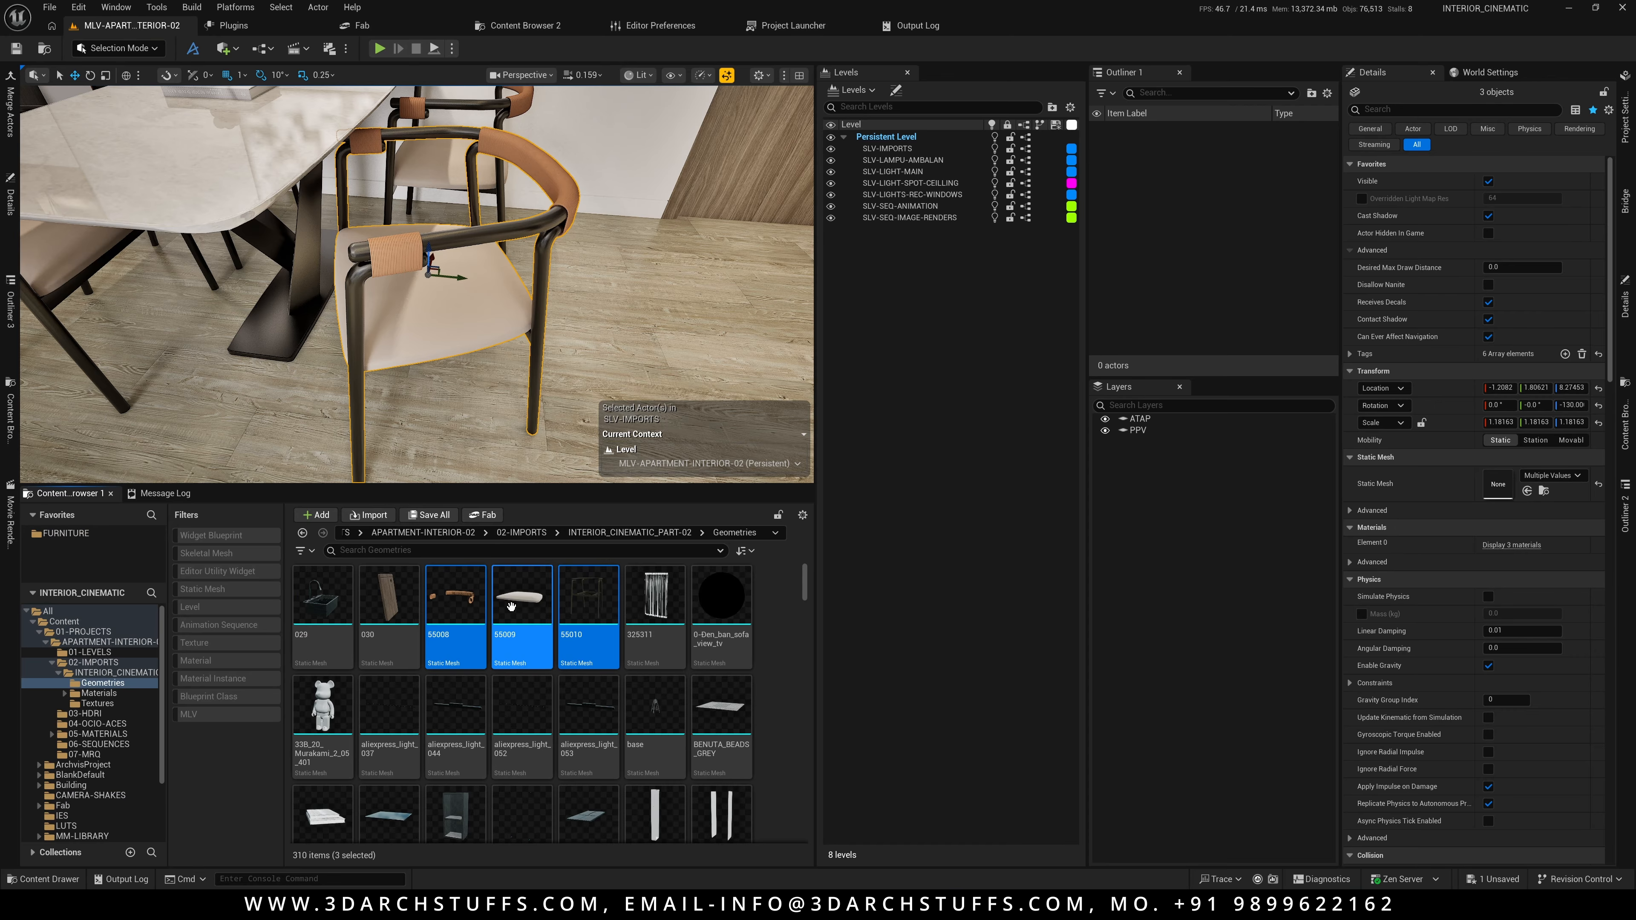
right_click(515, 601)
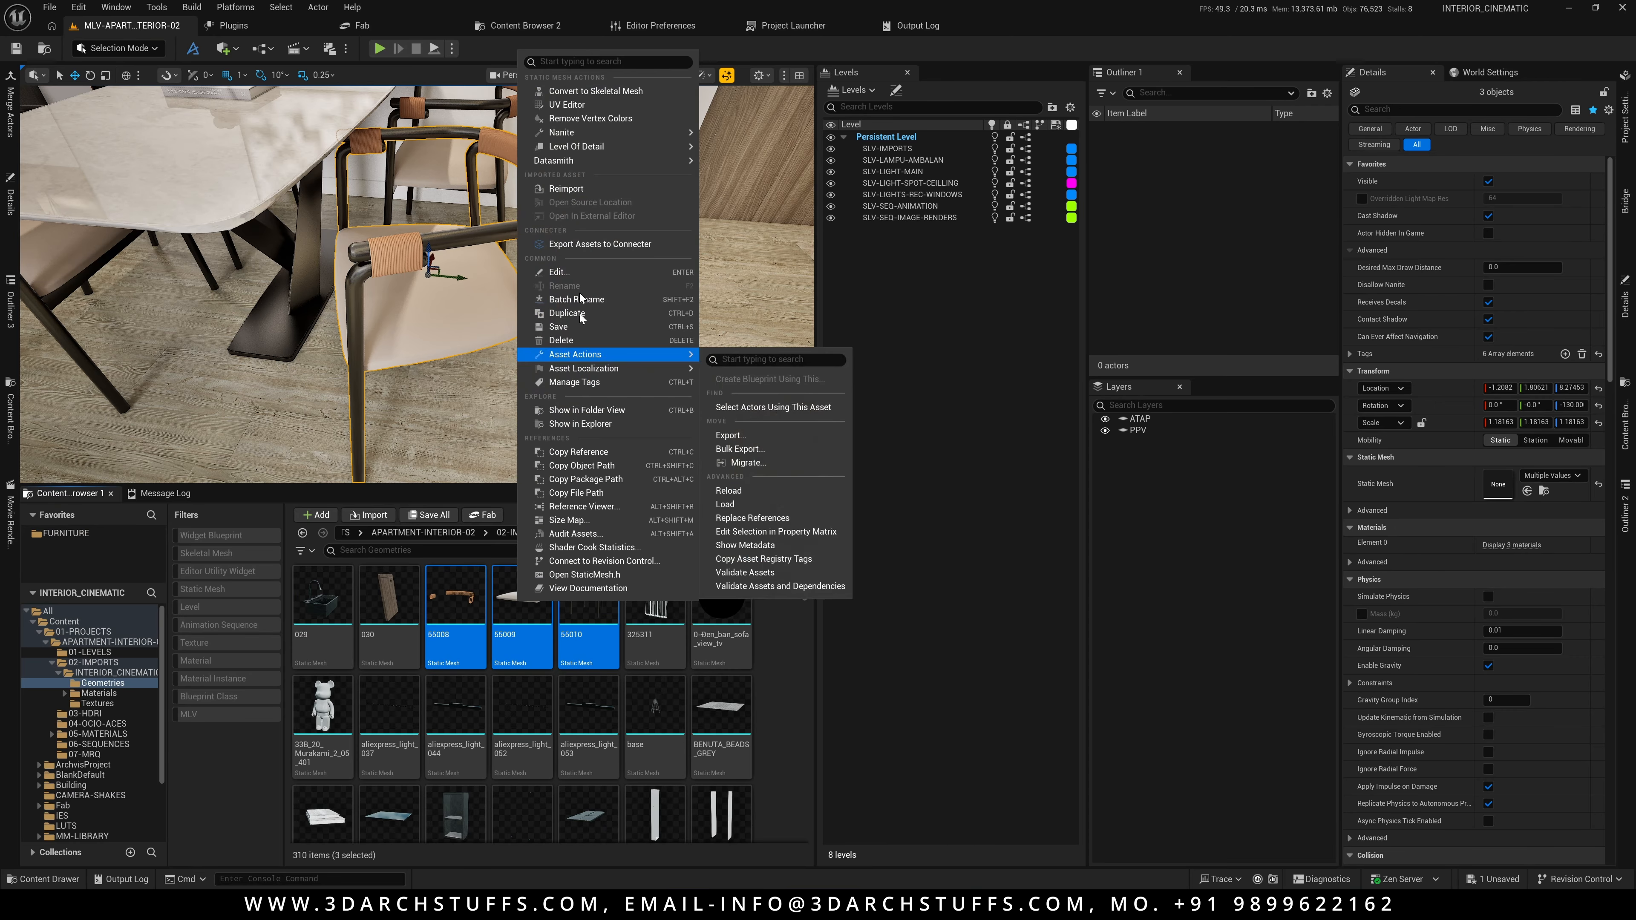
mouse_move(601, 138)
left_click(720, 178)
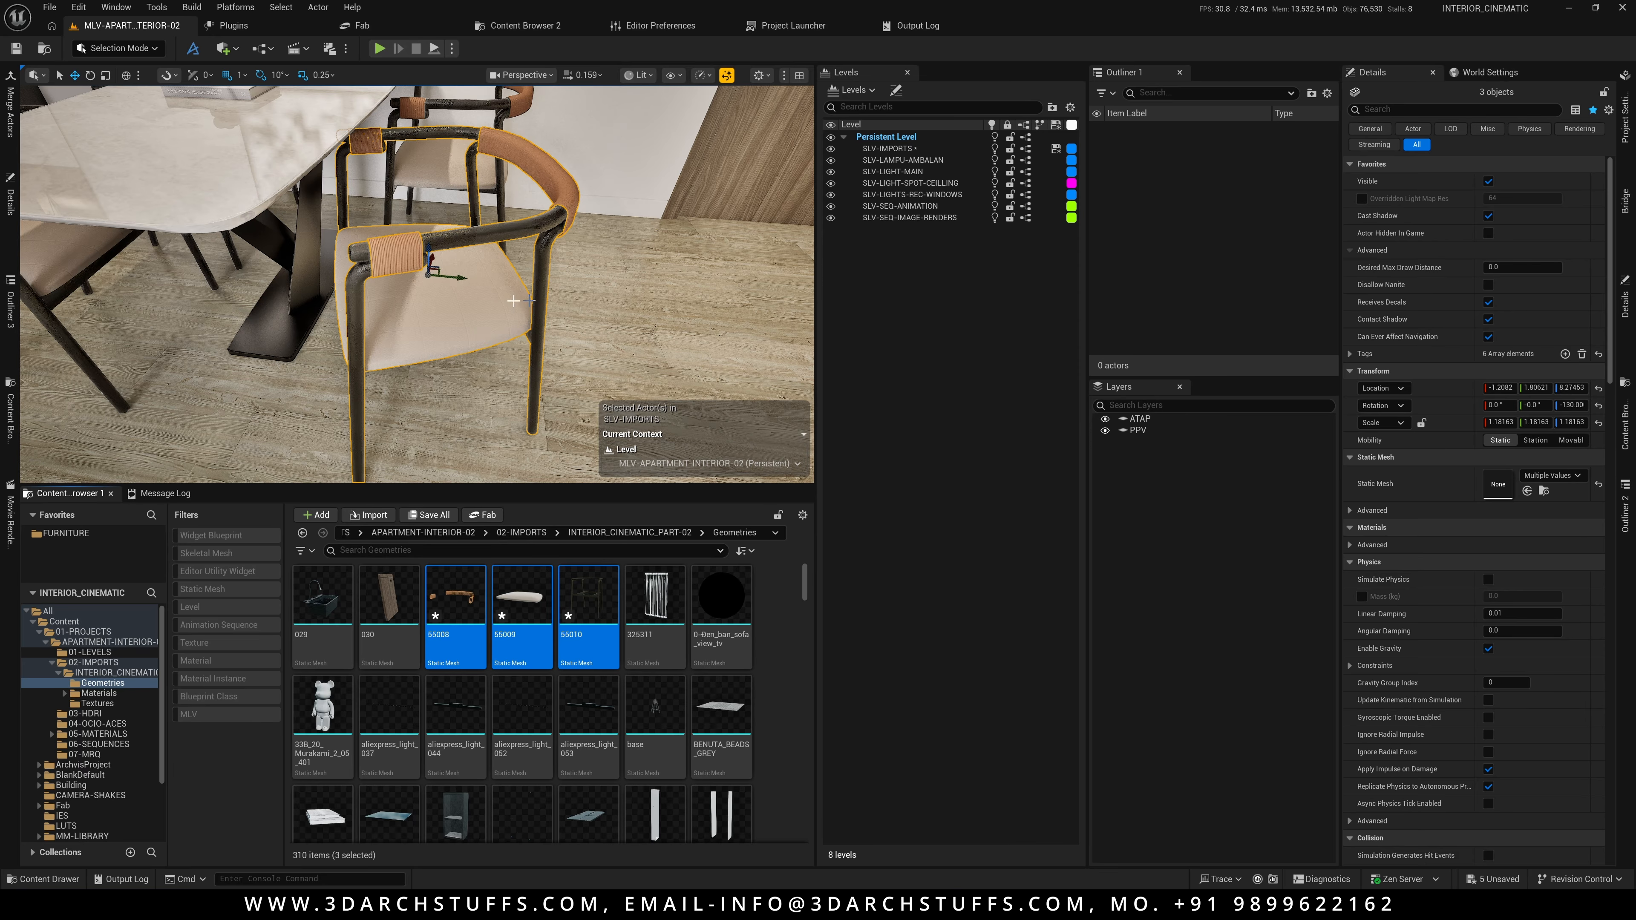
left_click_drag(513, 301, 454, 356, "alt")
key("ctrl+shift+s")
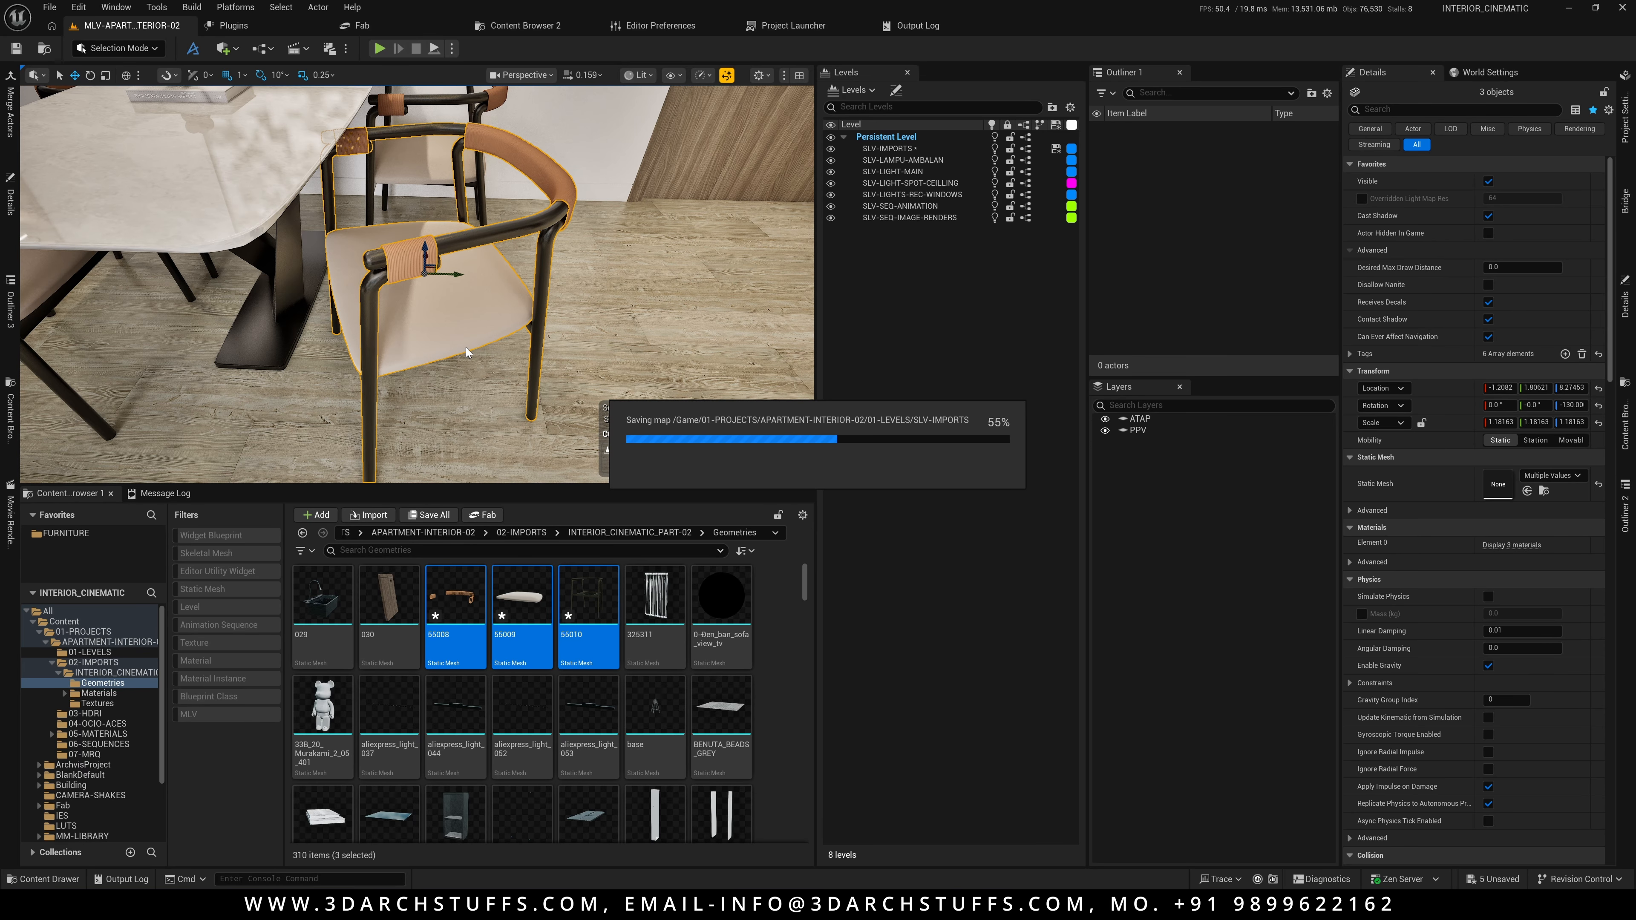
Configure Merge Actors for the three chair parts: no lightmap UV generation, specific LOD level 0, replace source actors, and expand the Nanite settings
left_click(10, 110)
left_click(282, 142)
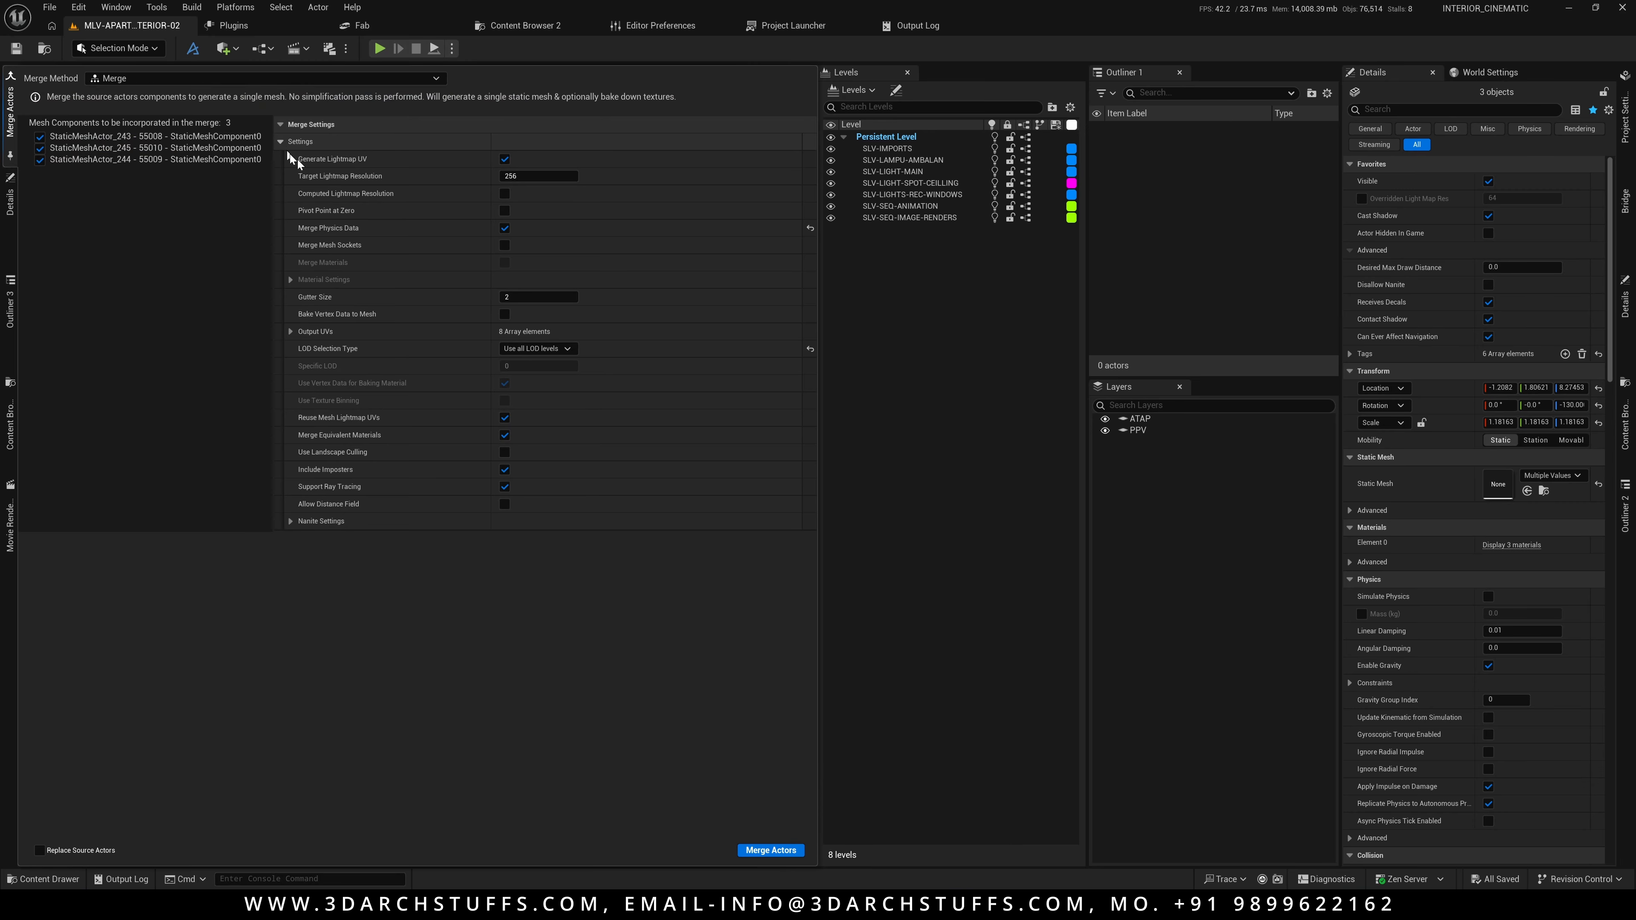
left_click(535, 348)
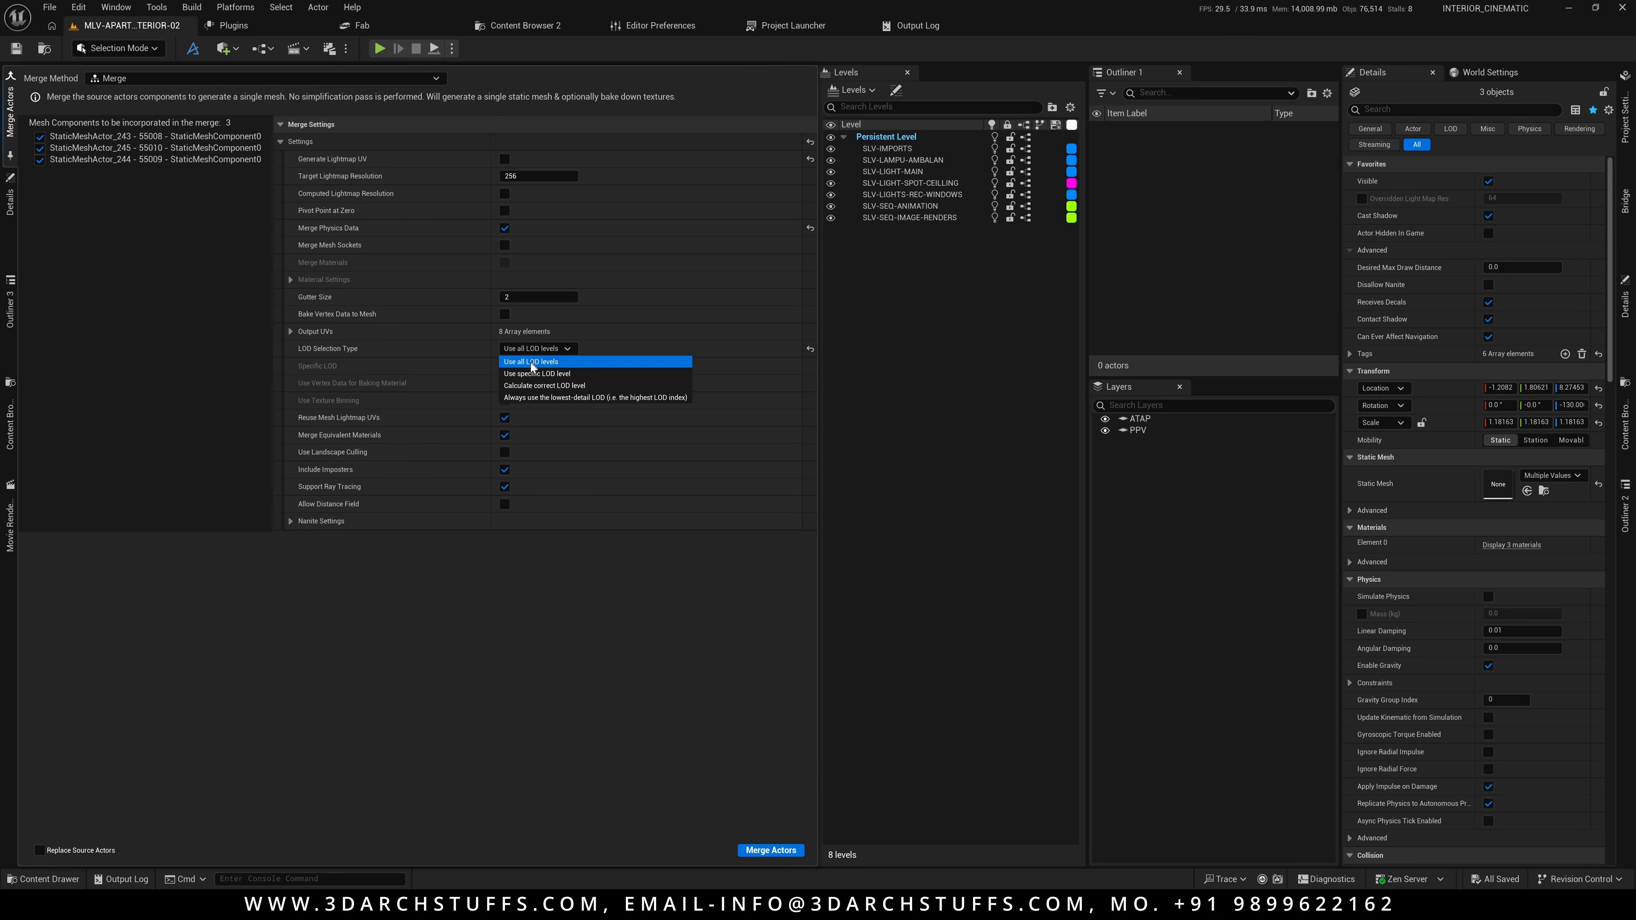
left_click(531, 372)
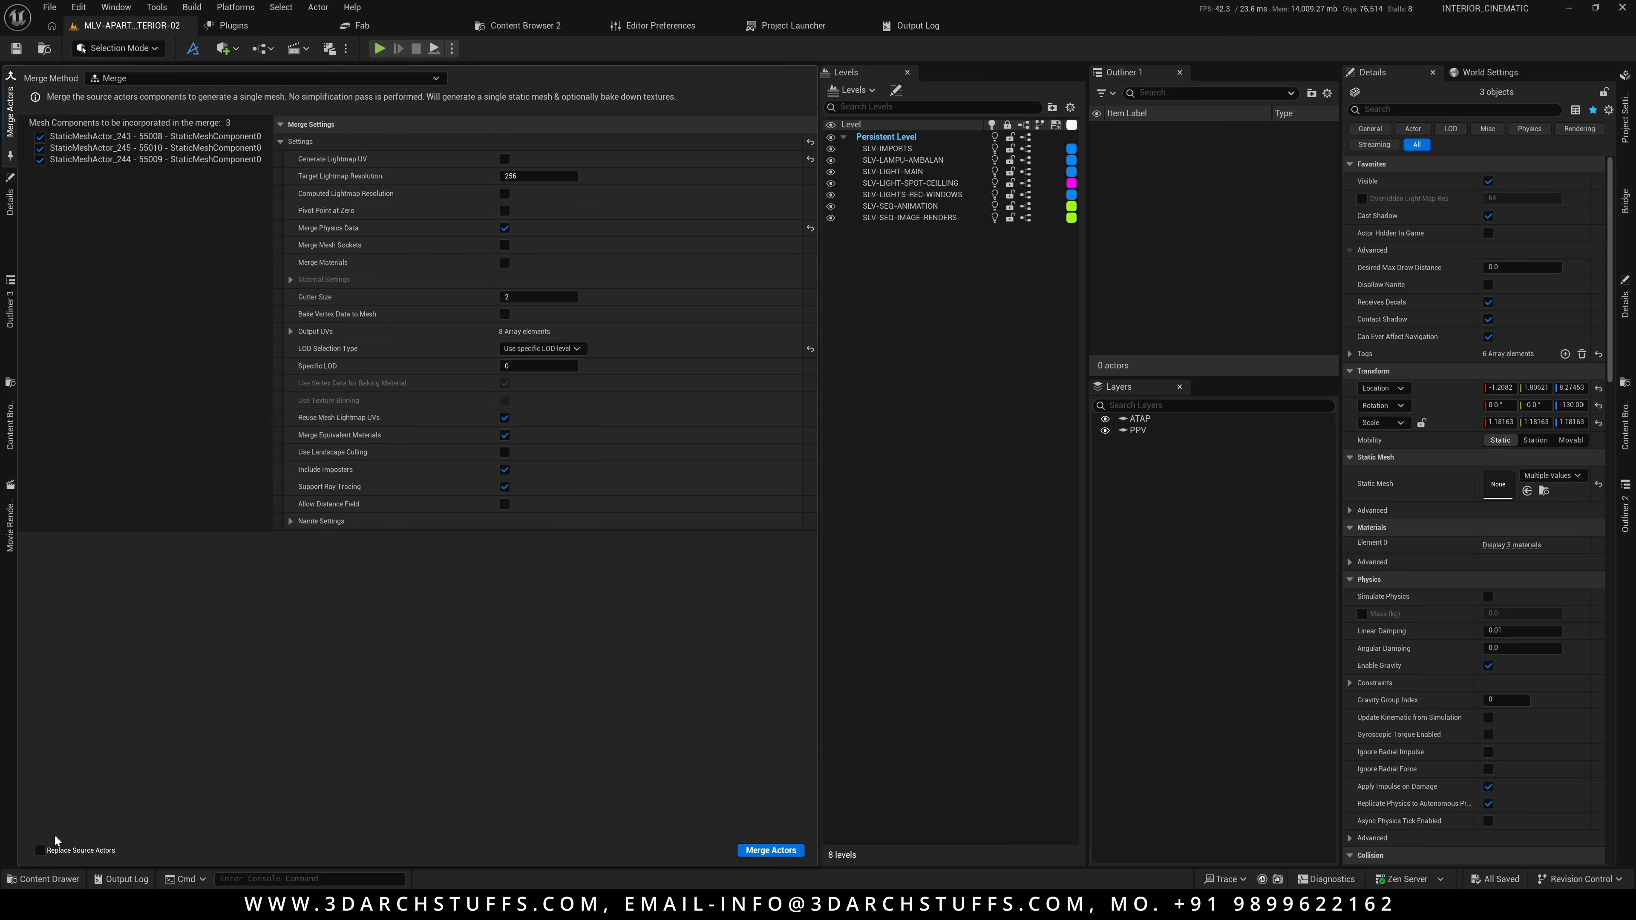
left_click(288, 521)
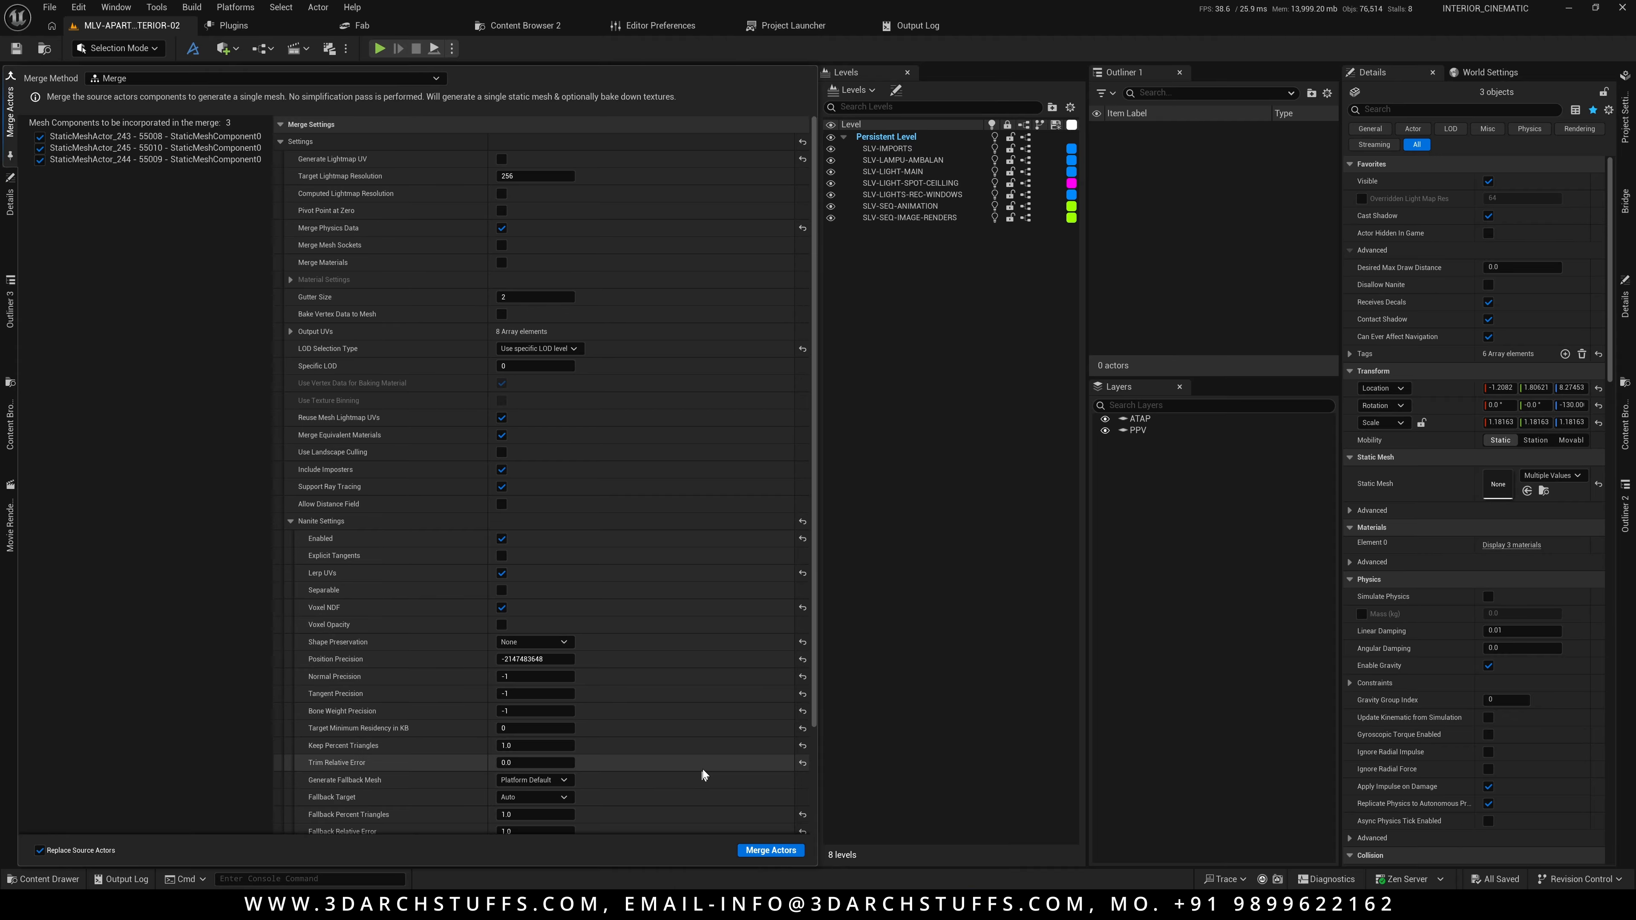
Merge the chair parts and save the mesh as SM_DINING-CHAIR-01 in the PROPS/FURNITURE folder
left_click(769, 851)
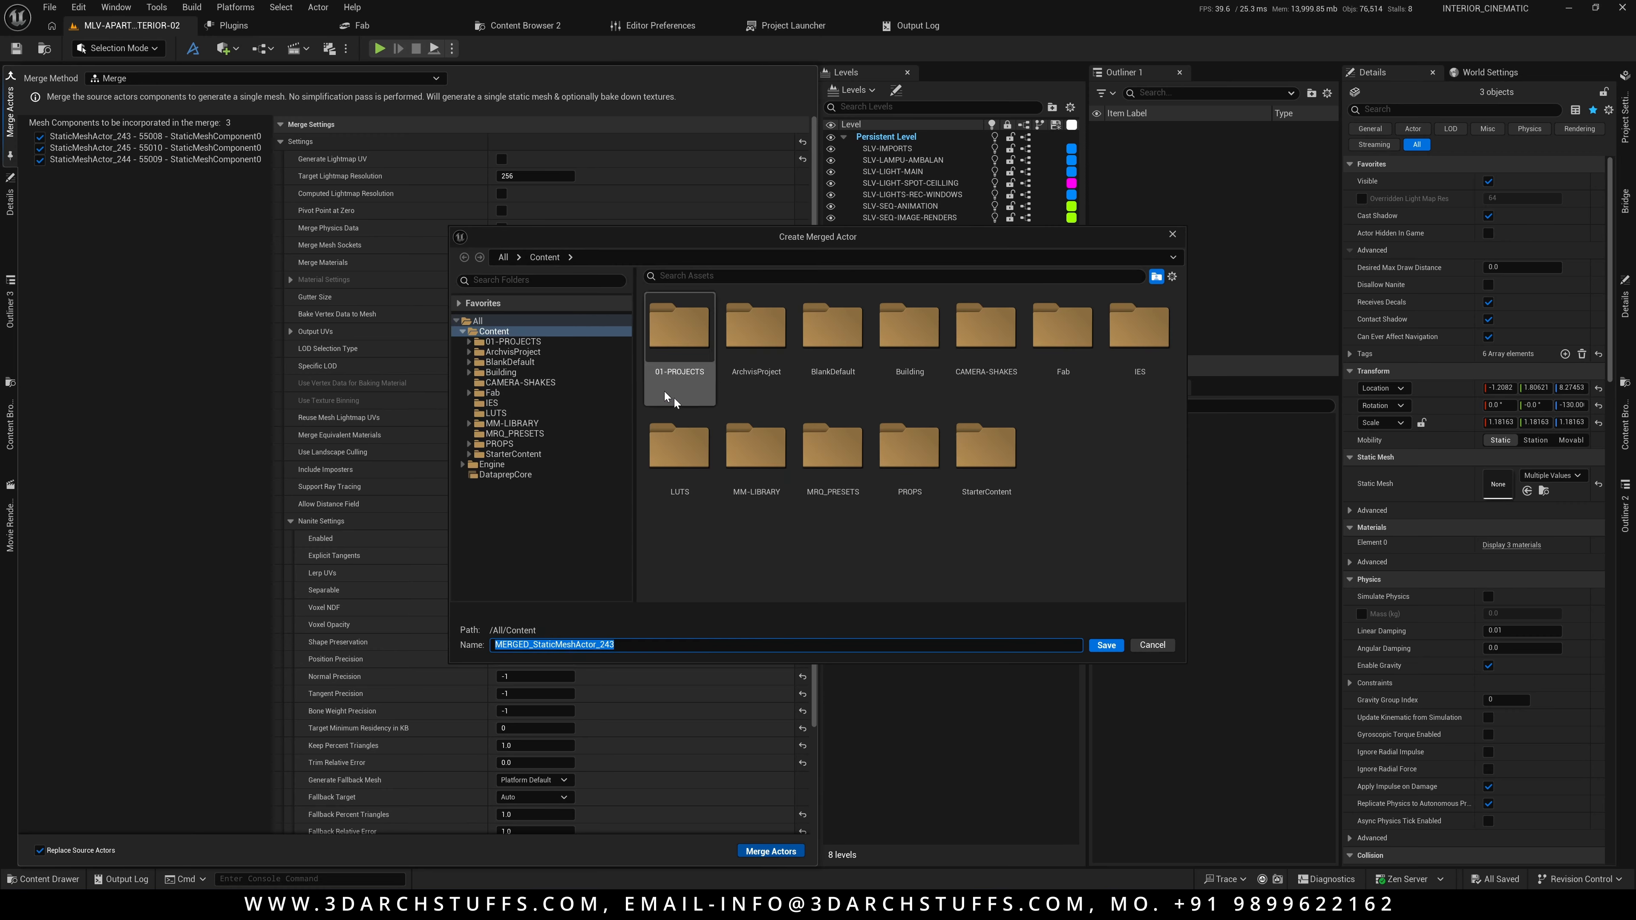
left_click(500, 444)
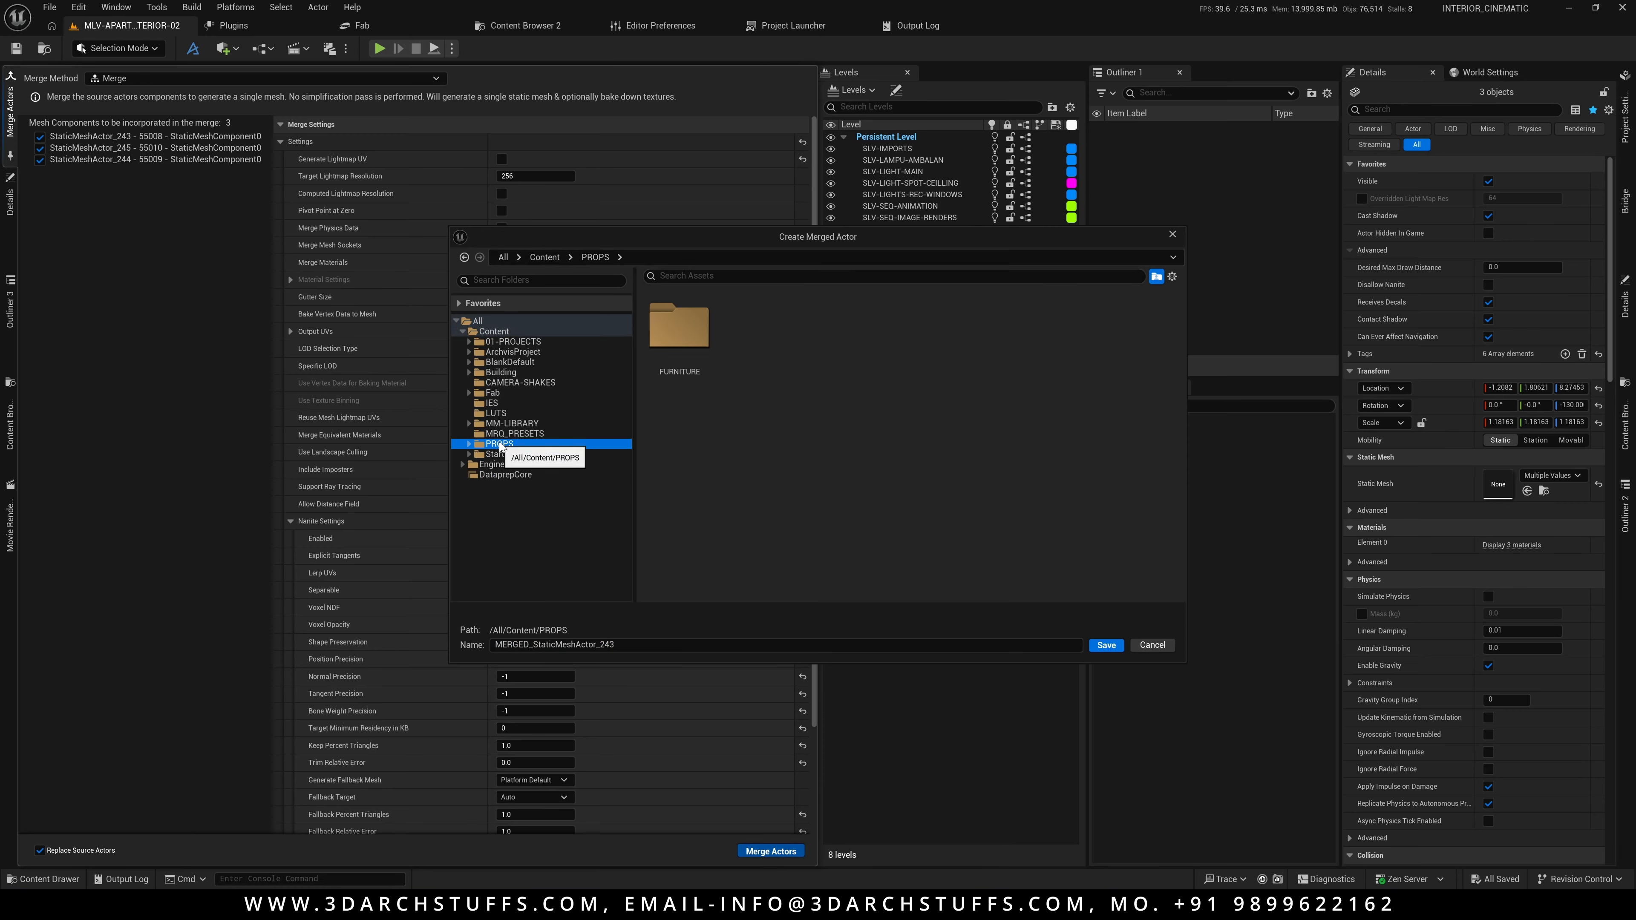
double_click(678, 342)
left_click(626, 642)
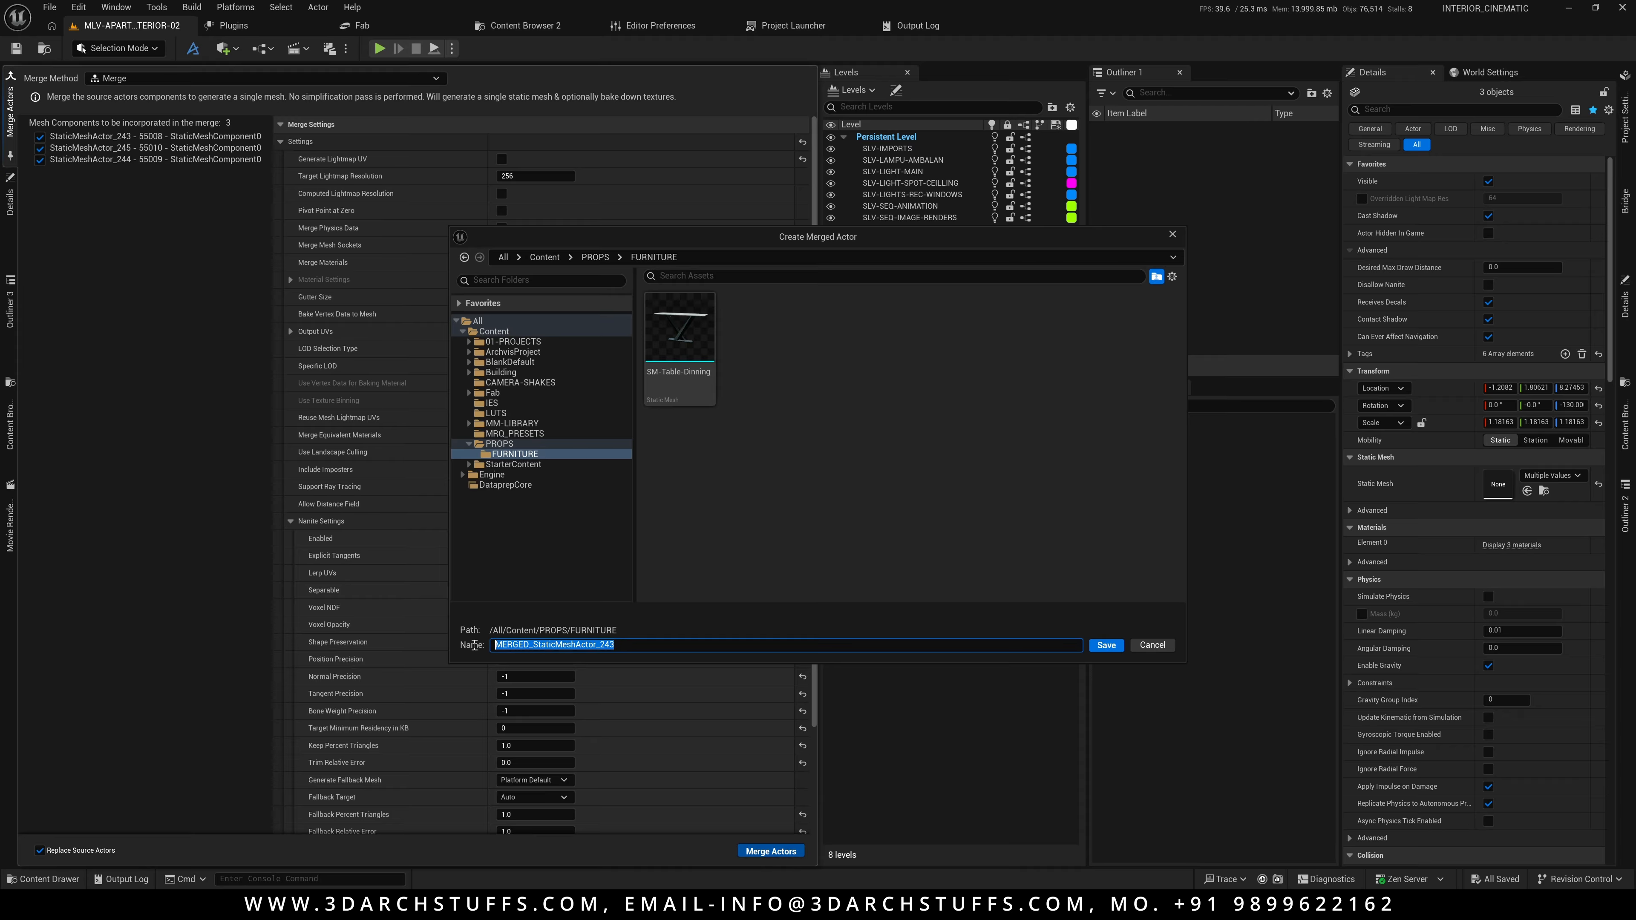
type("DINING-CHAIR")
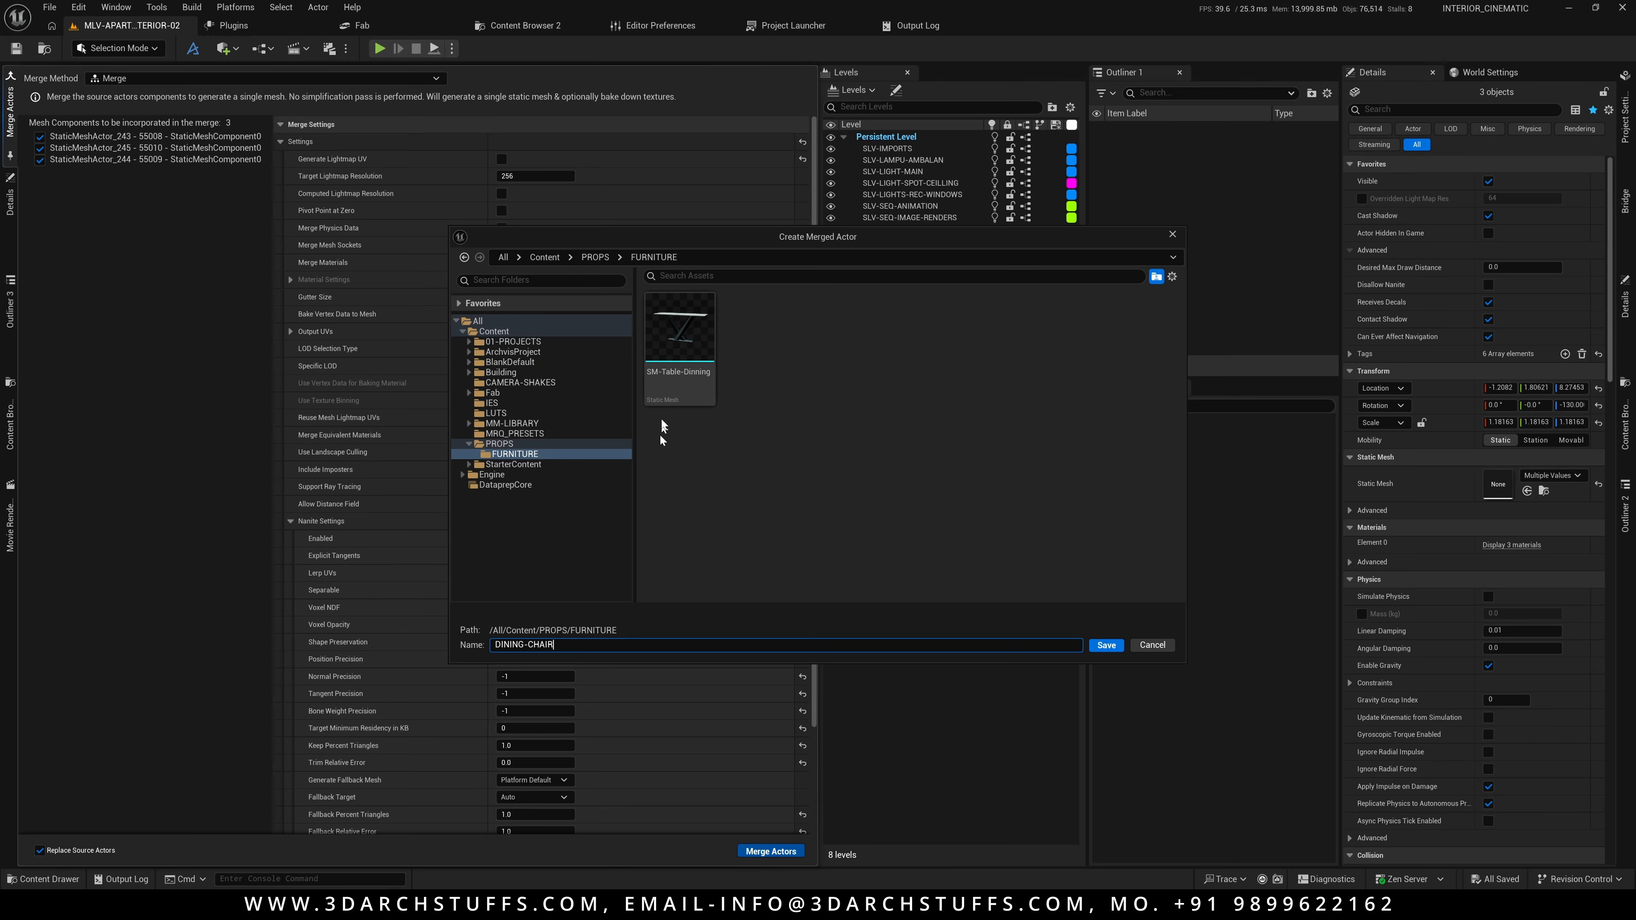
mouse_move(651, 374)
left_click(1105, 645)
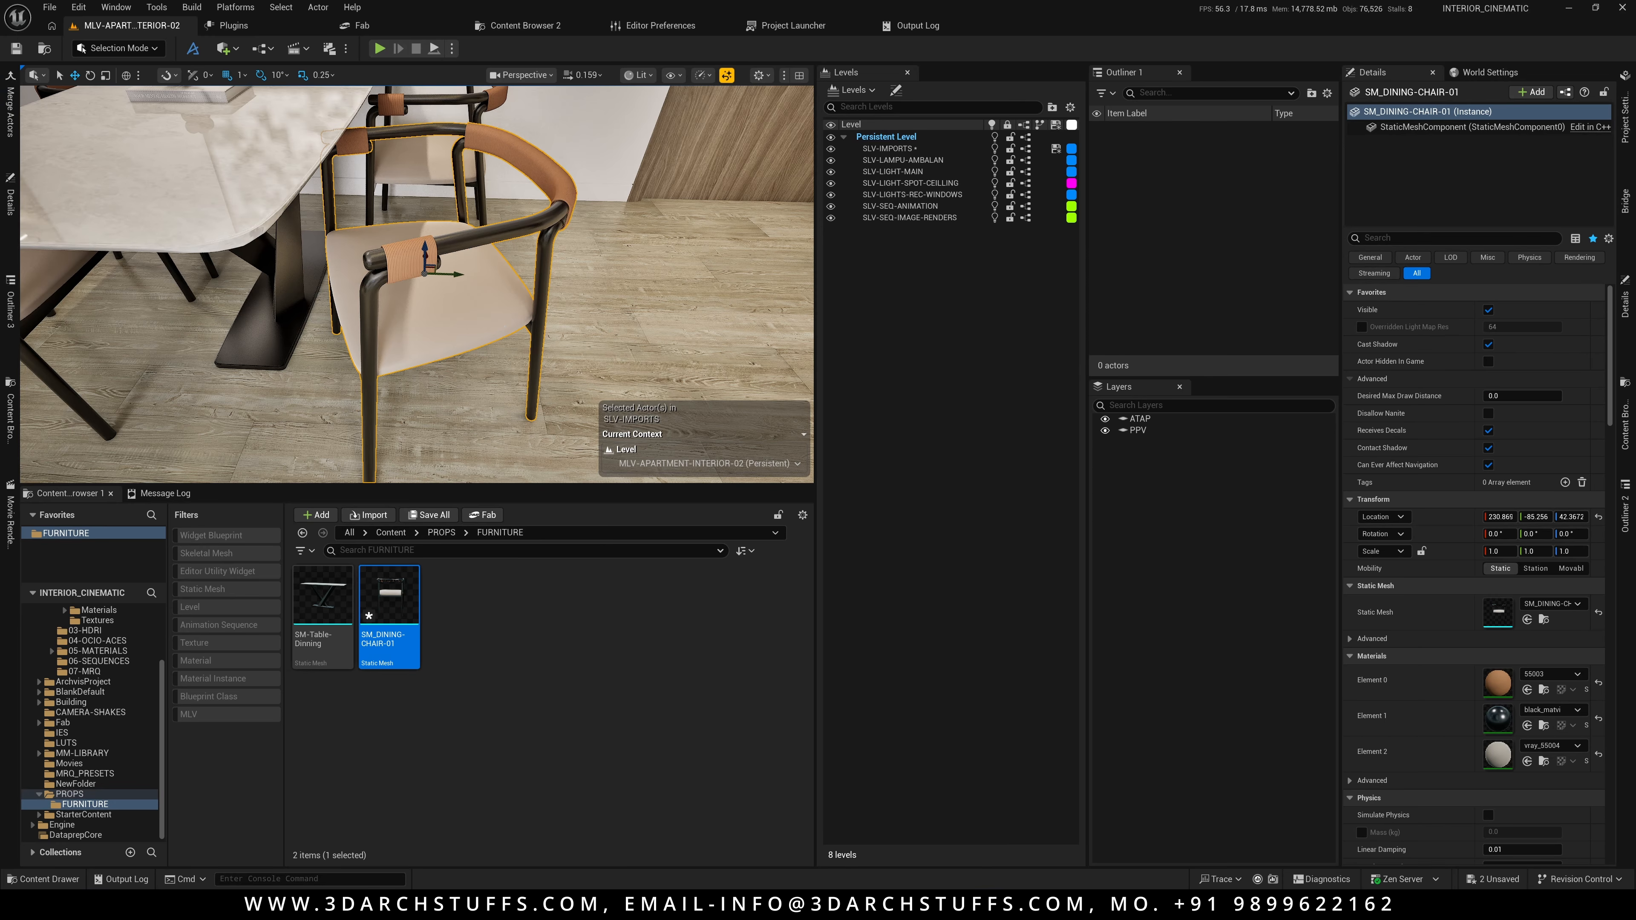
Check the Nanite state of the merged dining chair mesh and the Nanite settings used for merging actors
left_click_drag(420, 229, 500, 283, "alt")
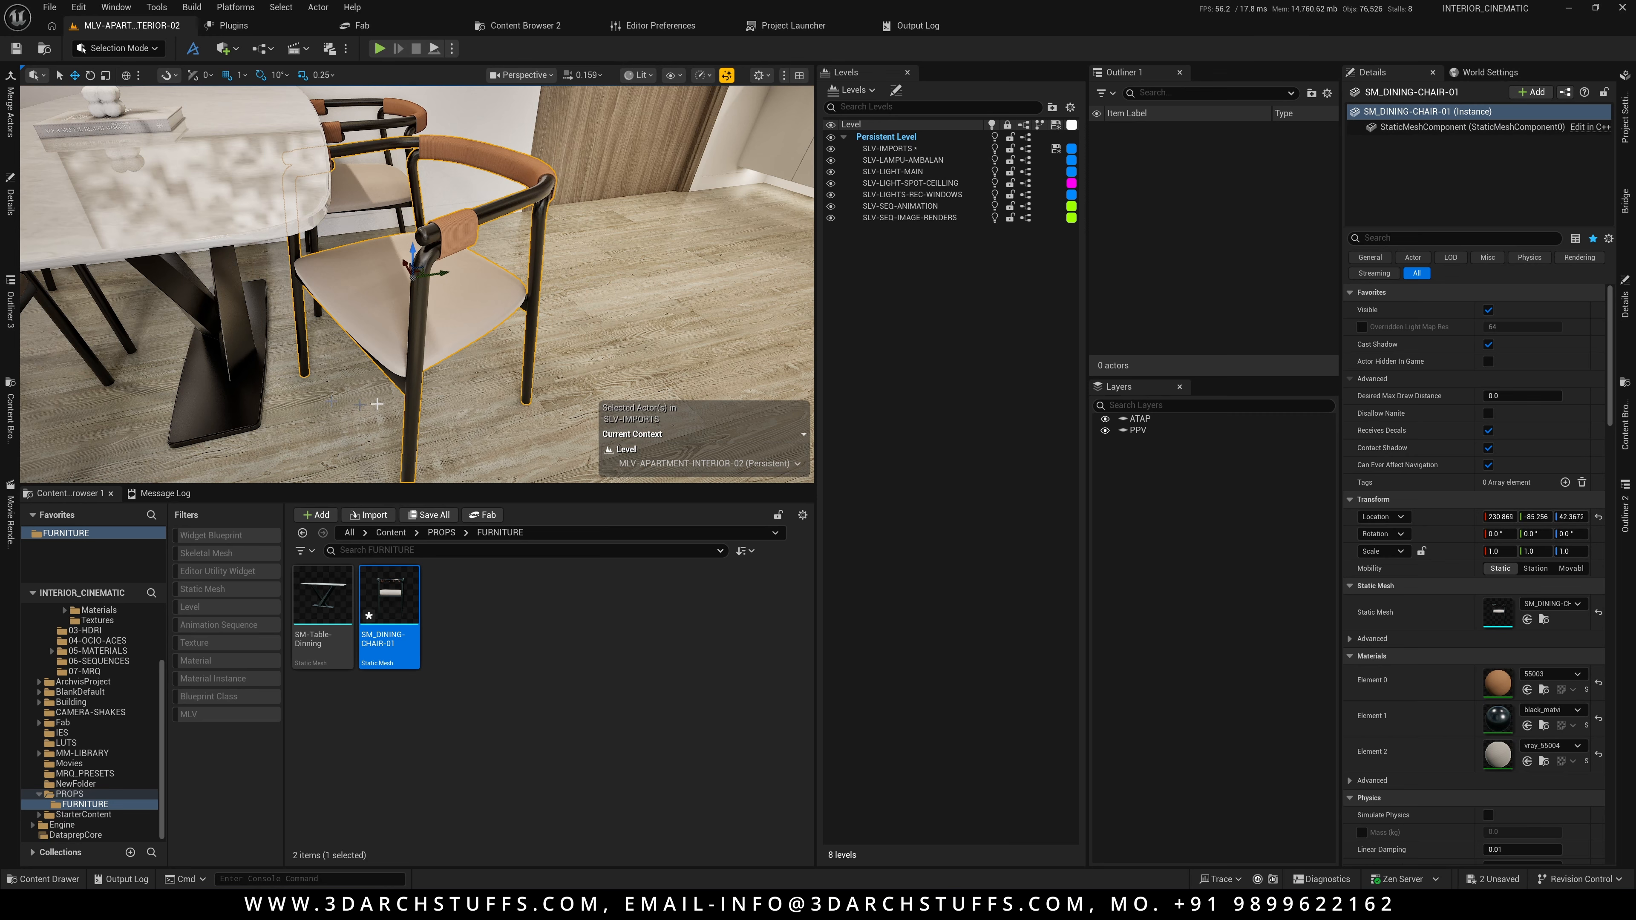
scroll(450, 380, "up", 5)
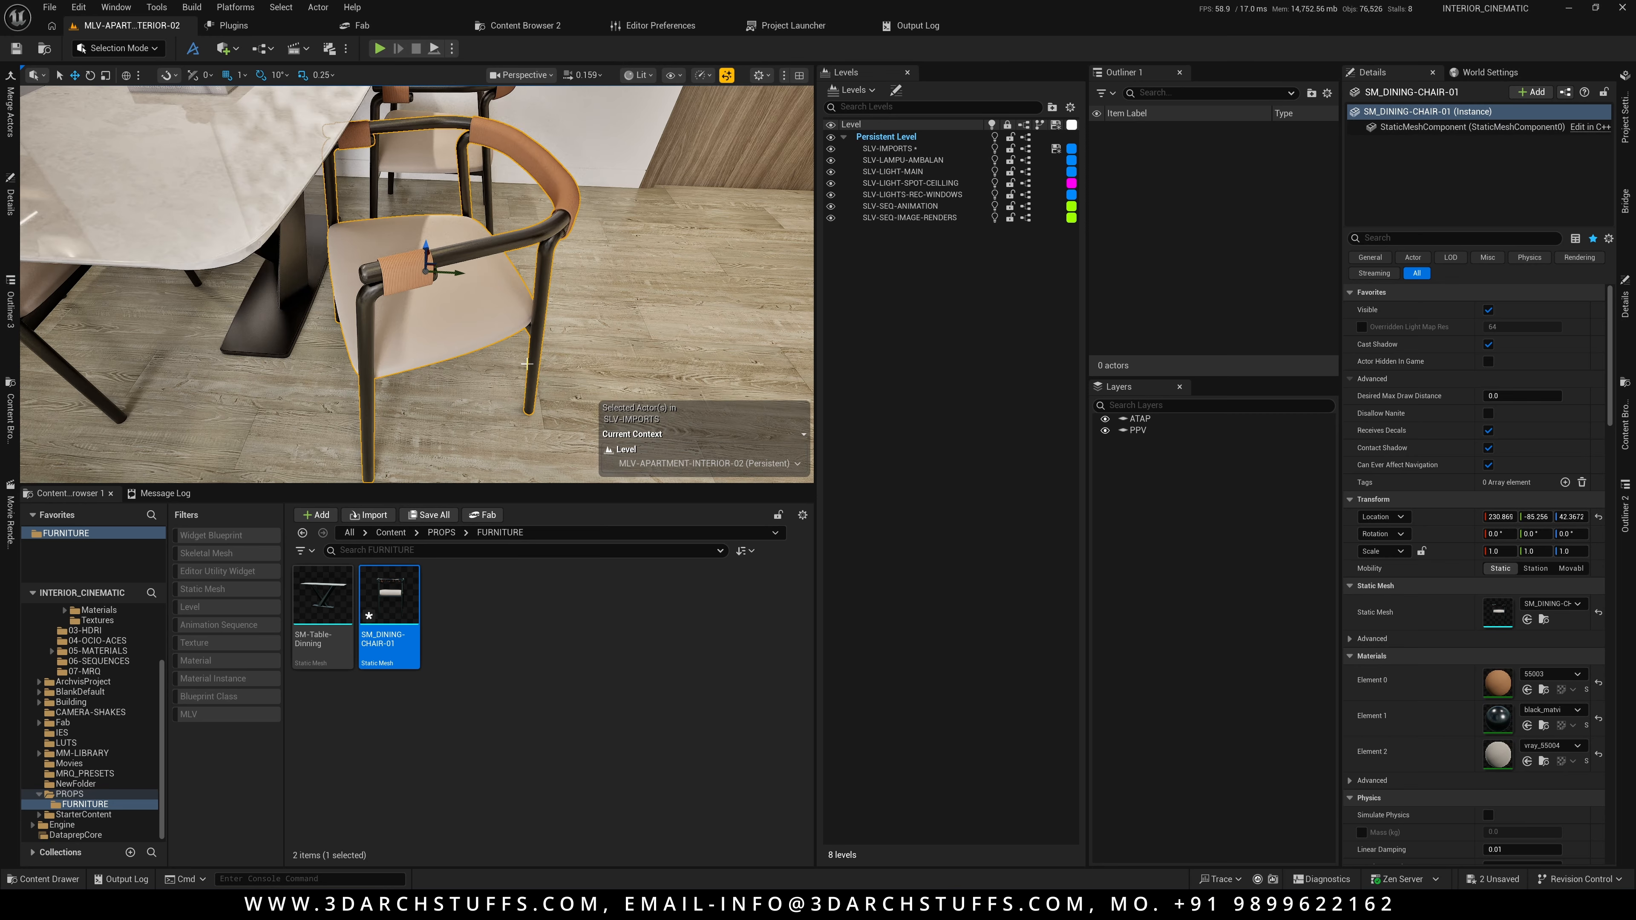
right_click(387, 593)
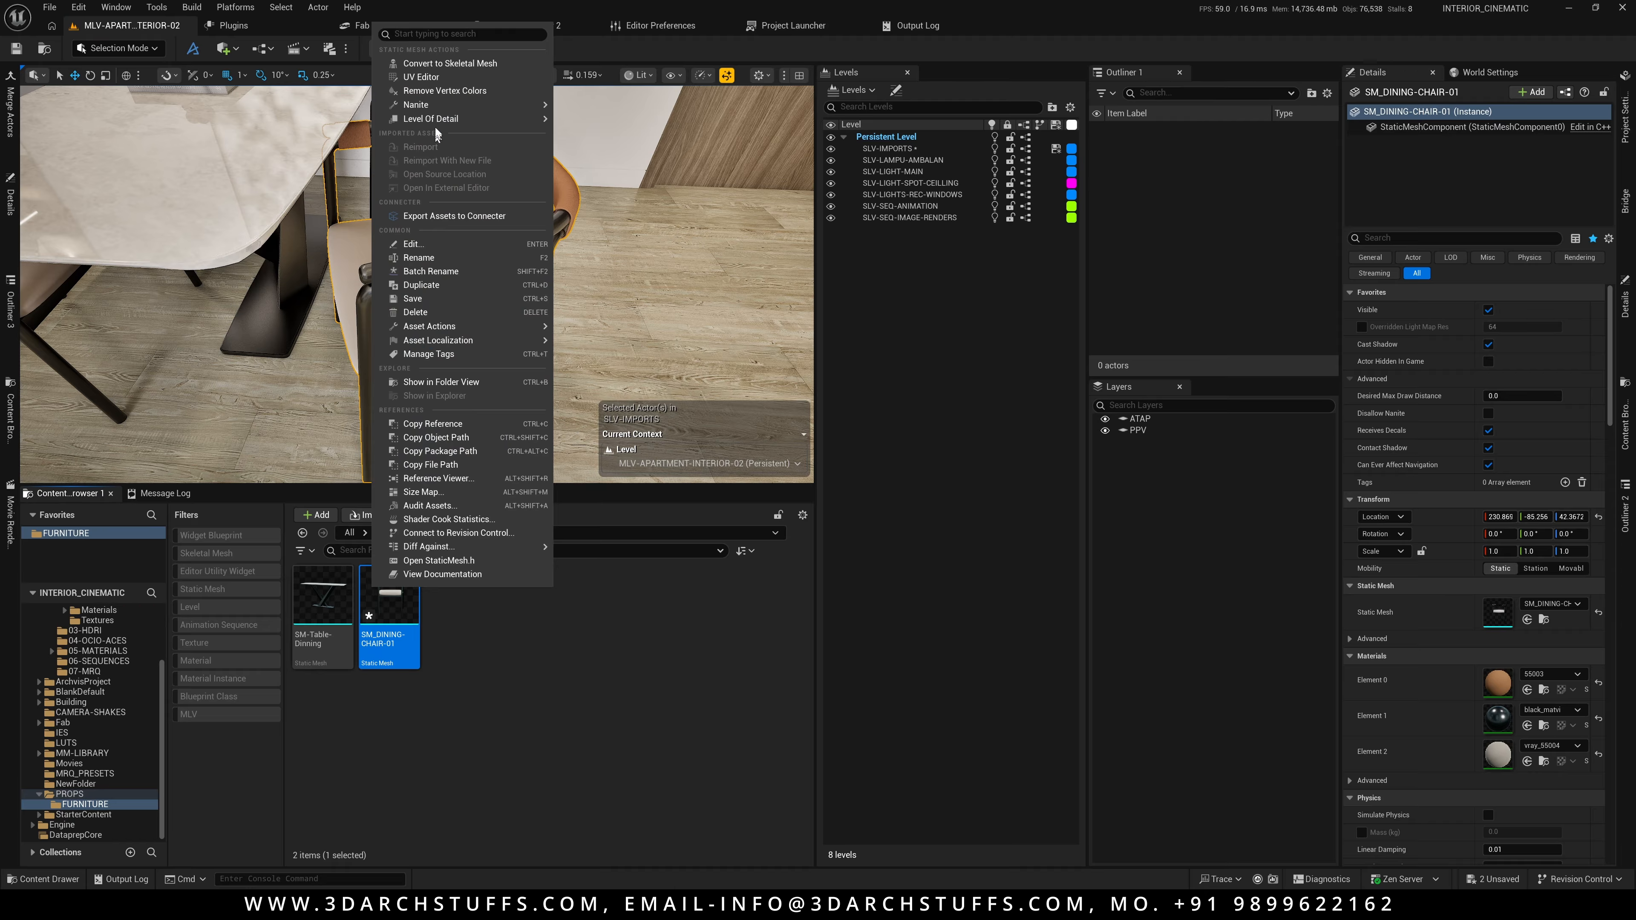
mouse_move(437, 110)
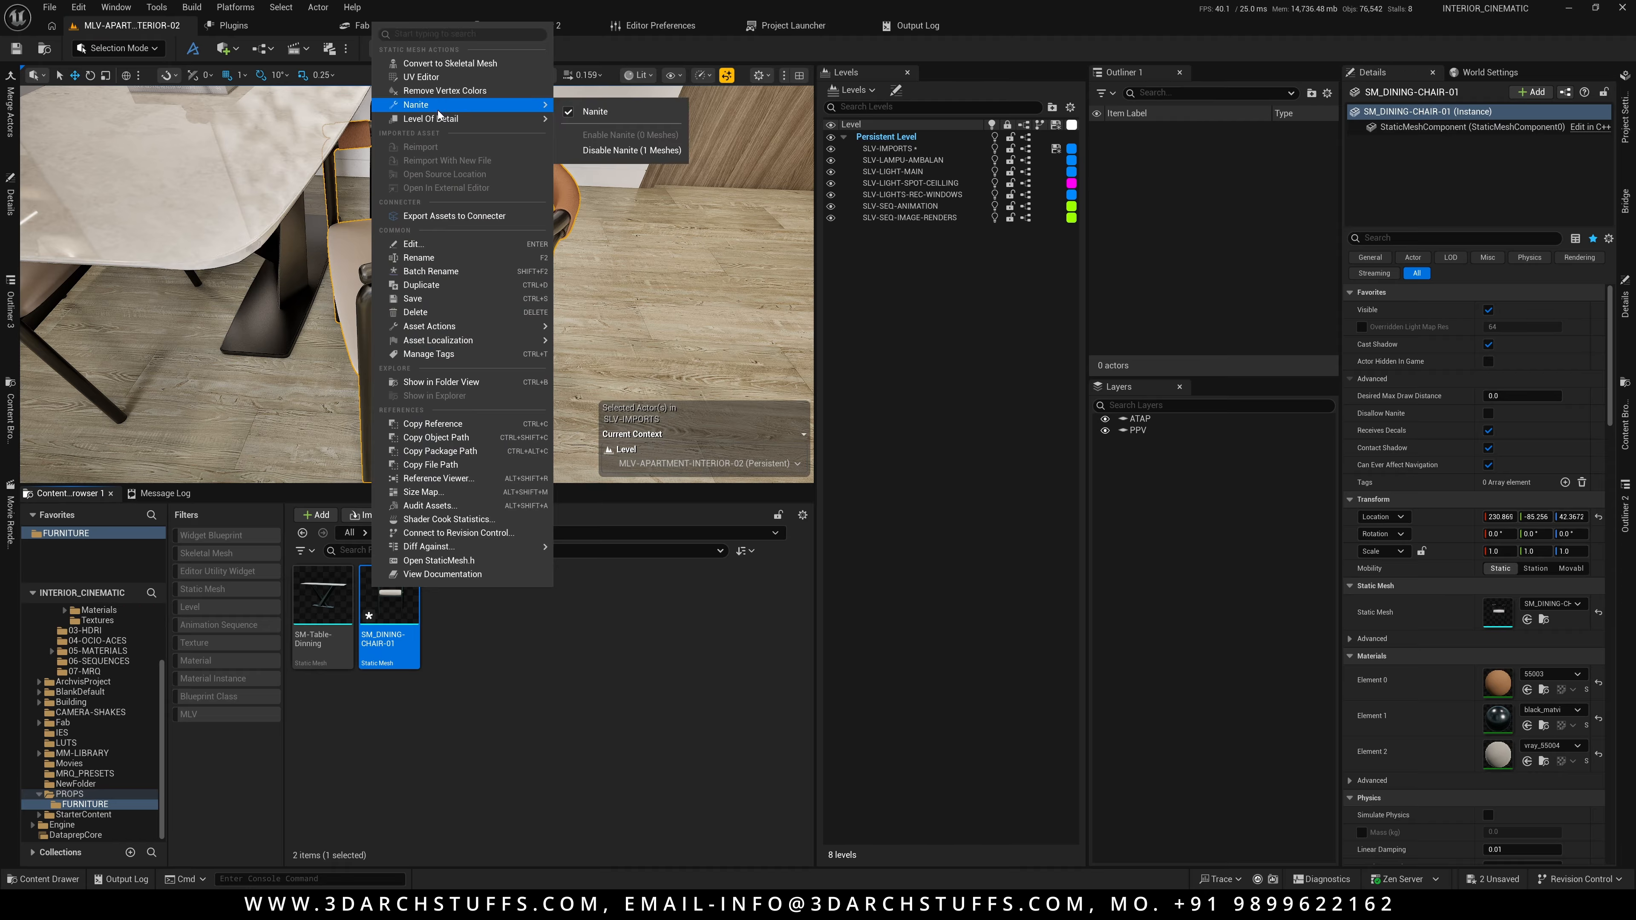
left_click(634, 149)
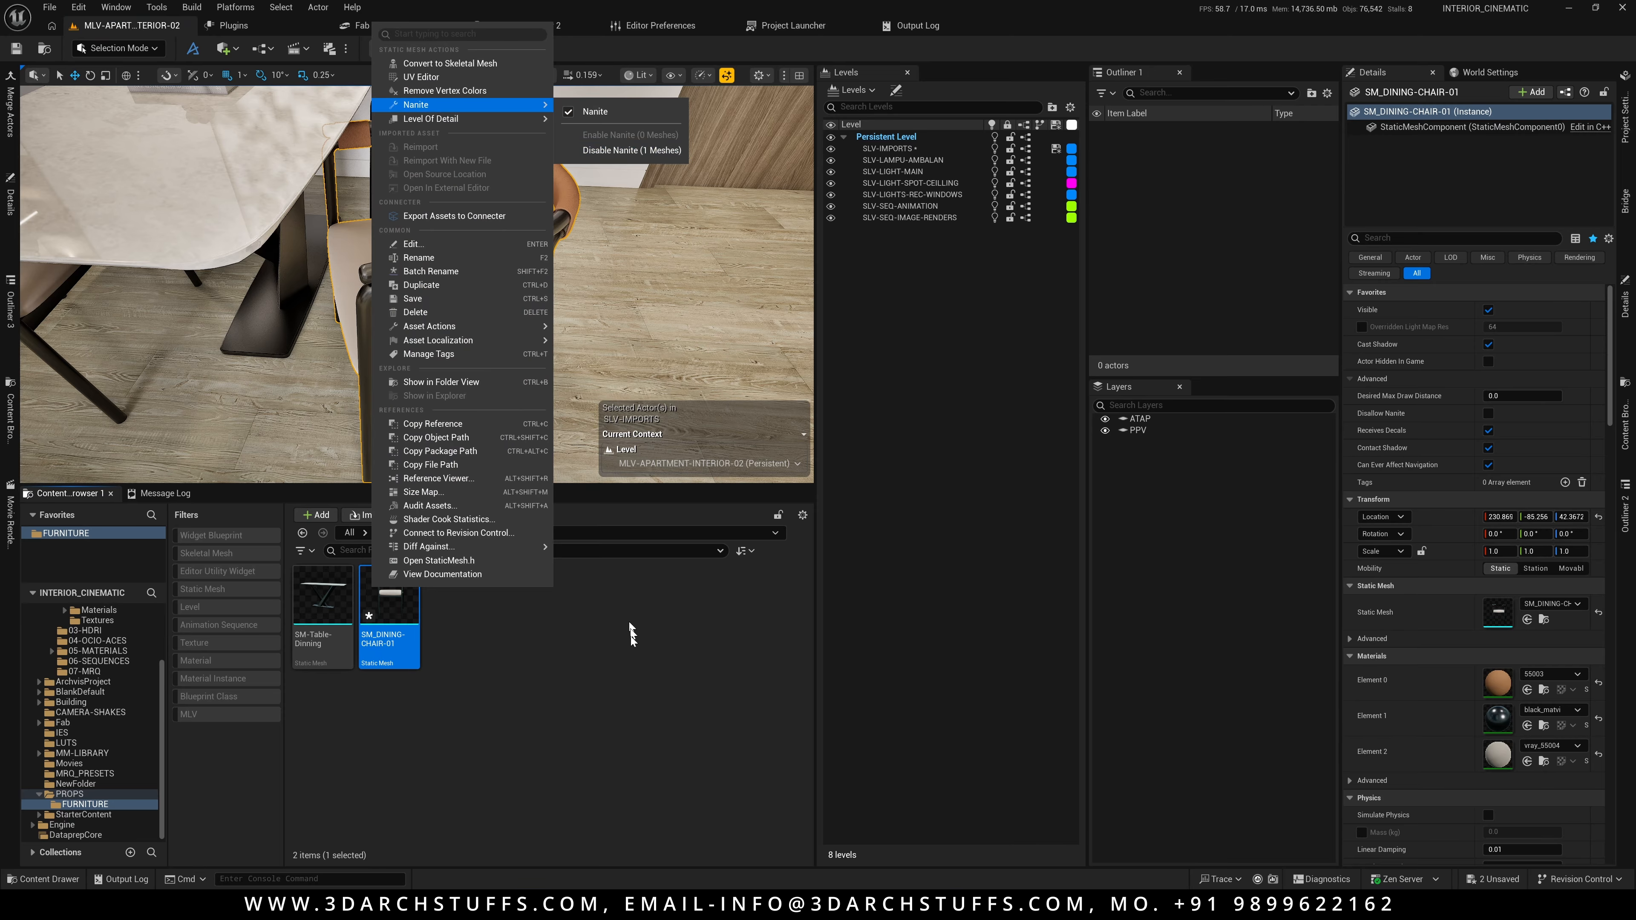
left_click(12, 113)
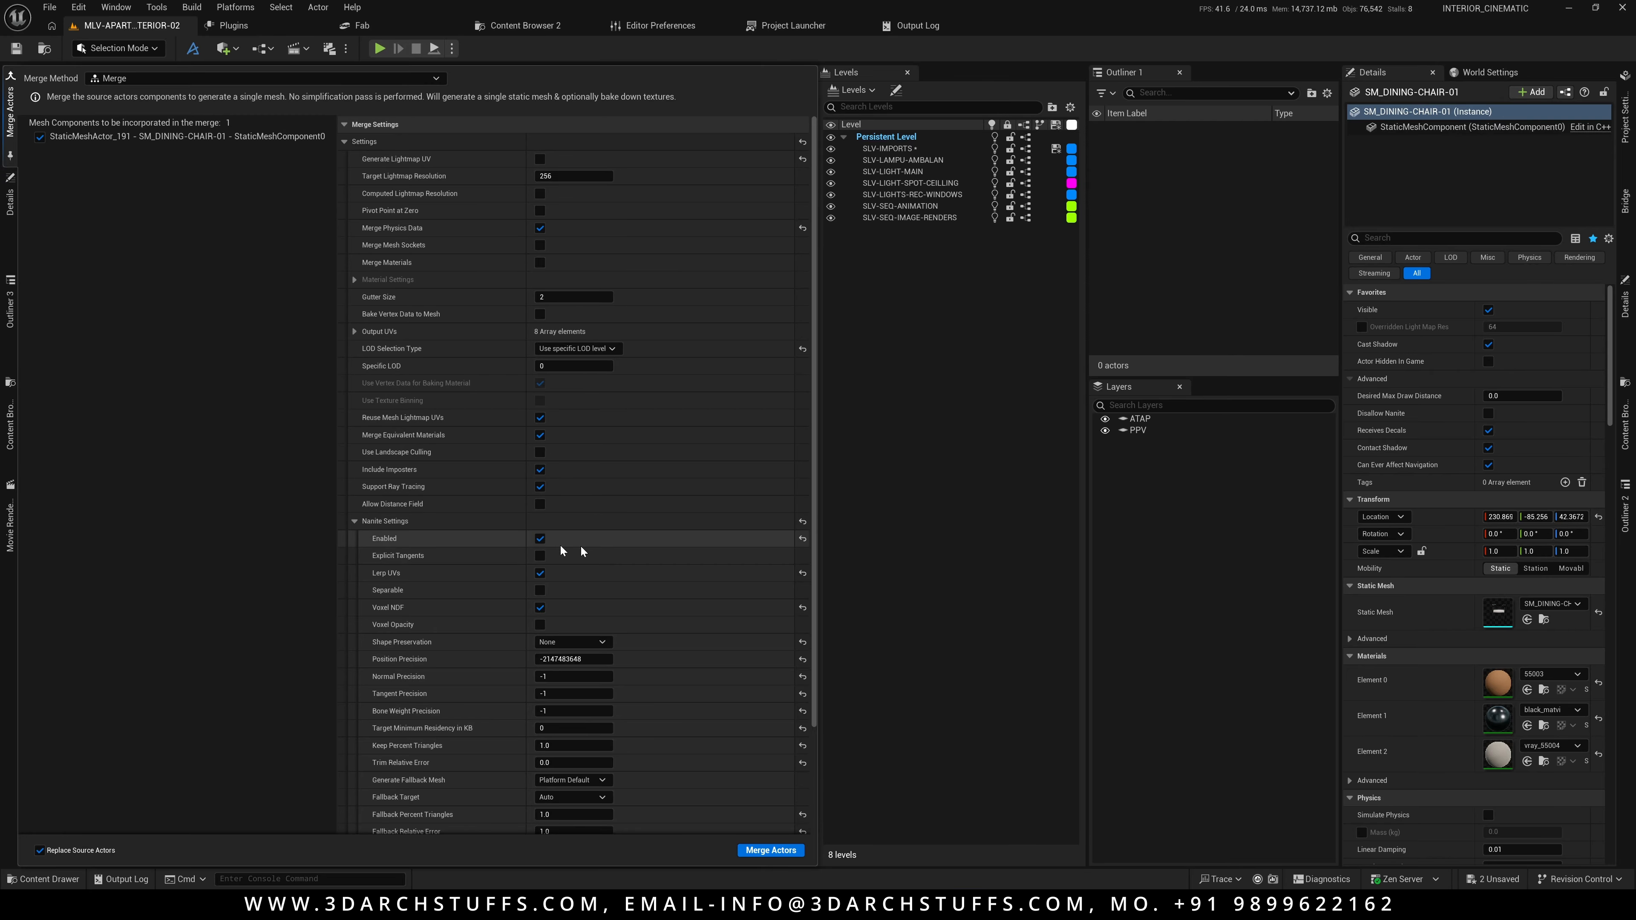
left_click(895, 528)
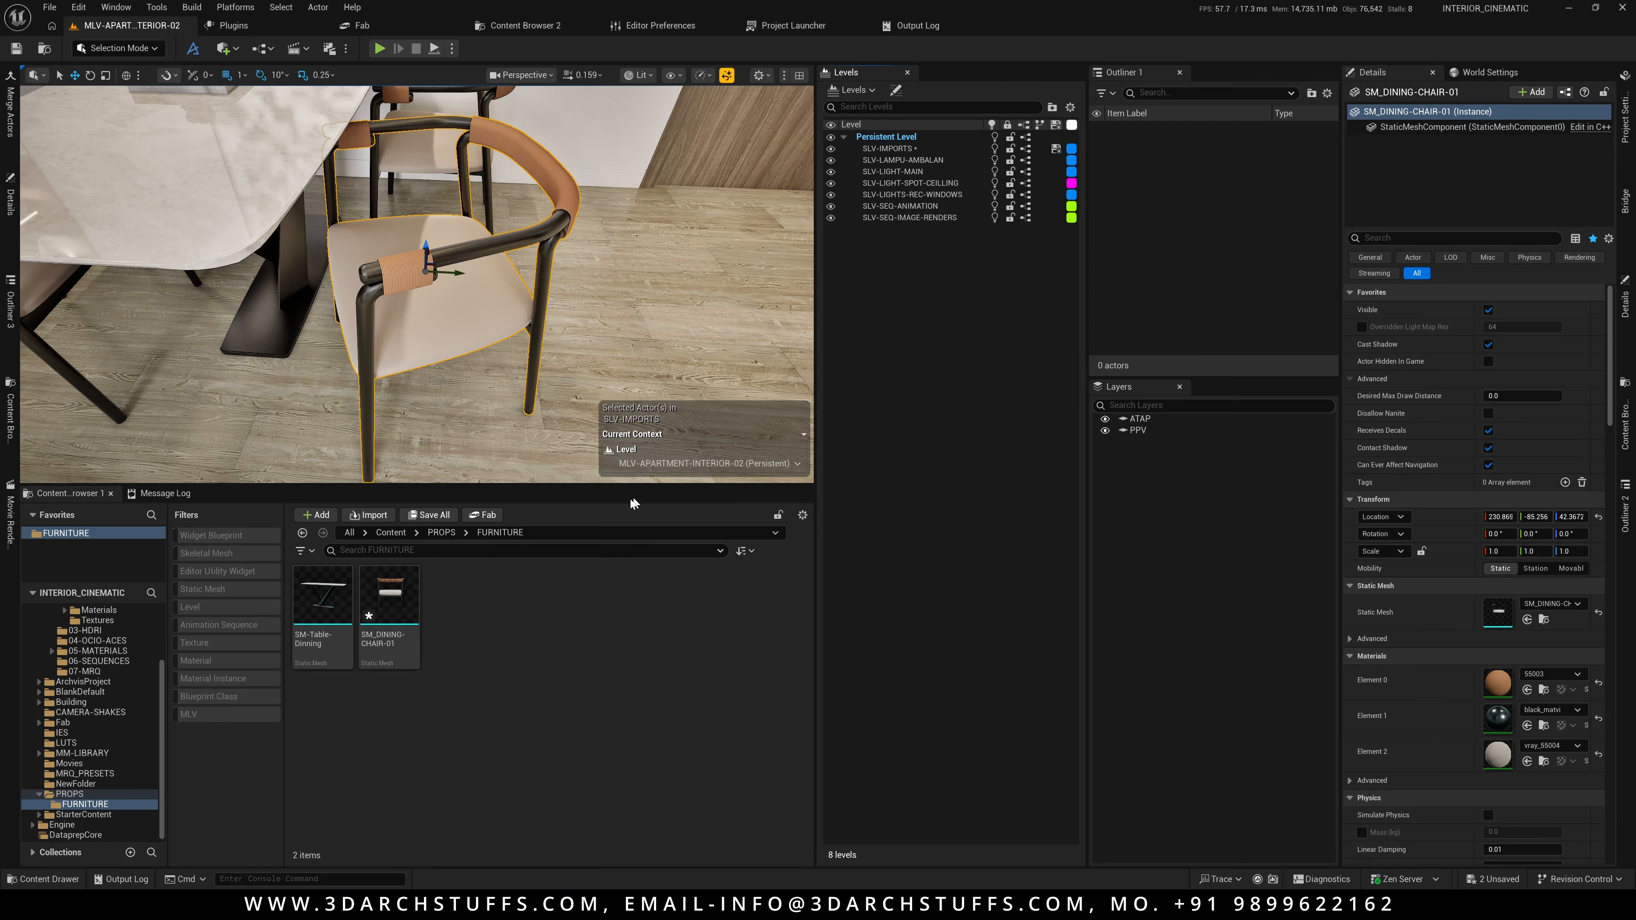
Select the dining table and the merged dining chair in turn to compare their mesh and transform details
right_click_drag(520, 394, 401, 282)
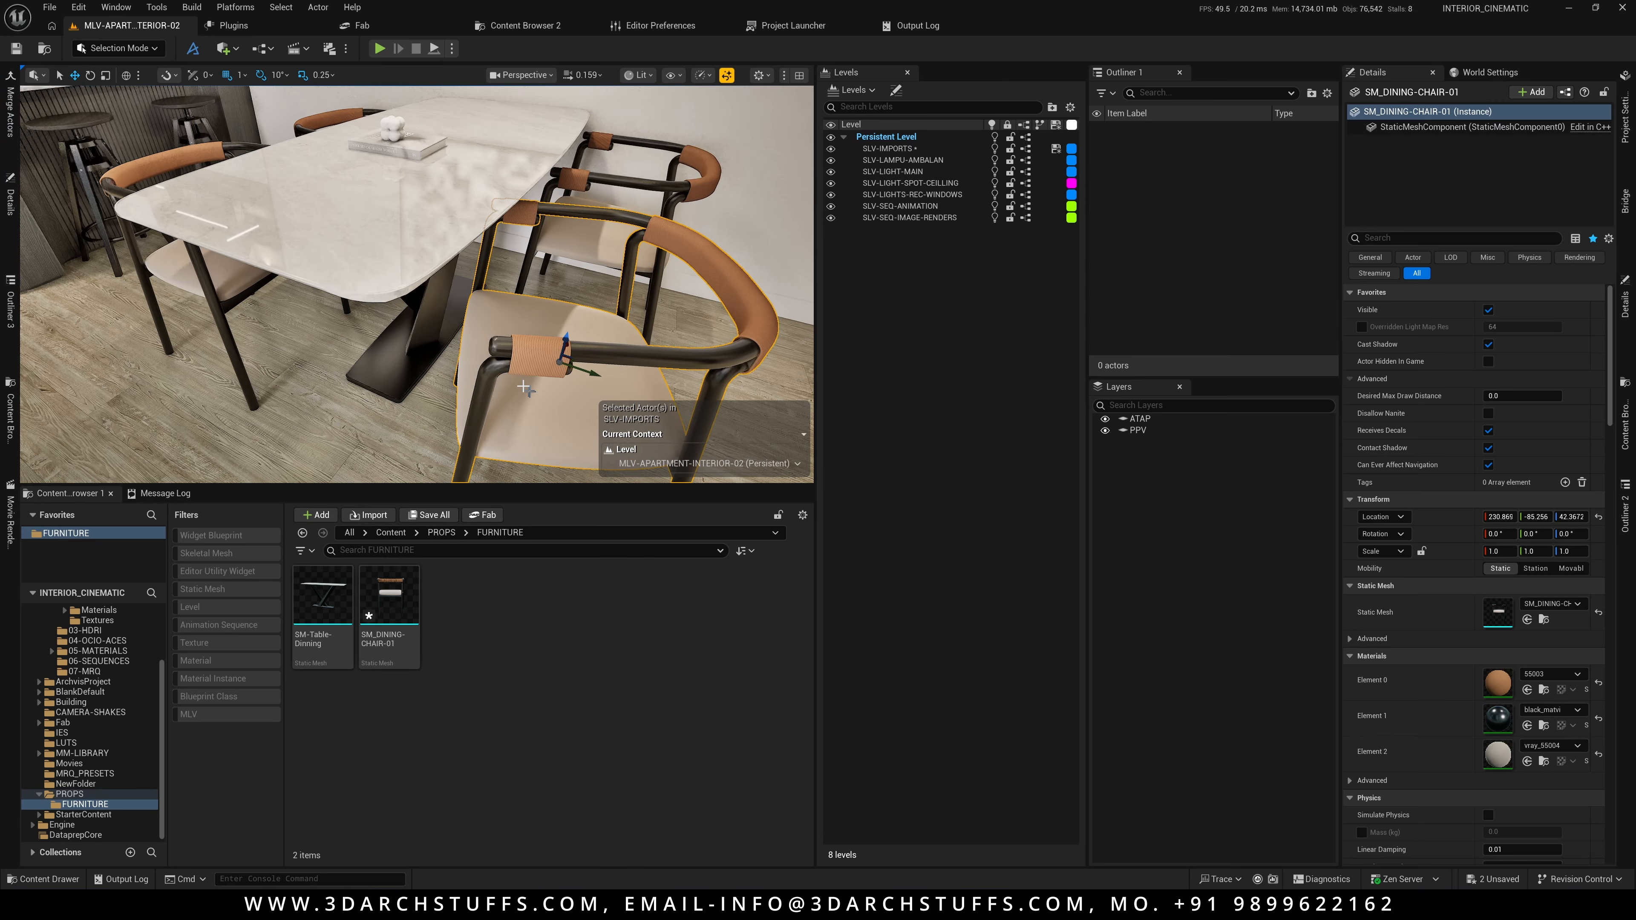
left_click(391, 267)
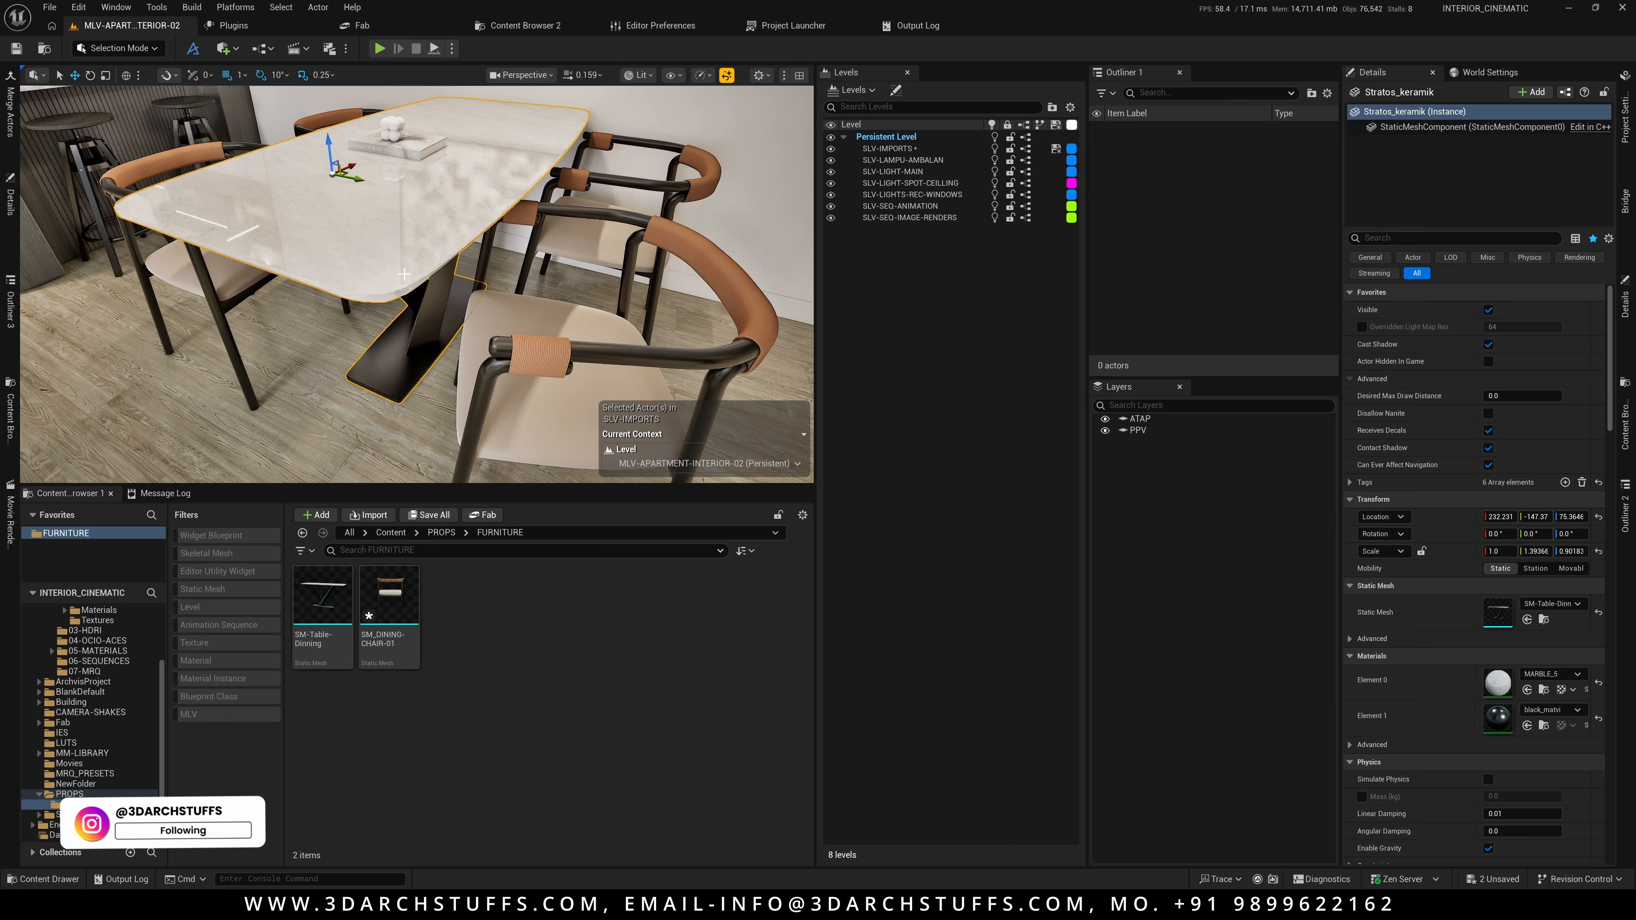
left_click(563, 360)
Select the glass carafe on the living room's coffee table, hide it and undo the hiding
right_click_drag(488, 333, 366, 293)
left_click(331, 271)
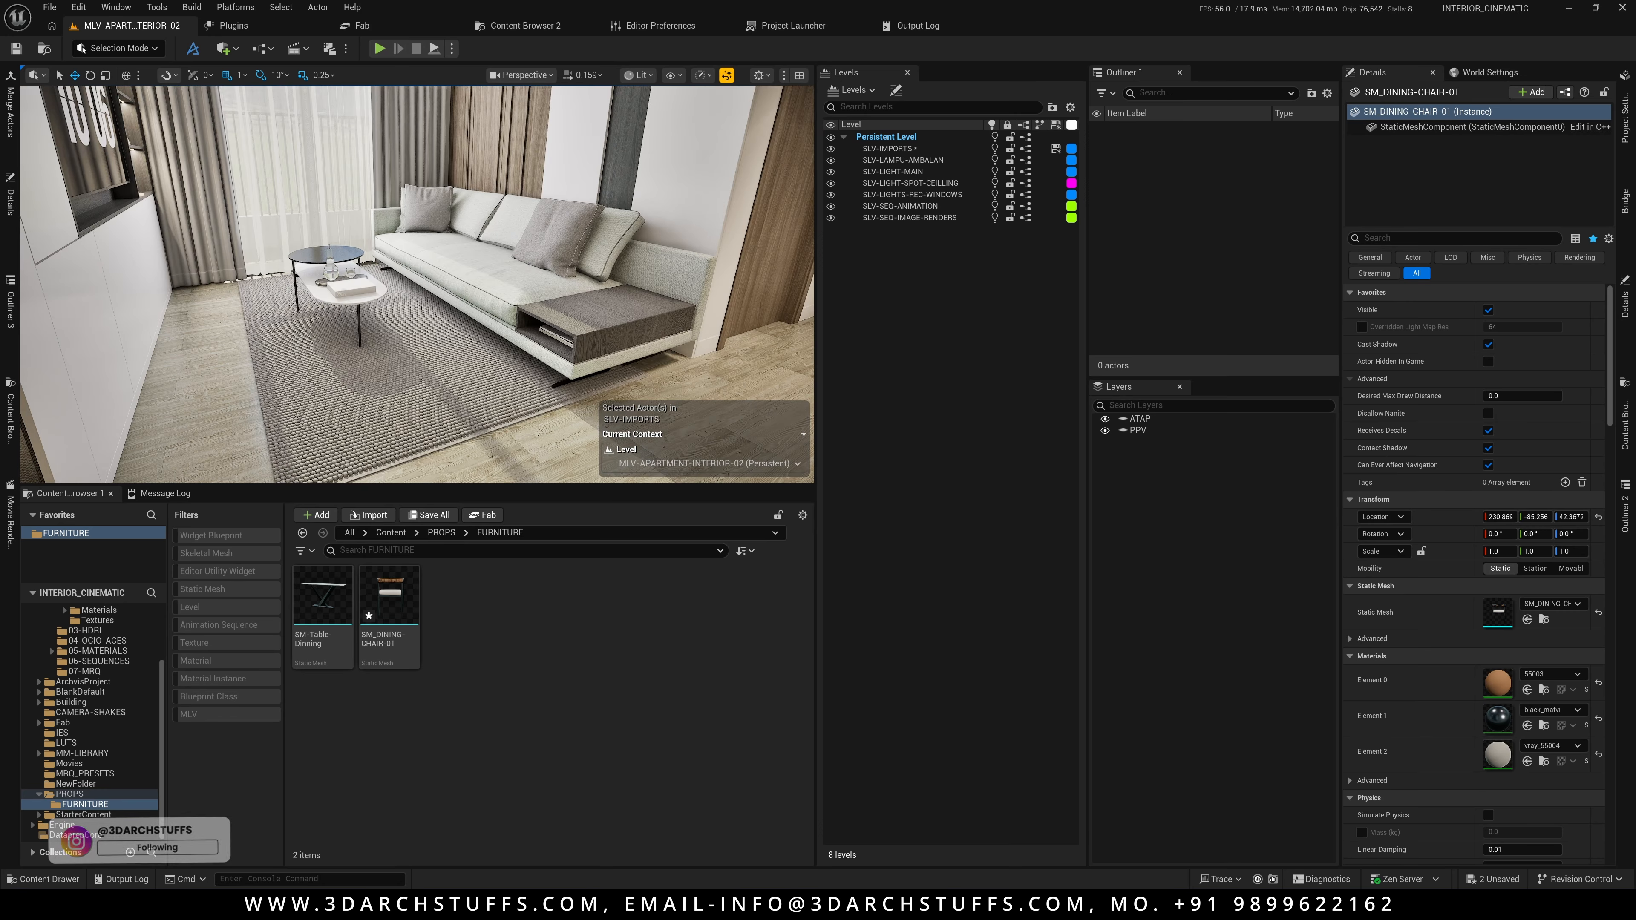
key("f")
left_click_drag(492, 353, 303, 332, "alt")
key("h")
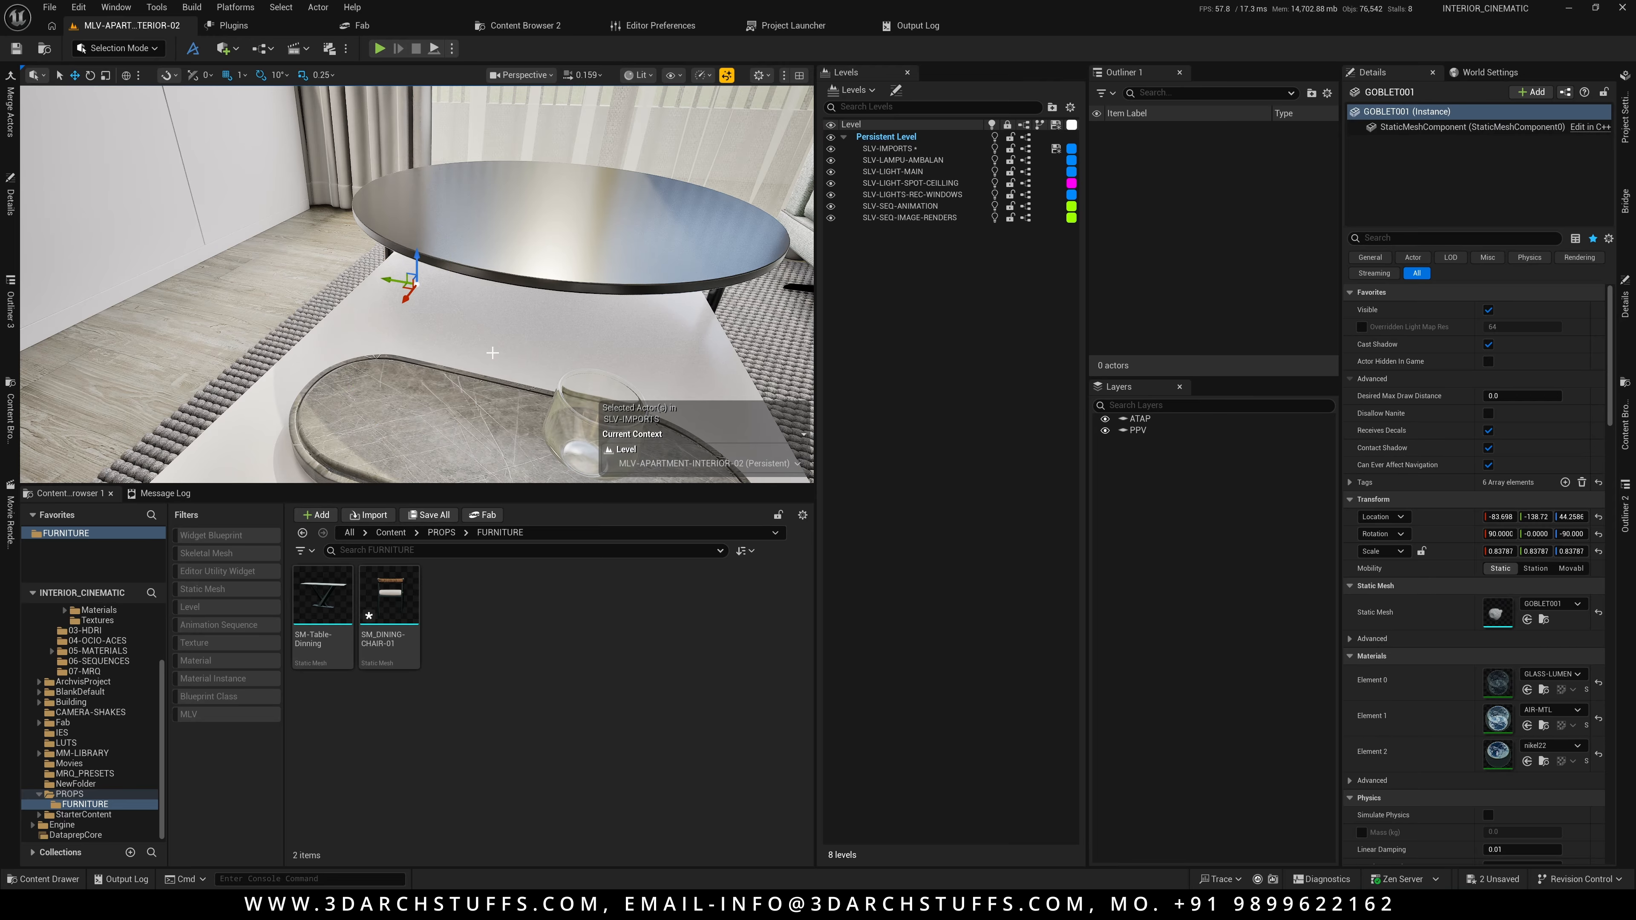
key("ctrl+z")
left_click_drag(495, 363, 650, 368, "alt")
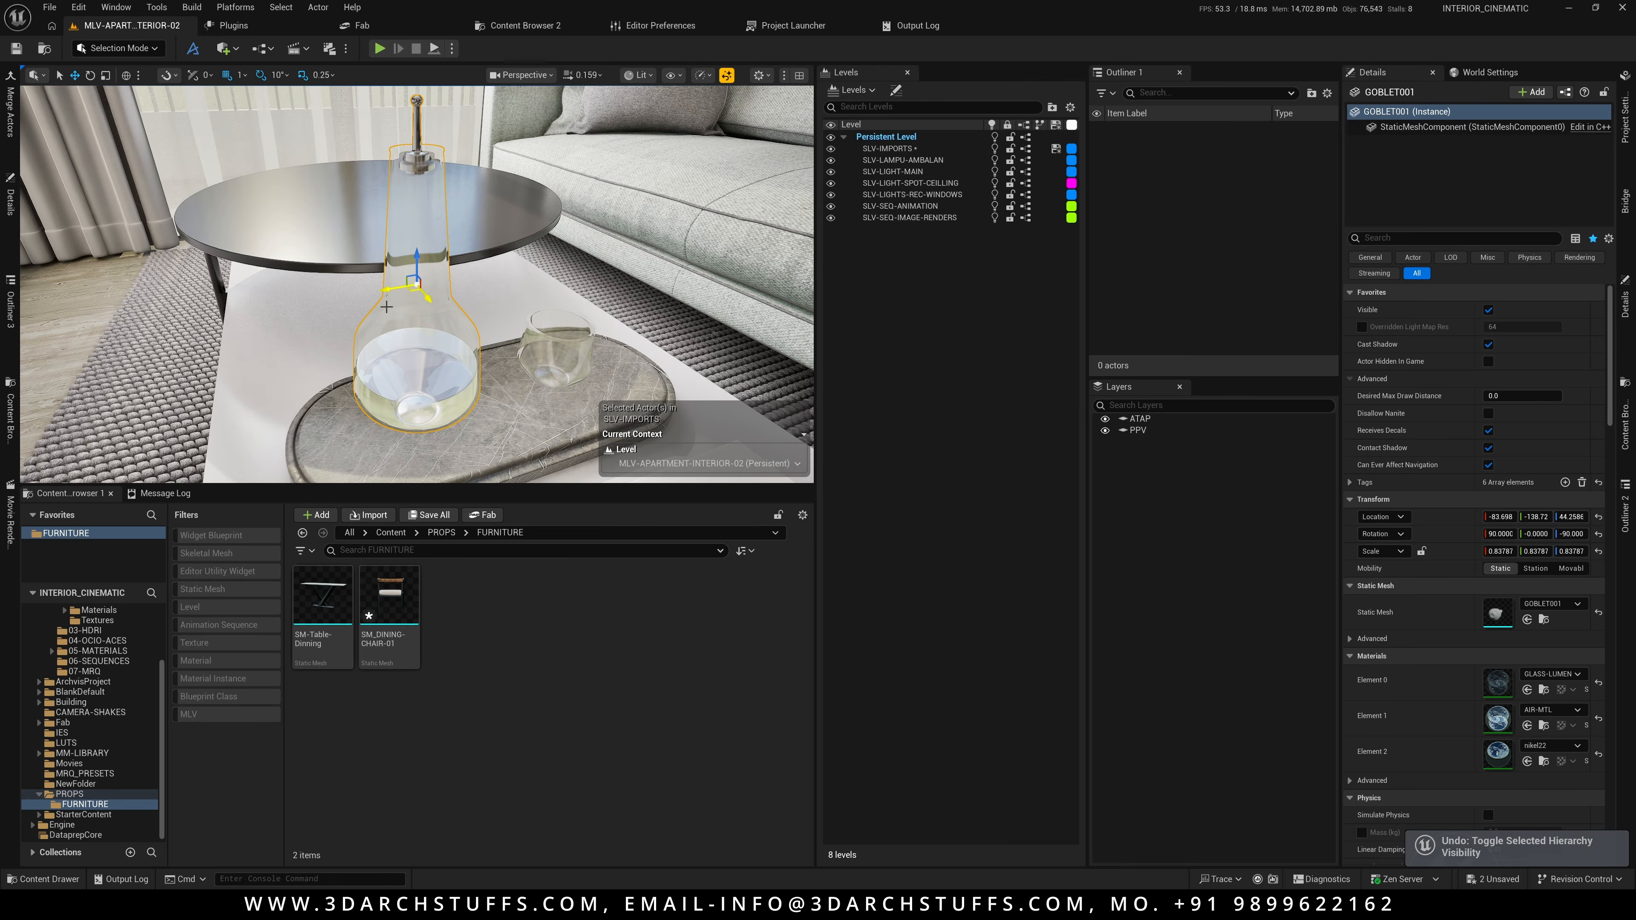
left_click_drag(501, 346, 537, 348, "alt")
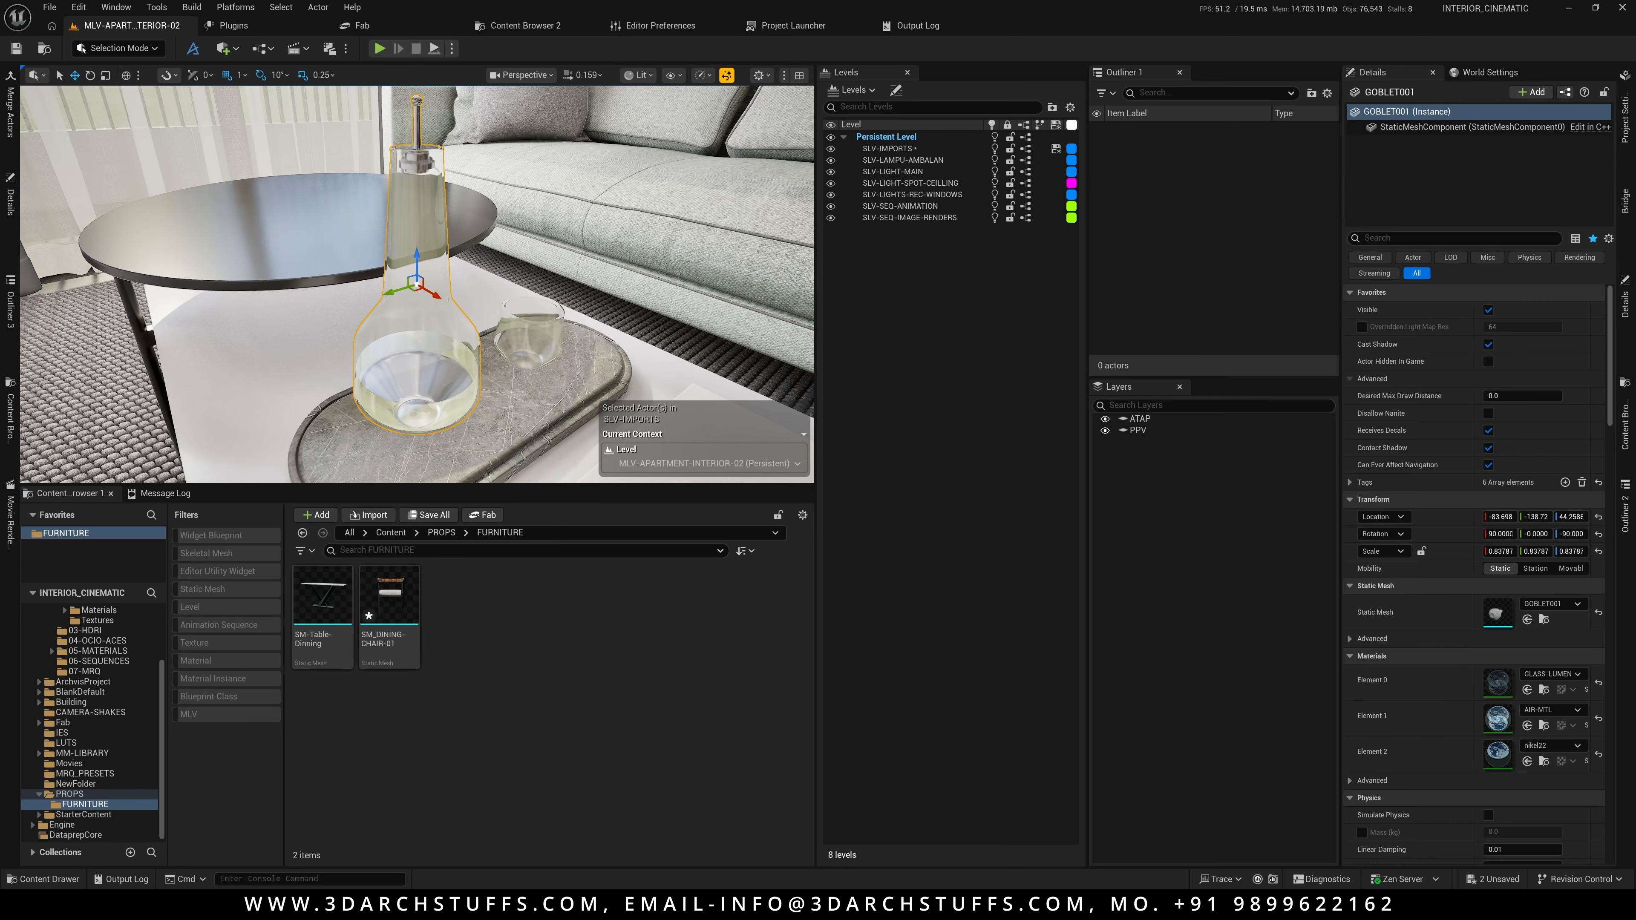
mouse_move(562, 287)
right_mouse_down()
mouse_move(564, 258)
mouse_move(586, 292)
right_mouse_up()
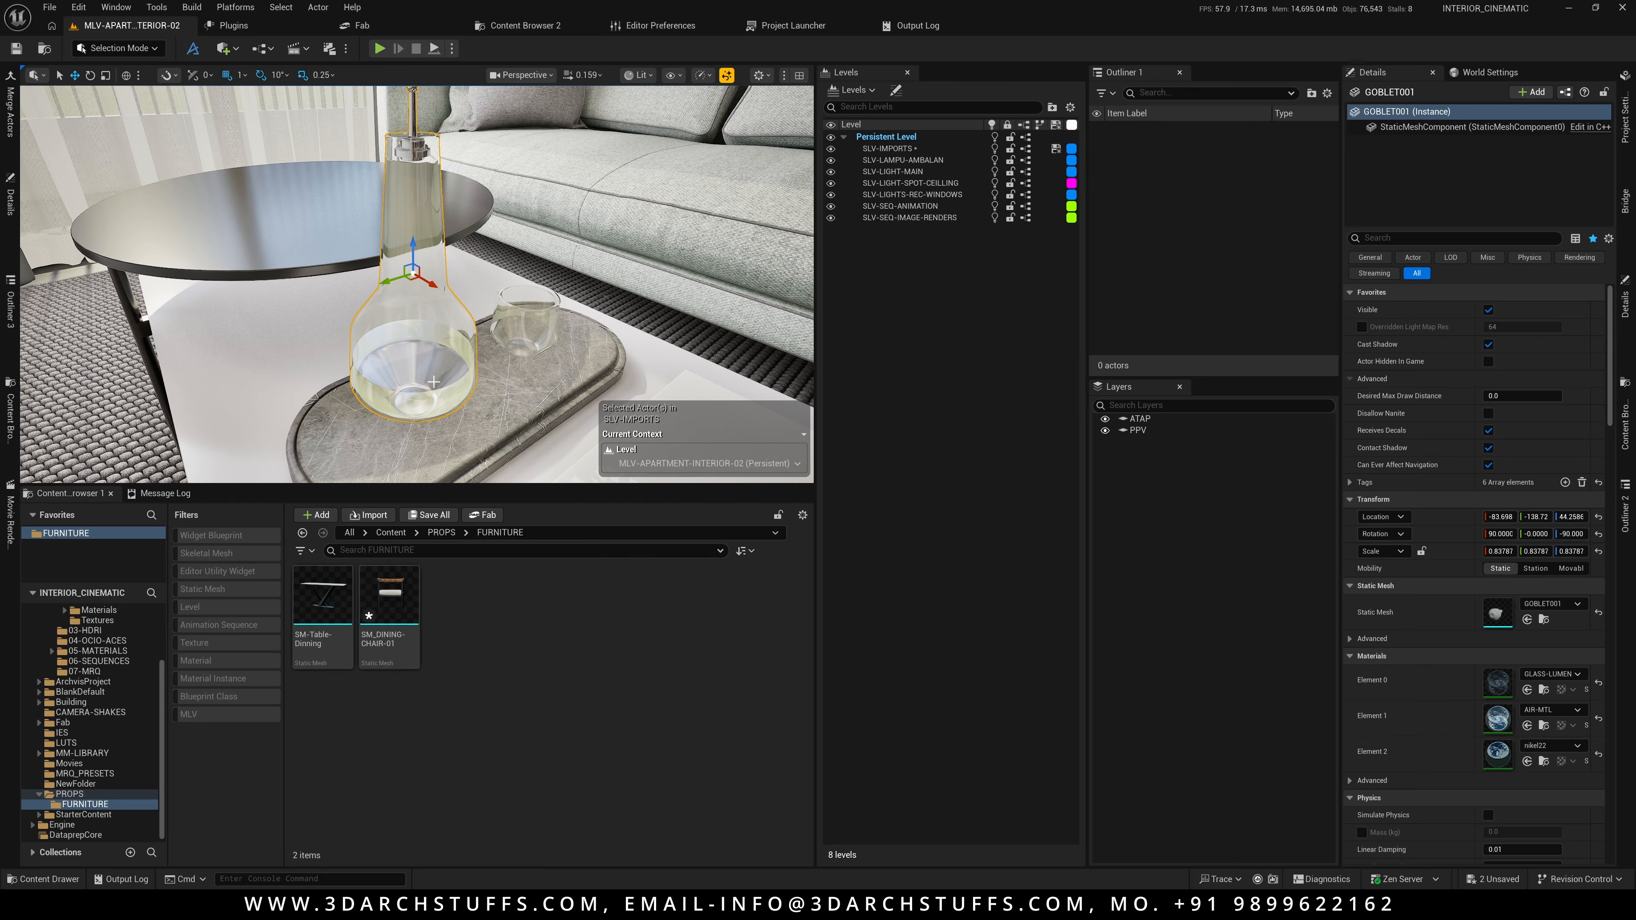
Locate the carafe's mesh GOBLET001 among the assets and inspect its Nanite state and original orientation in the mesh editor
key("ctrl+b")
right_click(719, 696)
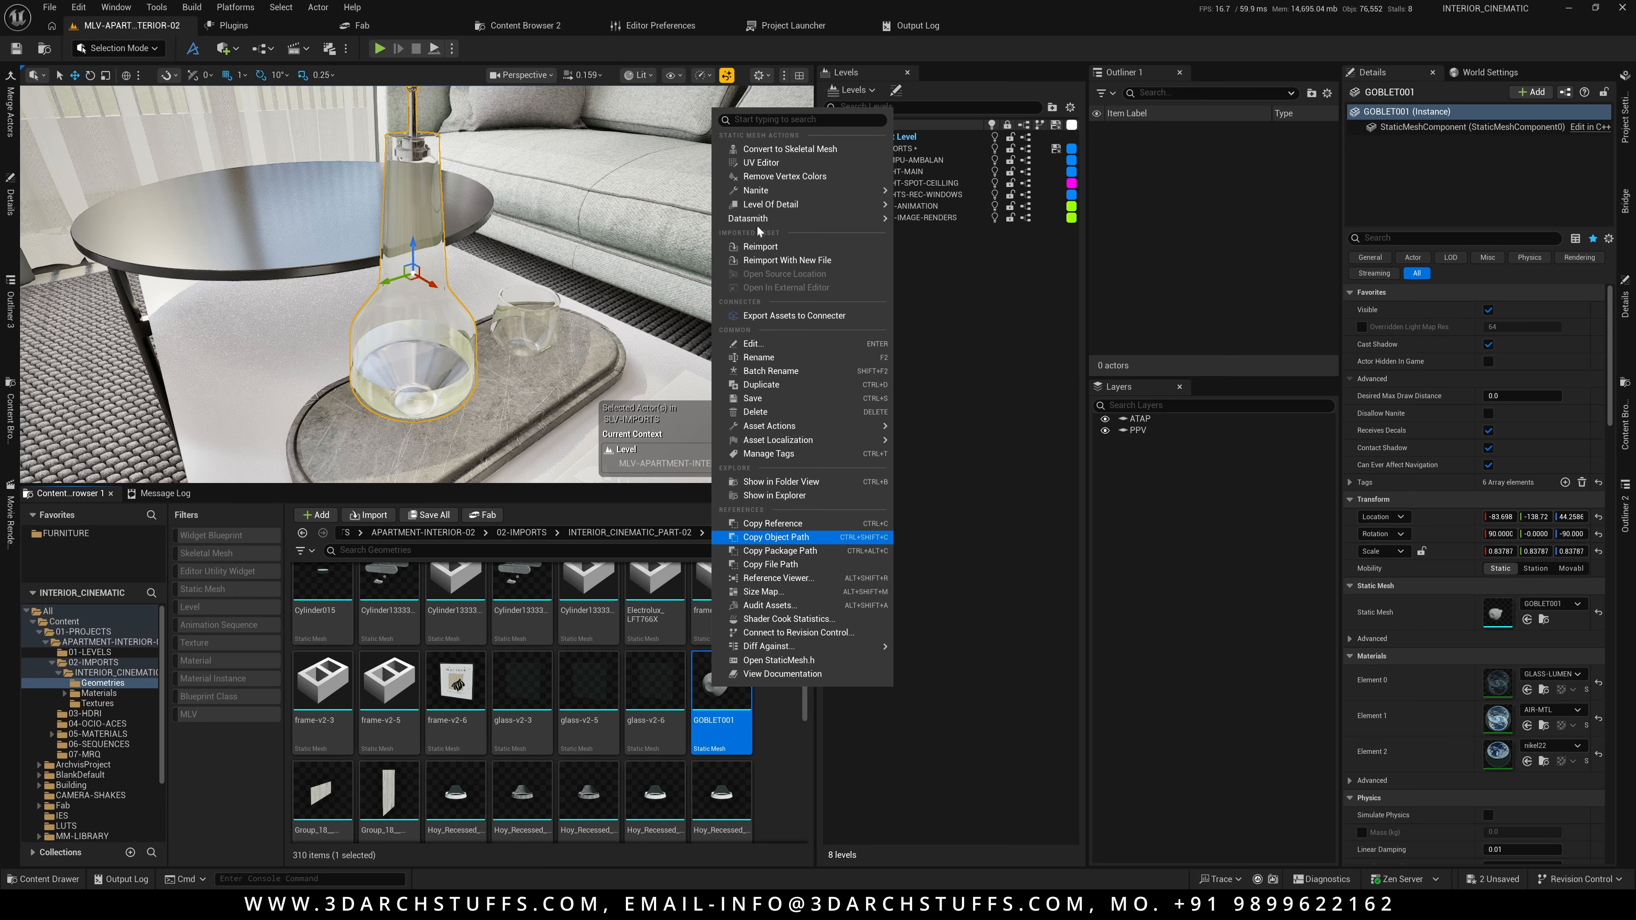
mouse_move(863, 192)
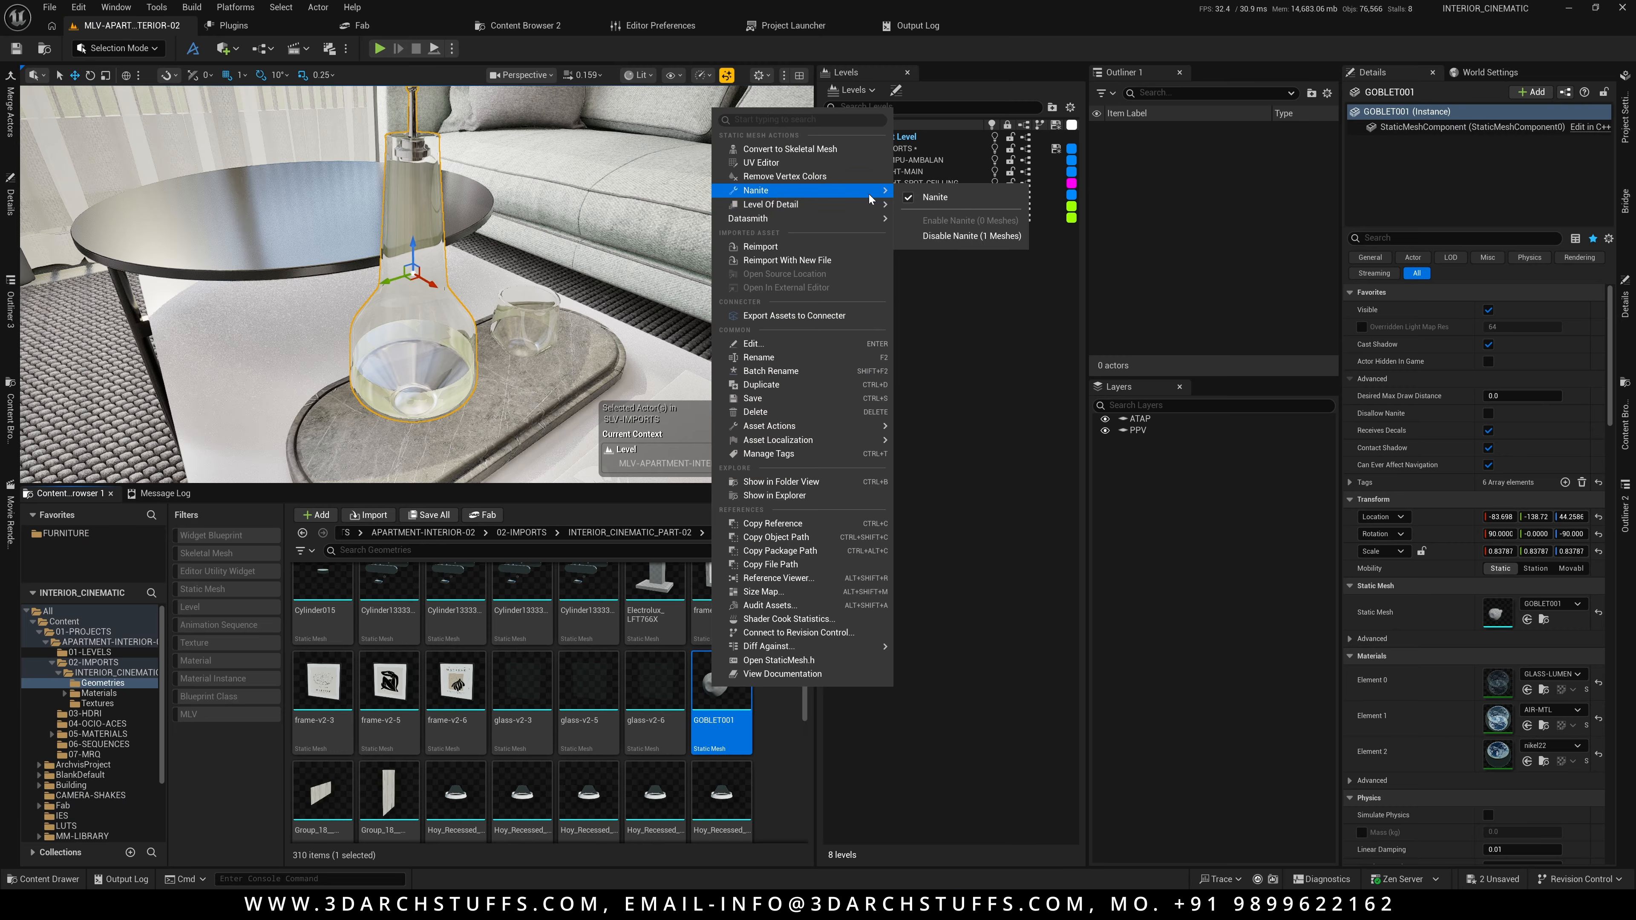
left_click(958, 349)
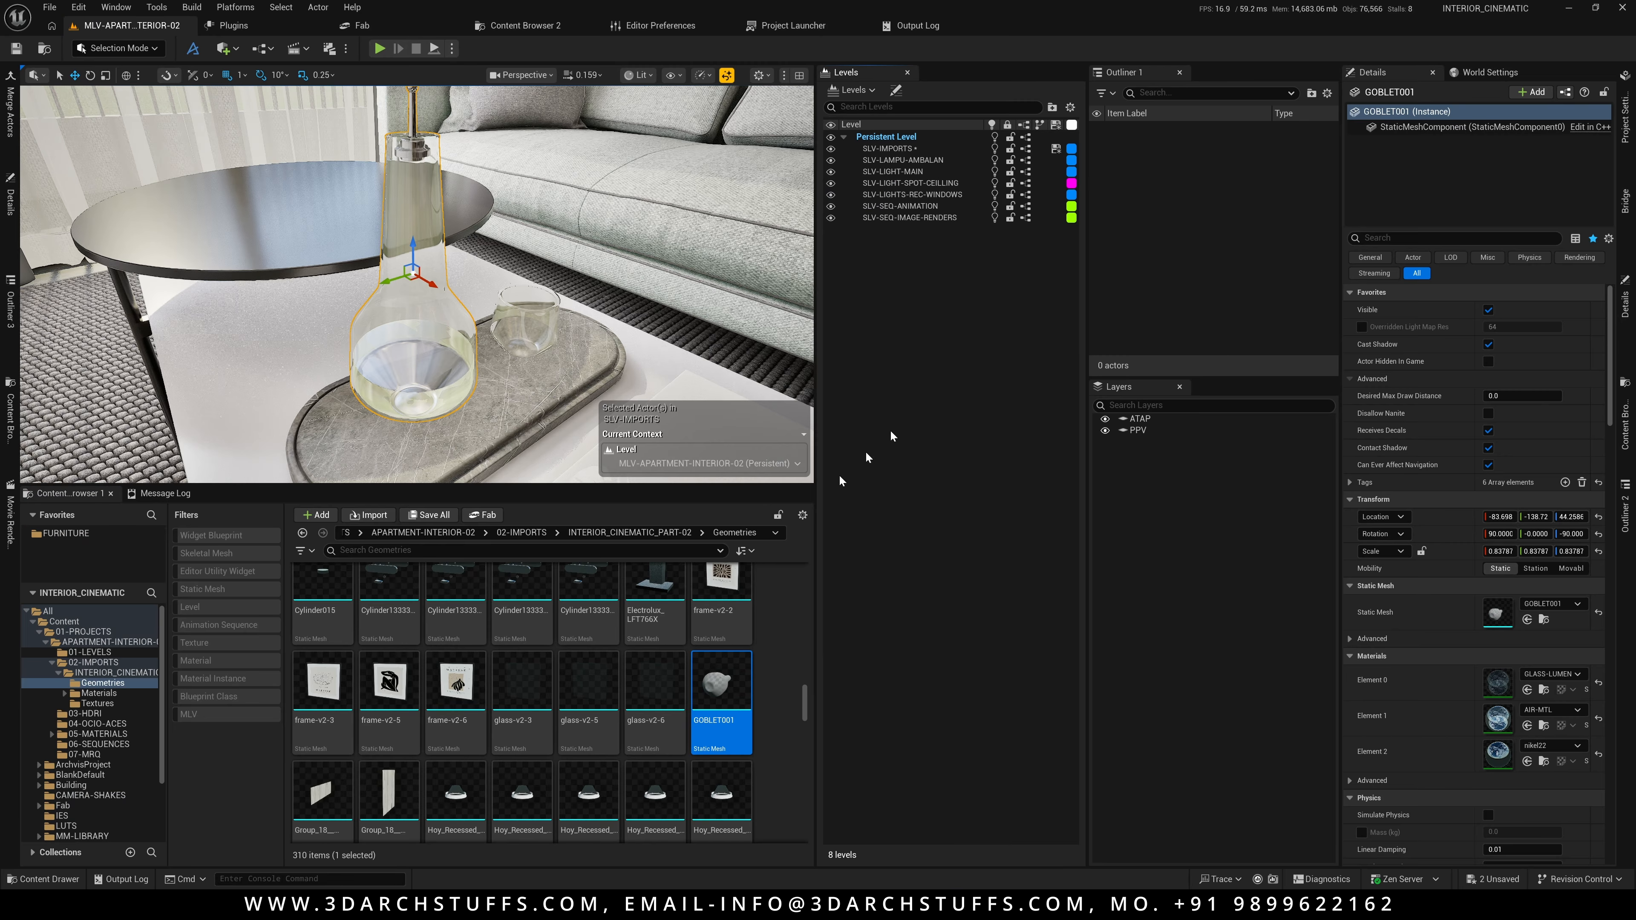
double_click(730, 683)
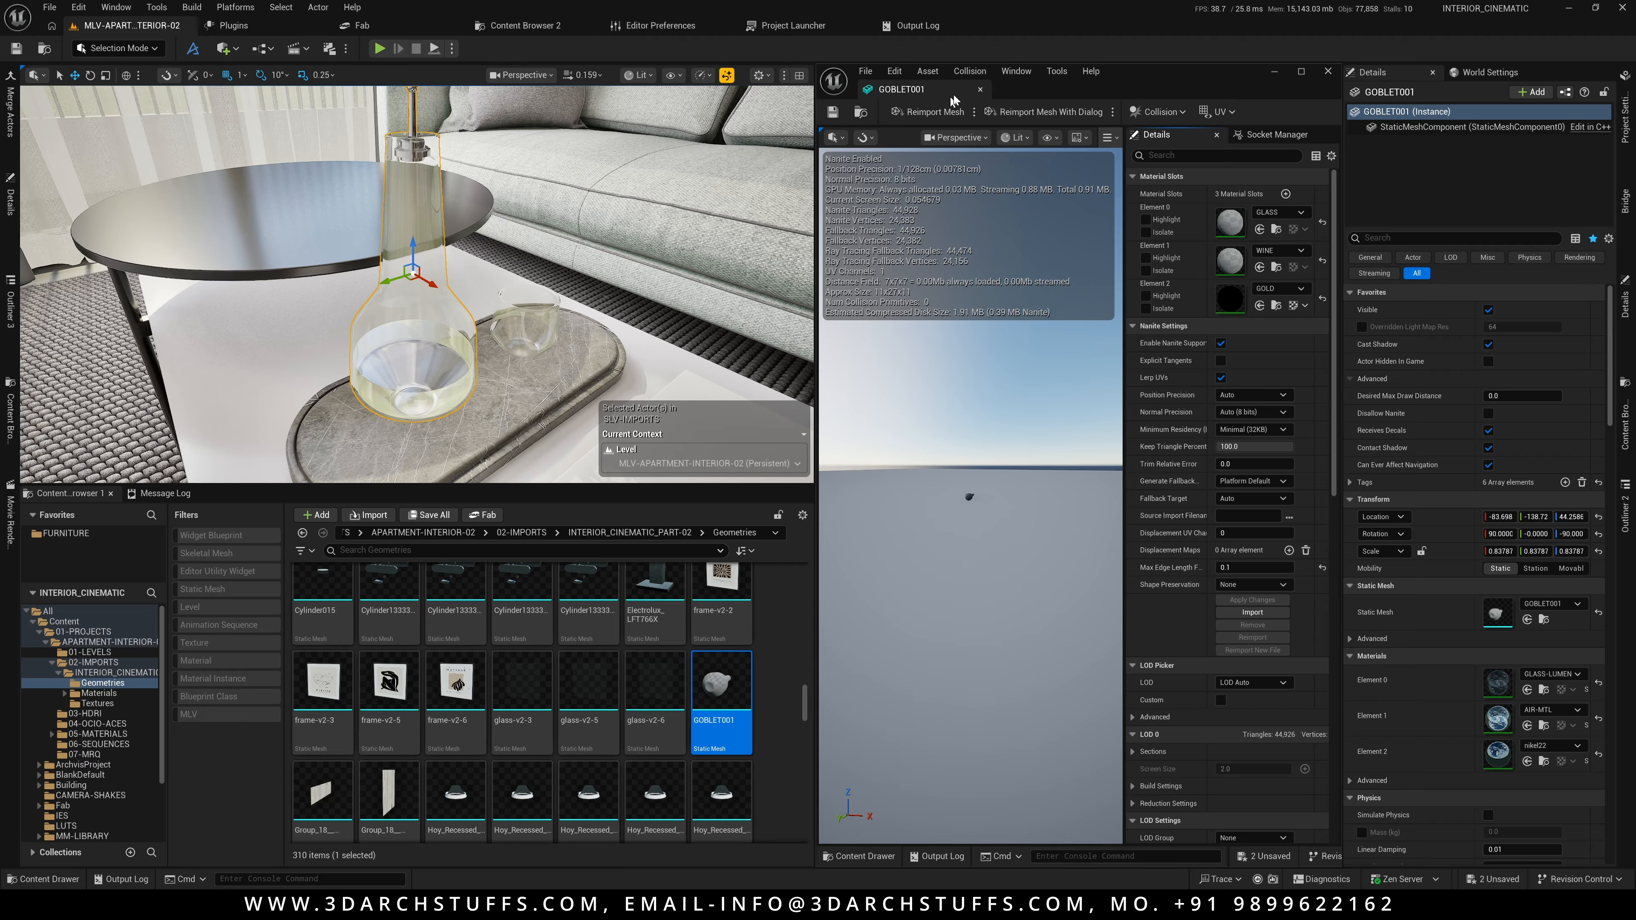
left_click(1327, 70)
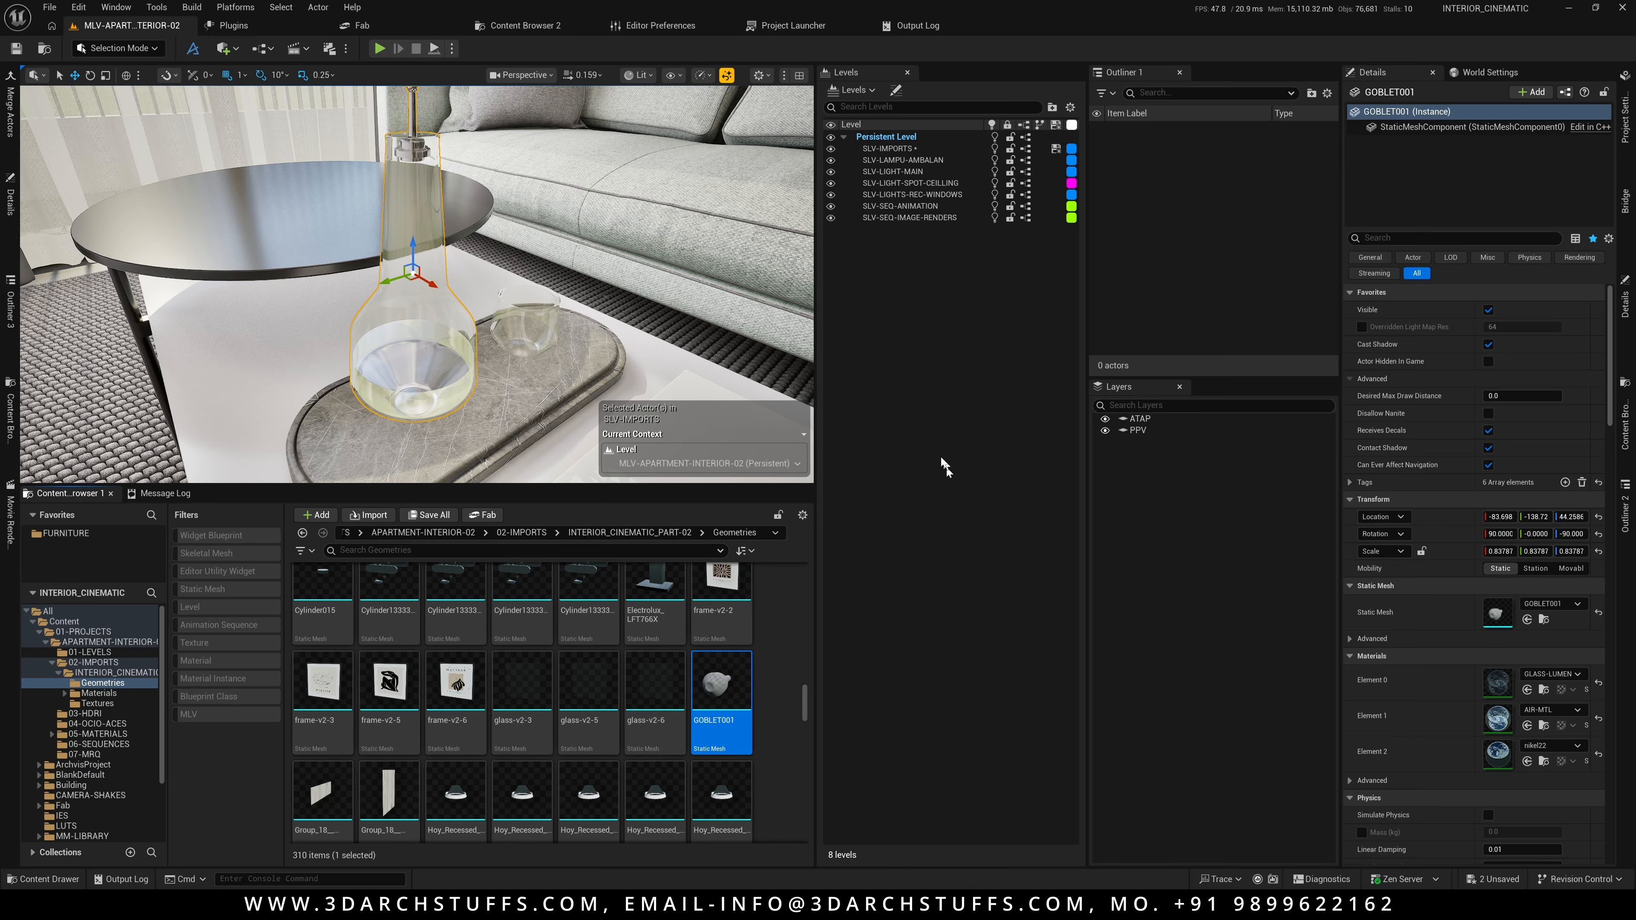
Bake the rotation and full scale of GOBLET001 into its mesh with Bake Transform in Modeling Mode, and save all changes
right_click_drag(656, 367, 634, 377)
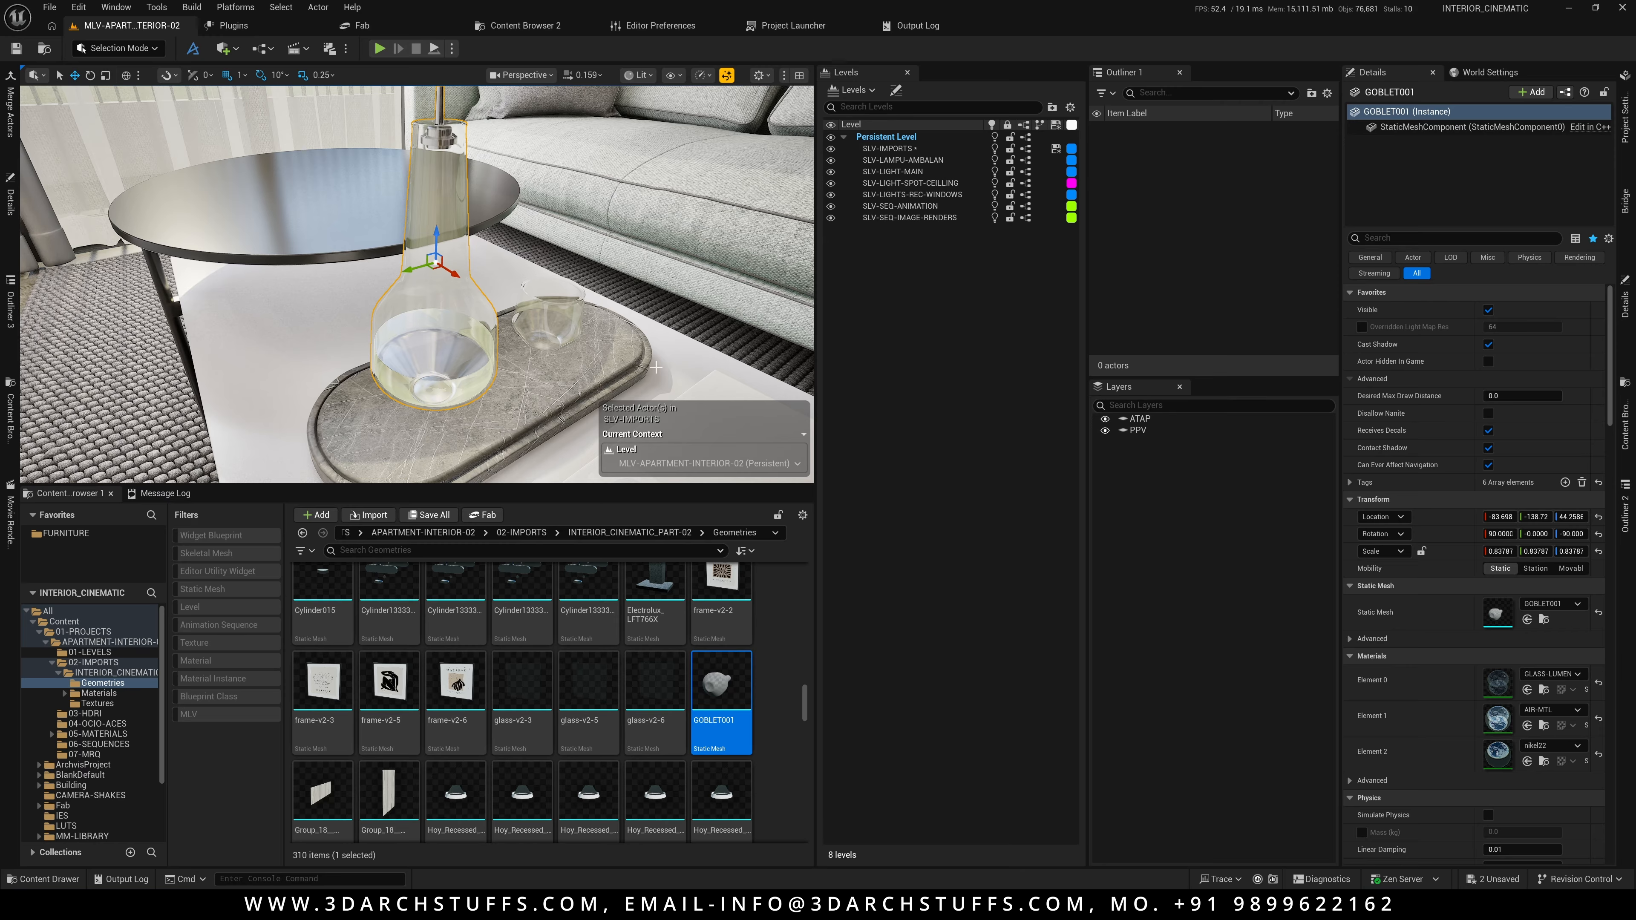
key("shift+5")
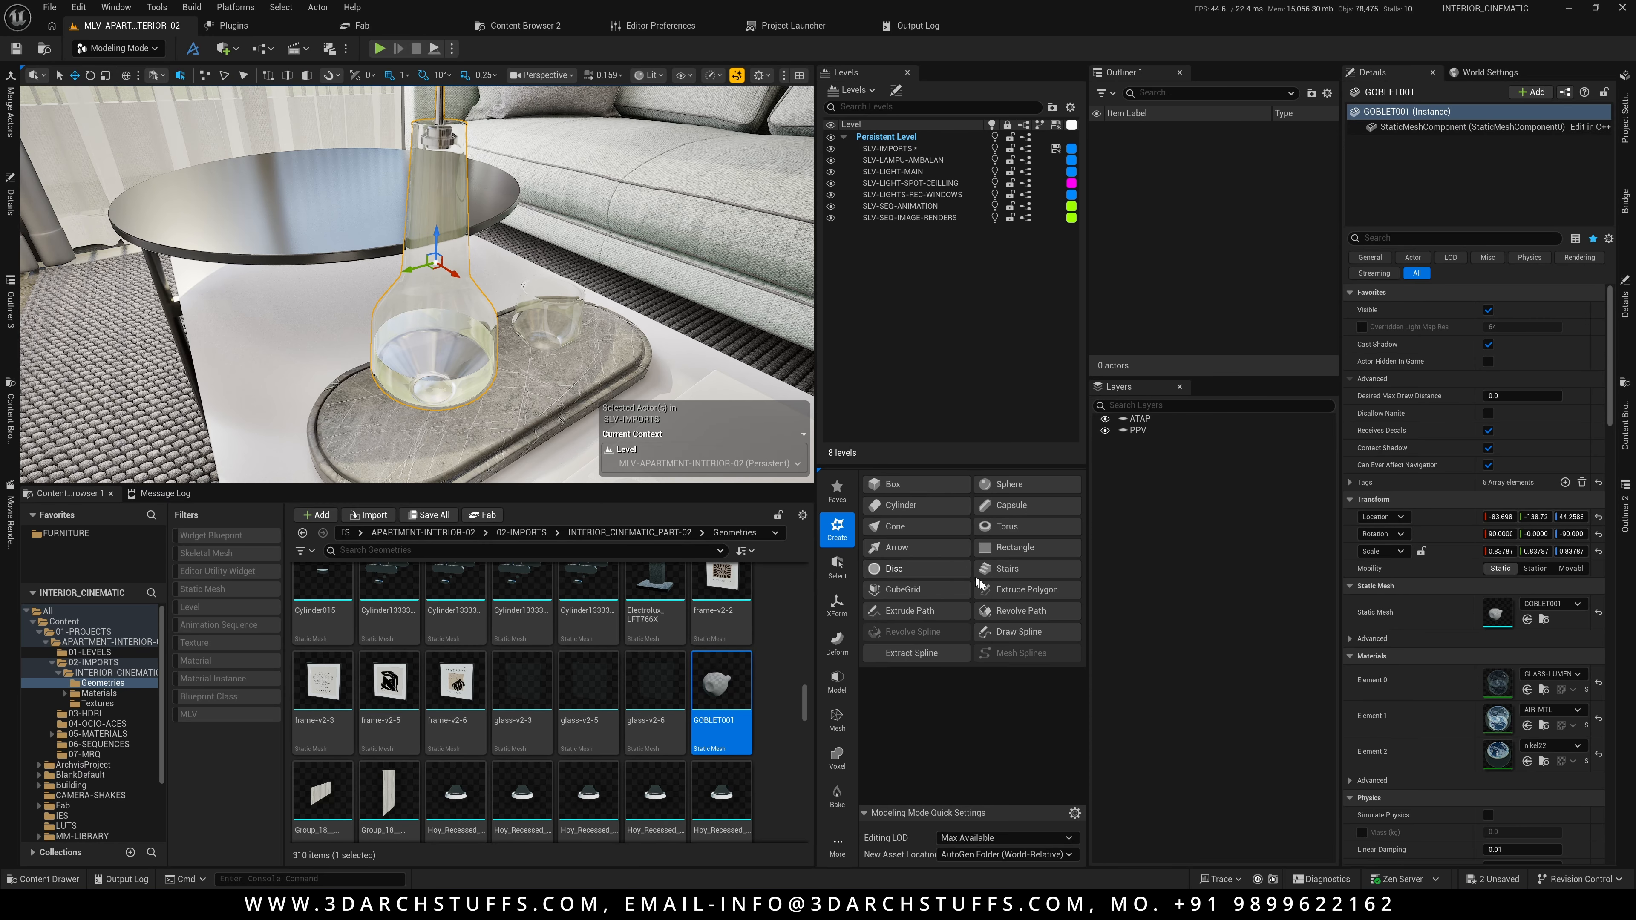
left_click(841, 496)
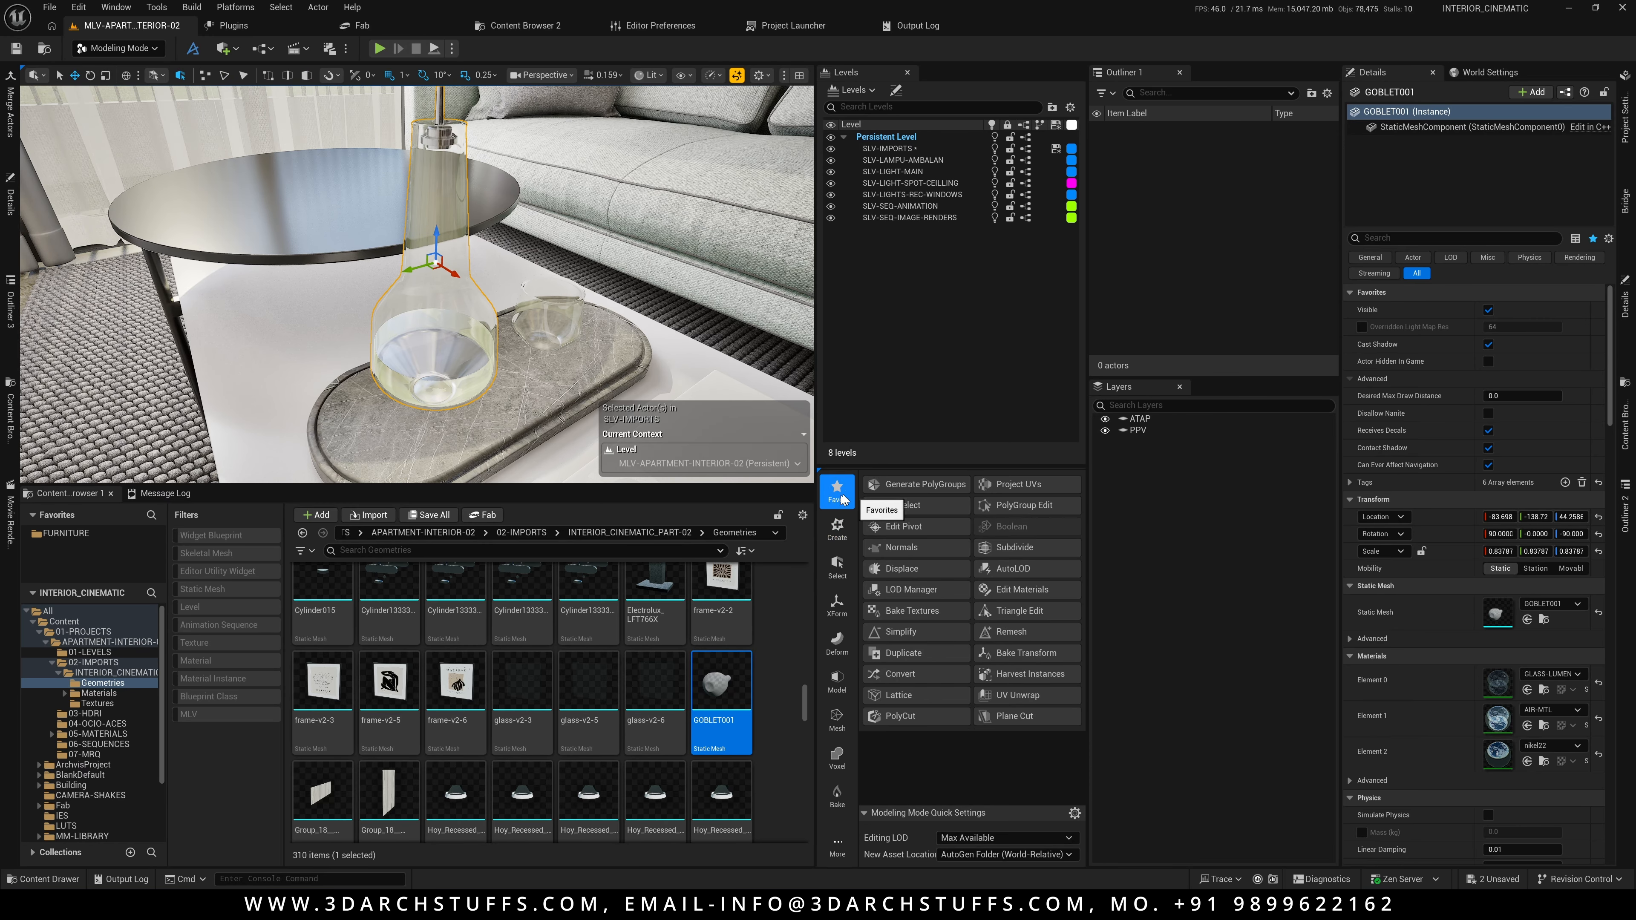
left_click(1009, 655)
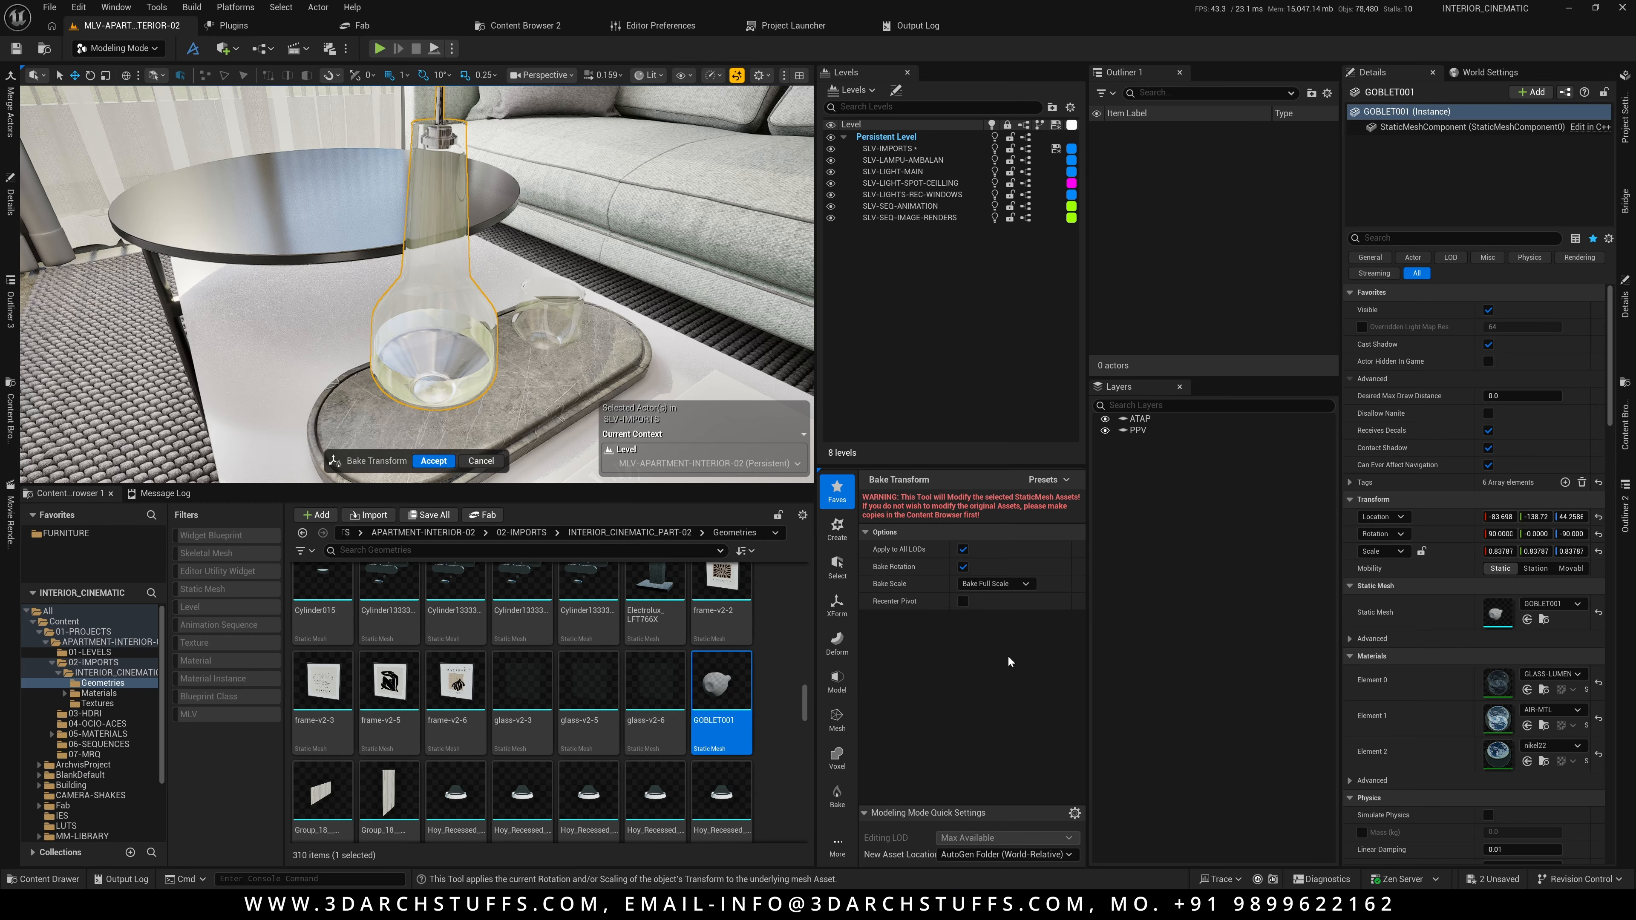
left_click(434, 462)
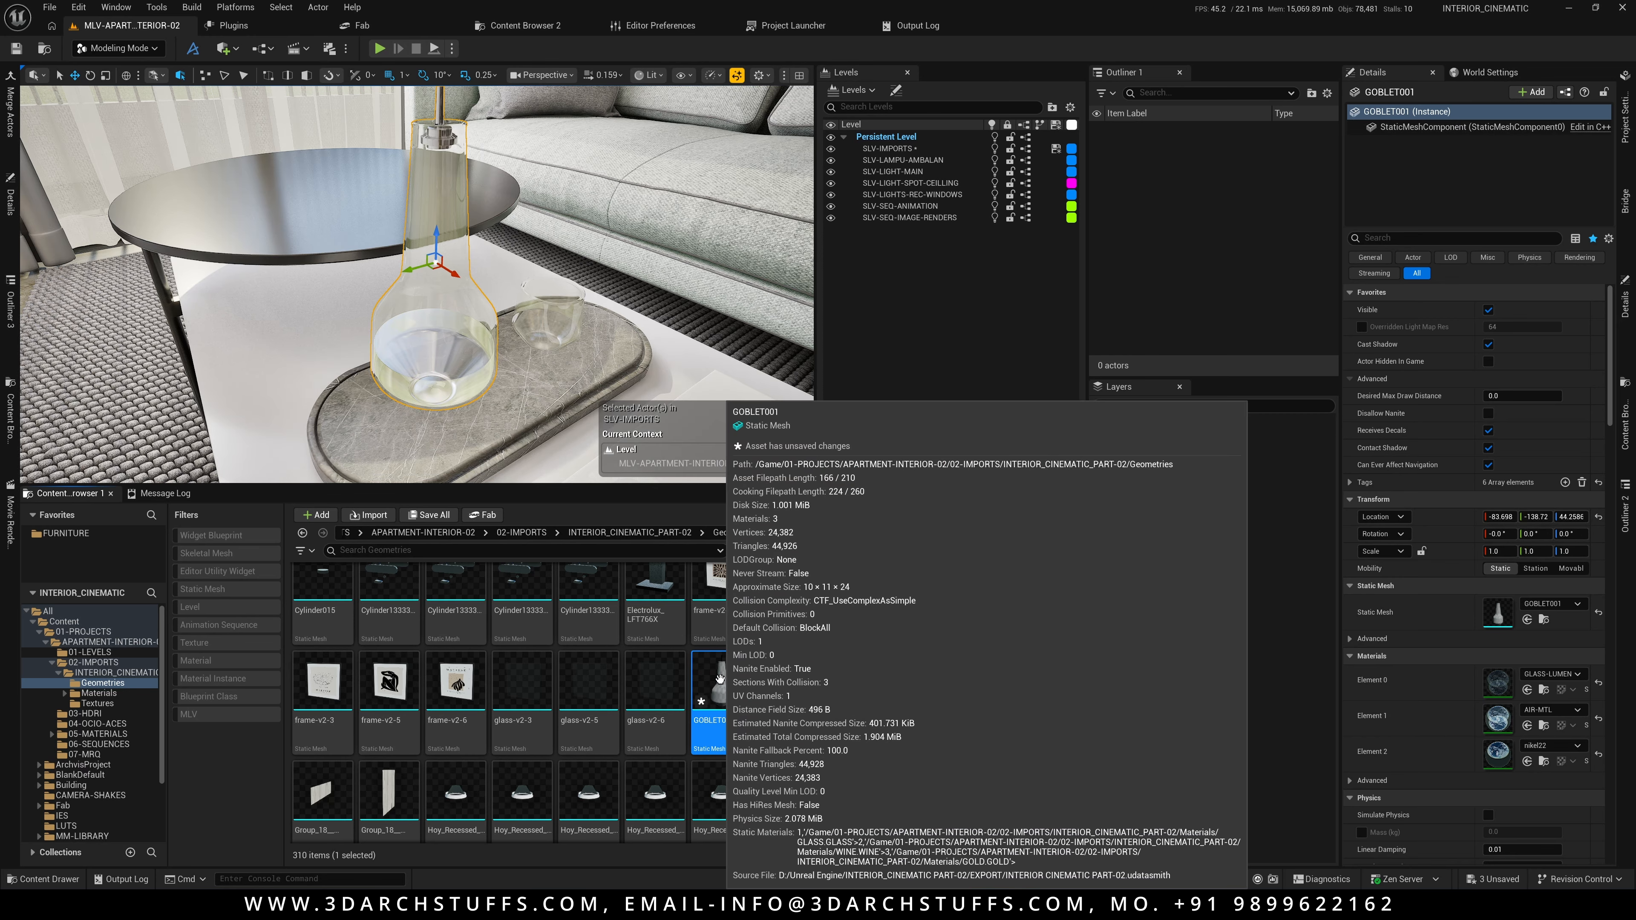
right_click_drag(459, 263, 480, 227)
key("ctrl+shift+s")
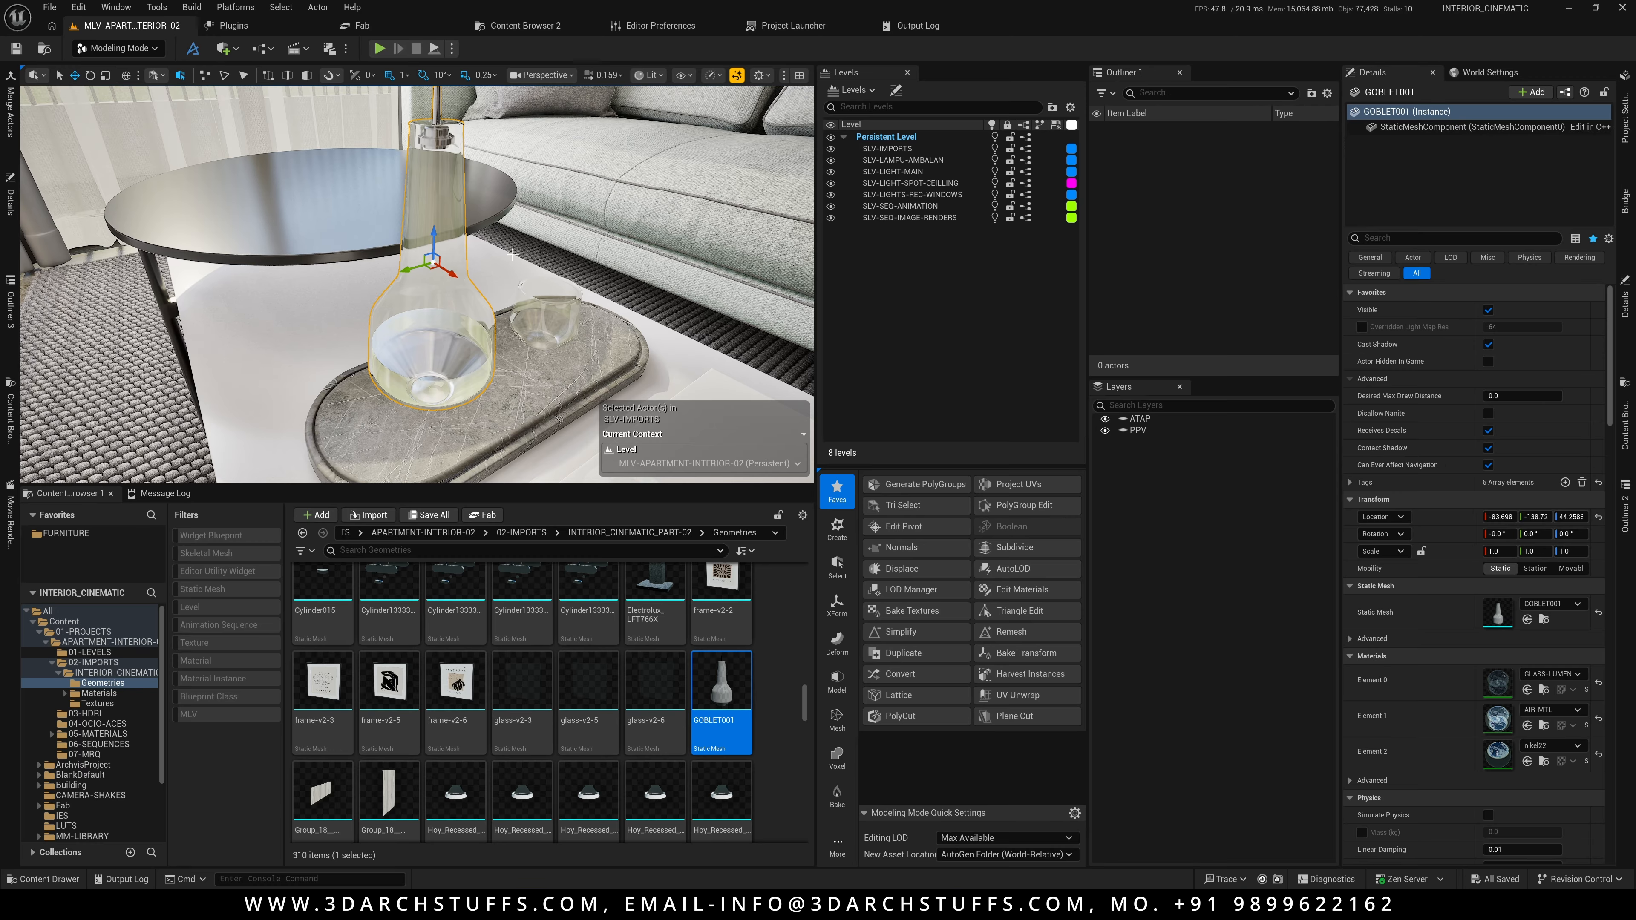
right_click_drag(520, 271, 520, 264)
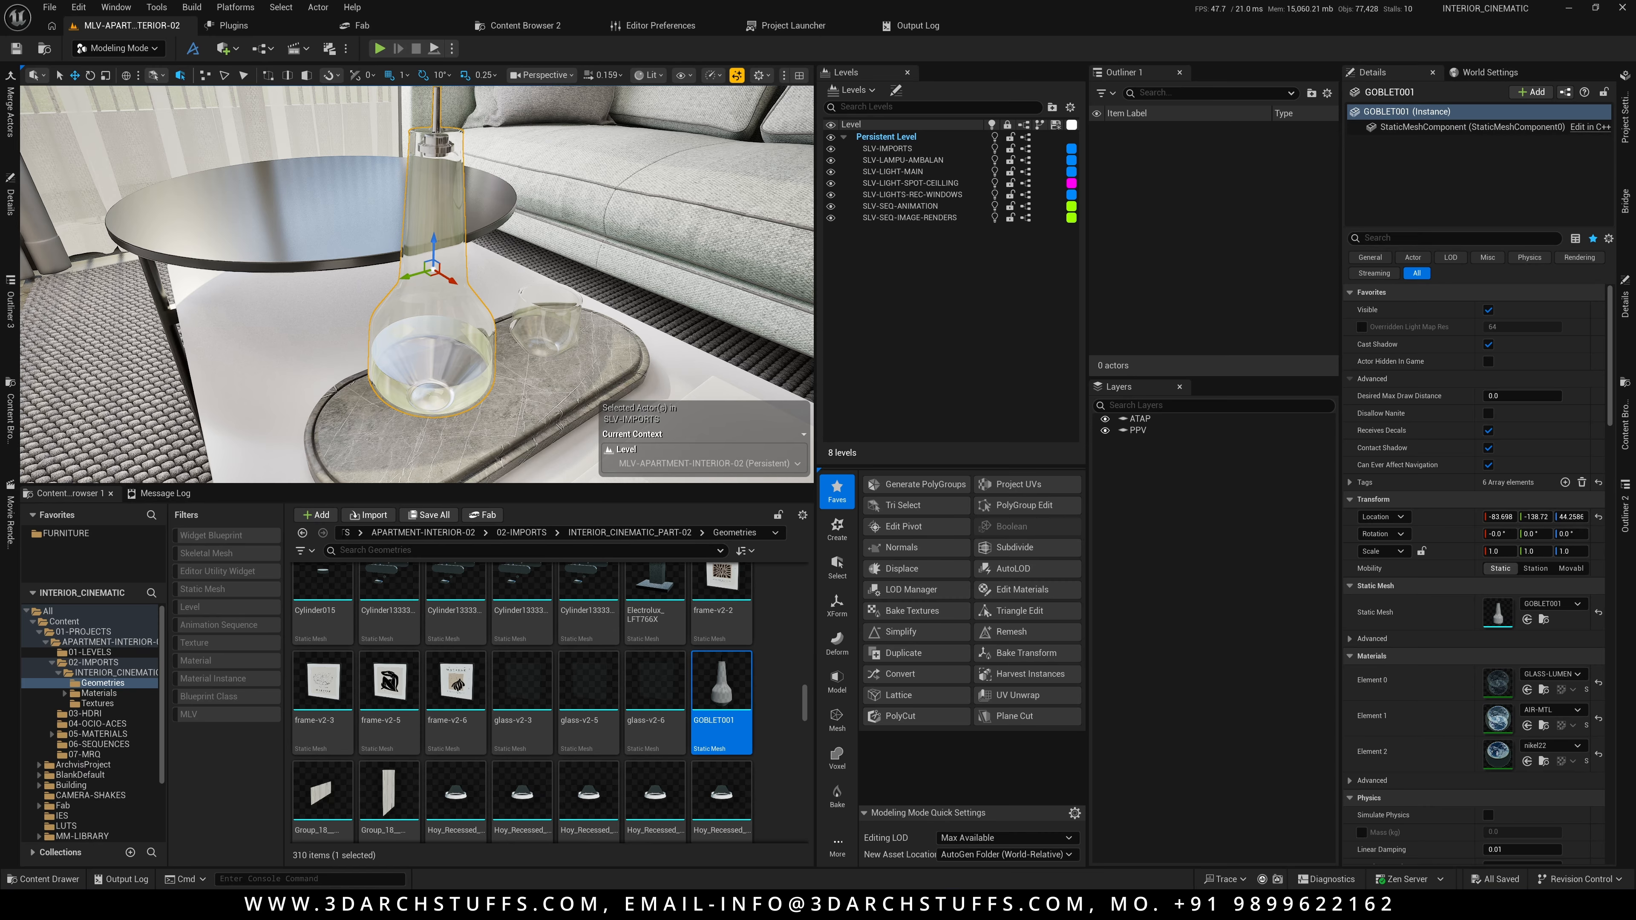
Move the pivot of the GOBLET001 carafe to the bottom of its bounding box with Edit Pivot in Modeling Mode
right_click_drag(521, 277, 521, 268)
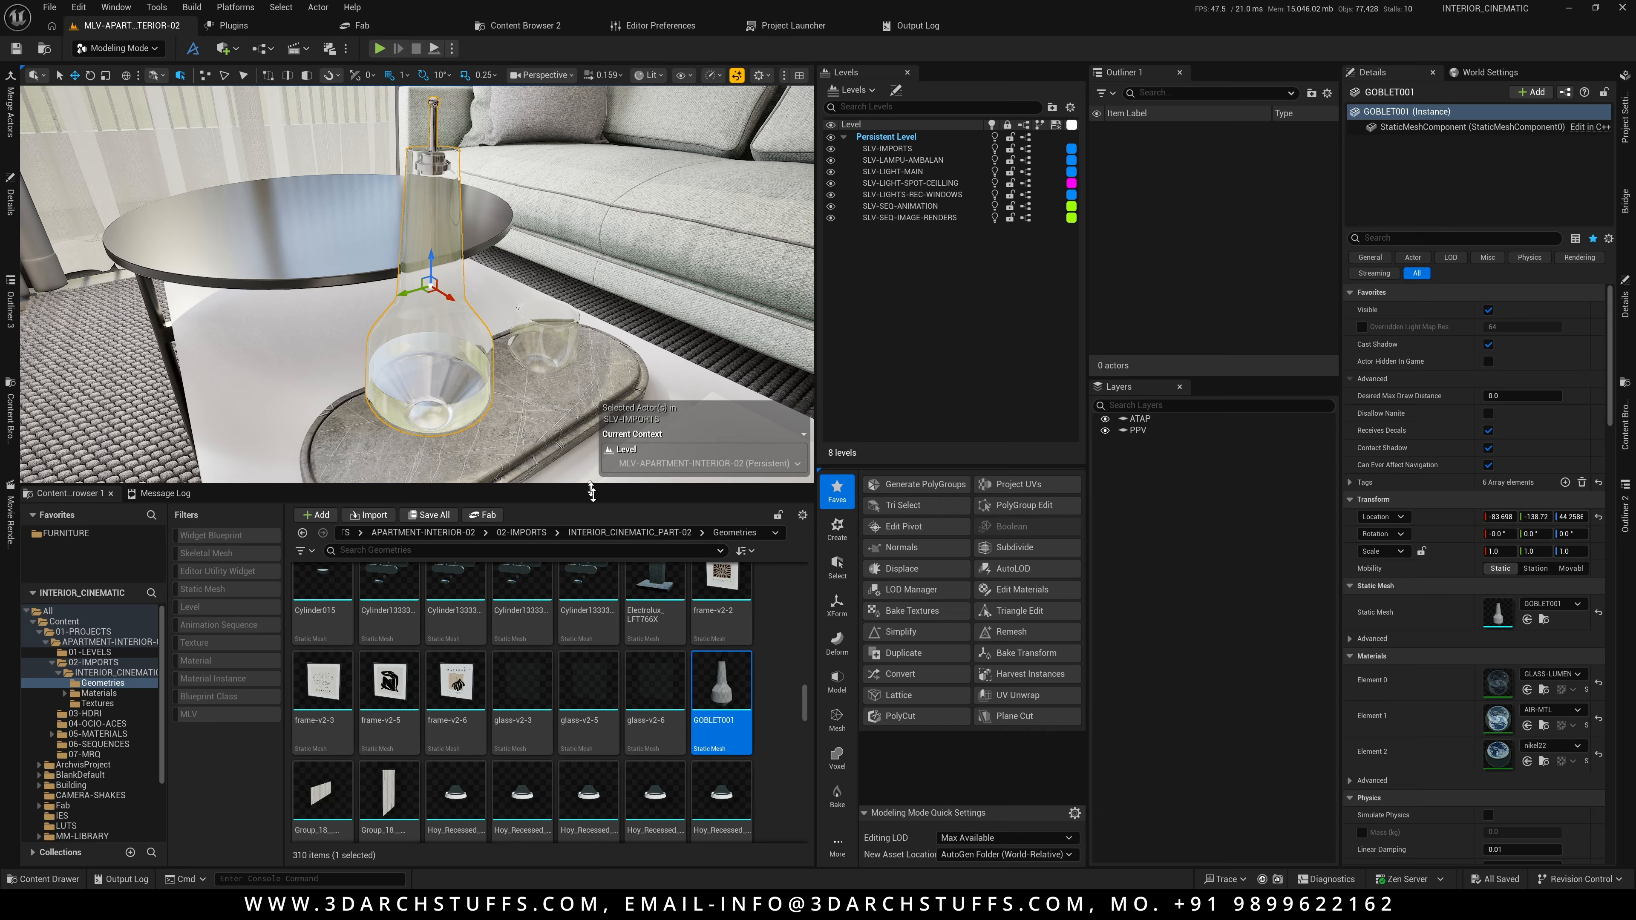
mouse_move(720, 665)
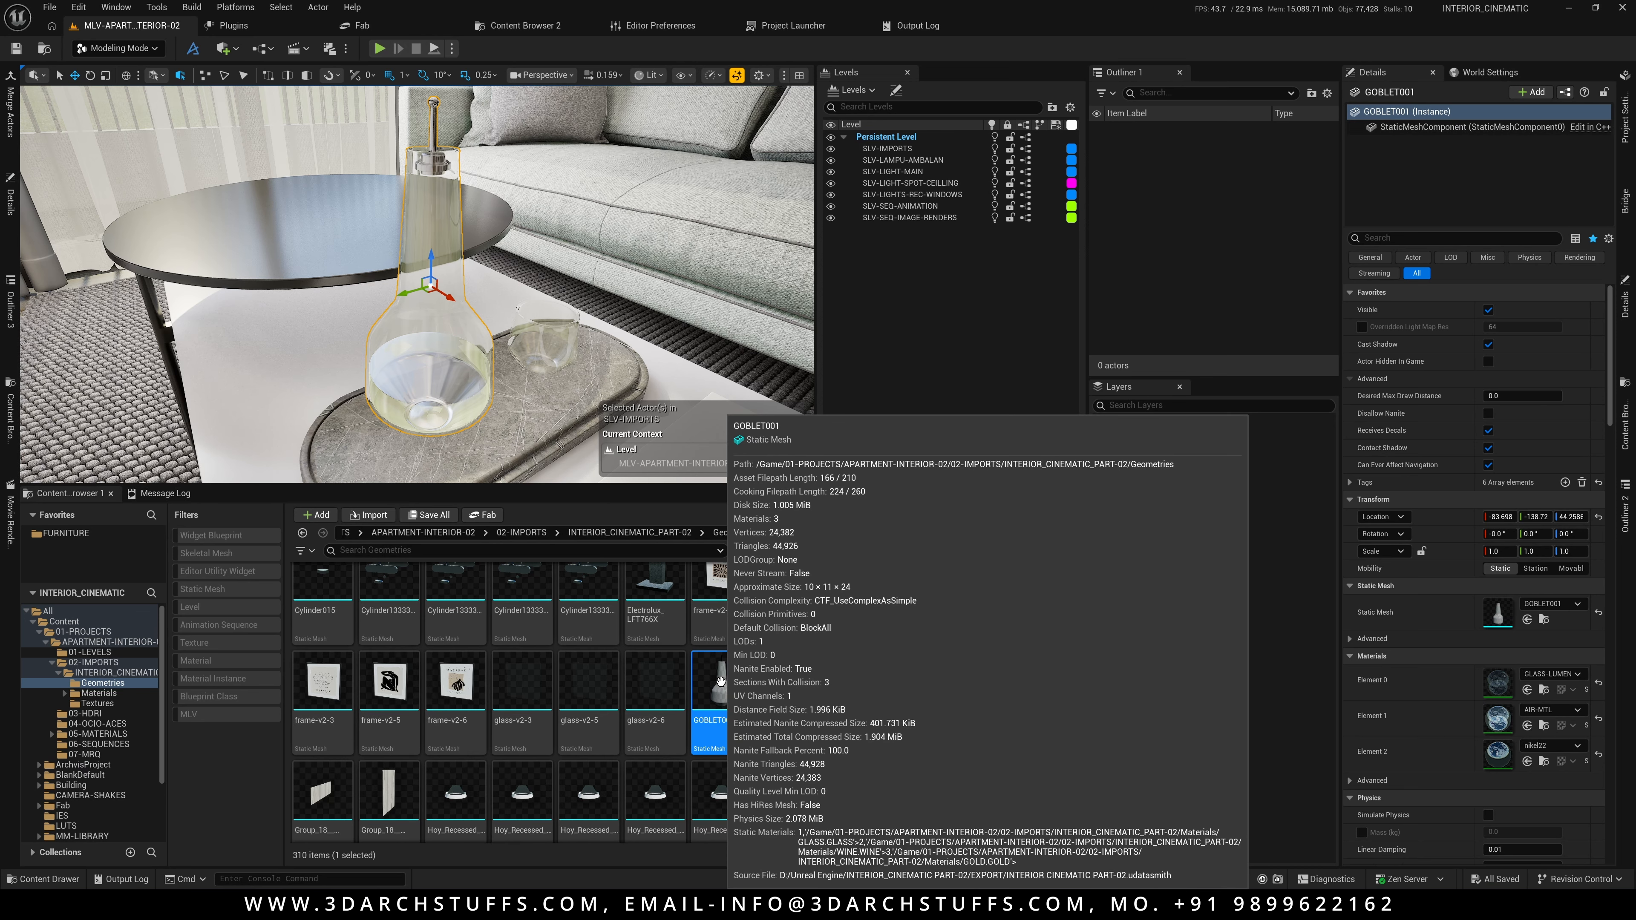
right_click_drag(475, 402, 468, 375)
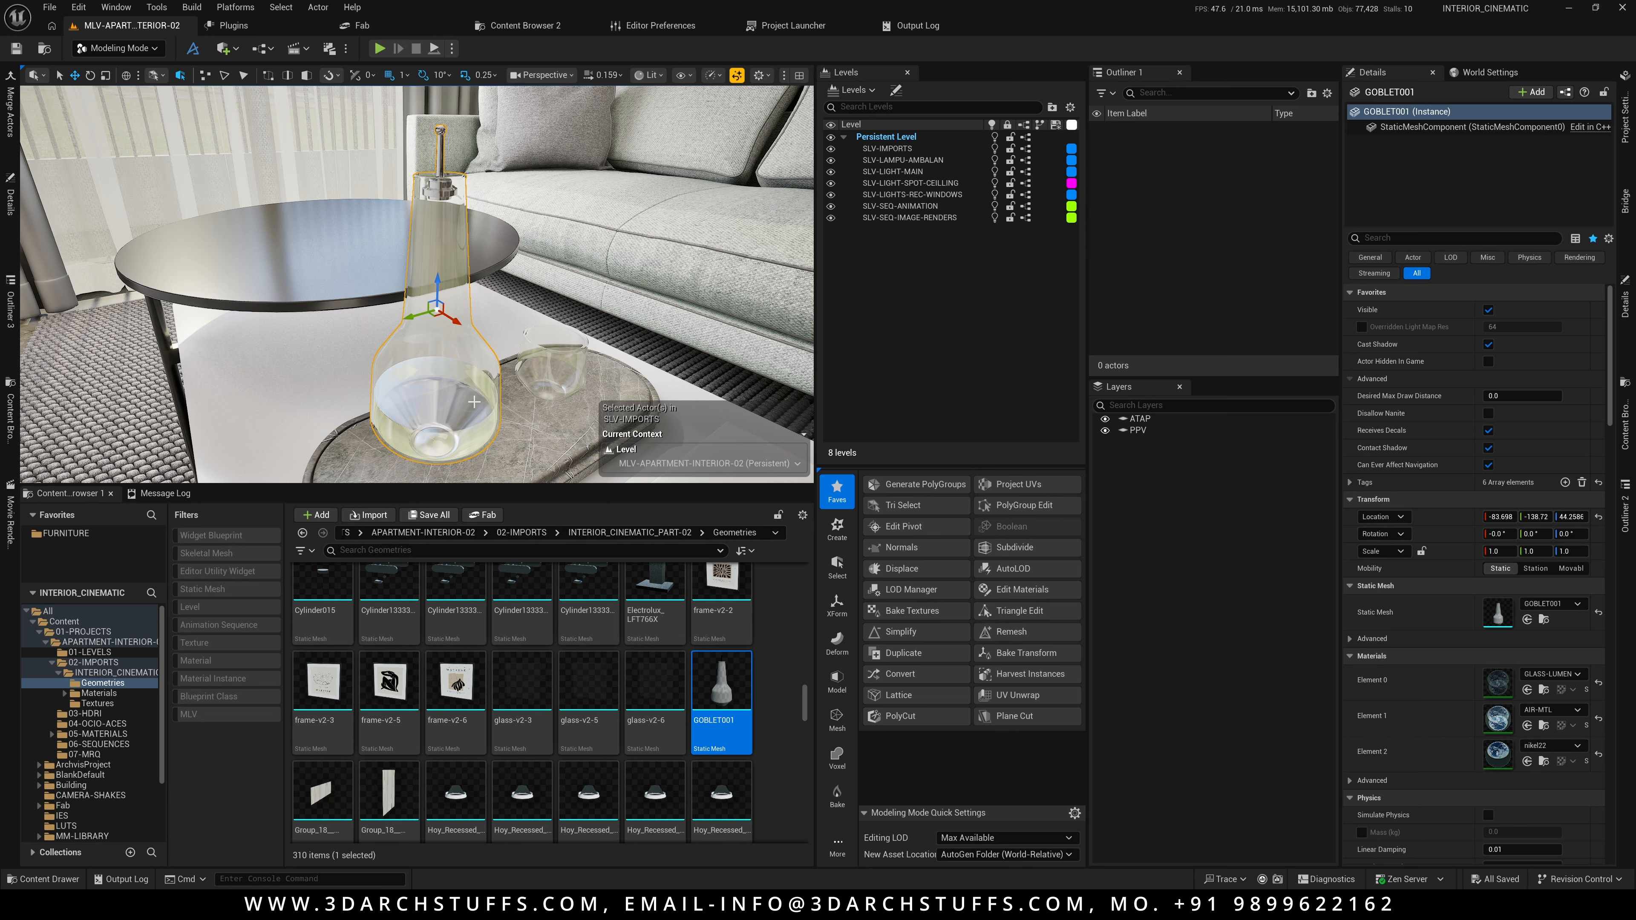
mouse_move(484, 336)
left_mouse_down("alt")
mouse_move(548, 348)
mouse_move(464, 335)
left_mouse_up("alt")
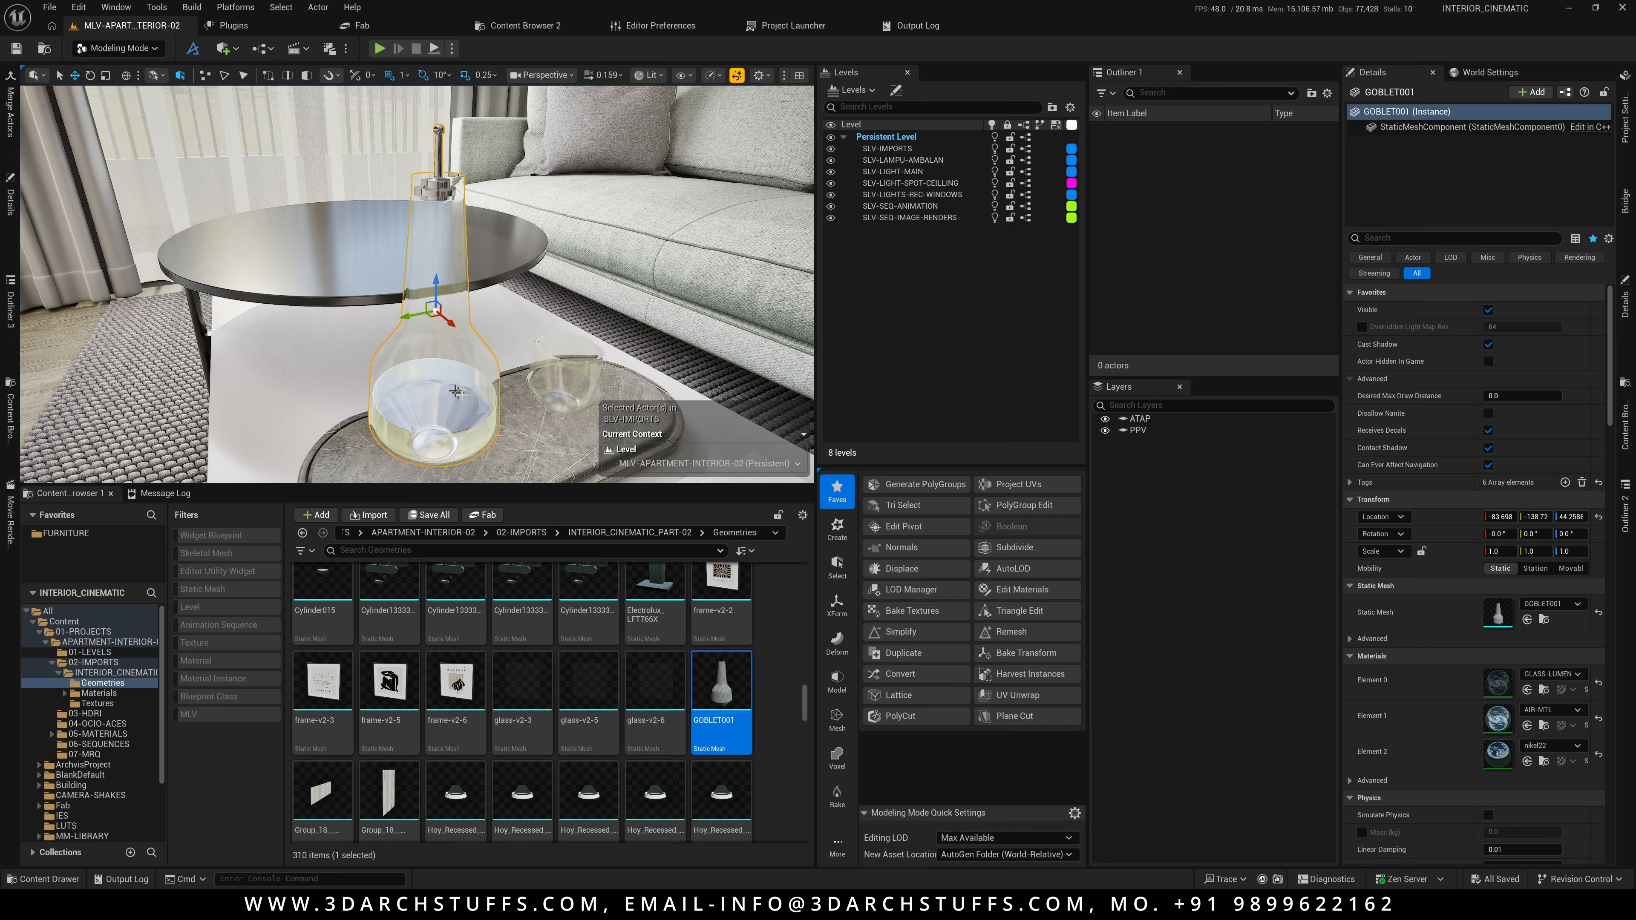
mouse_move(741, 702)
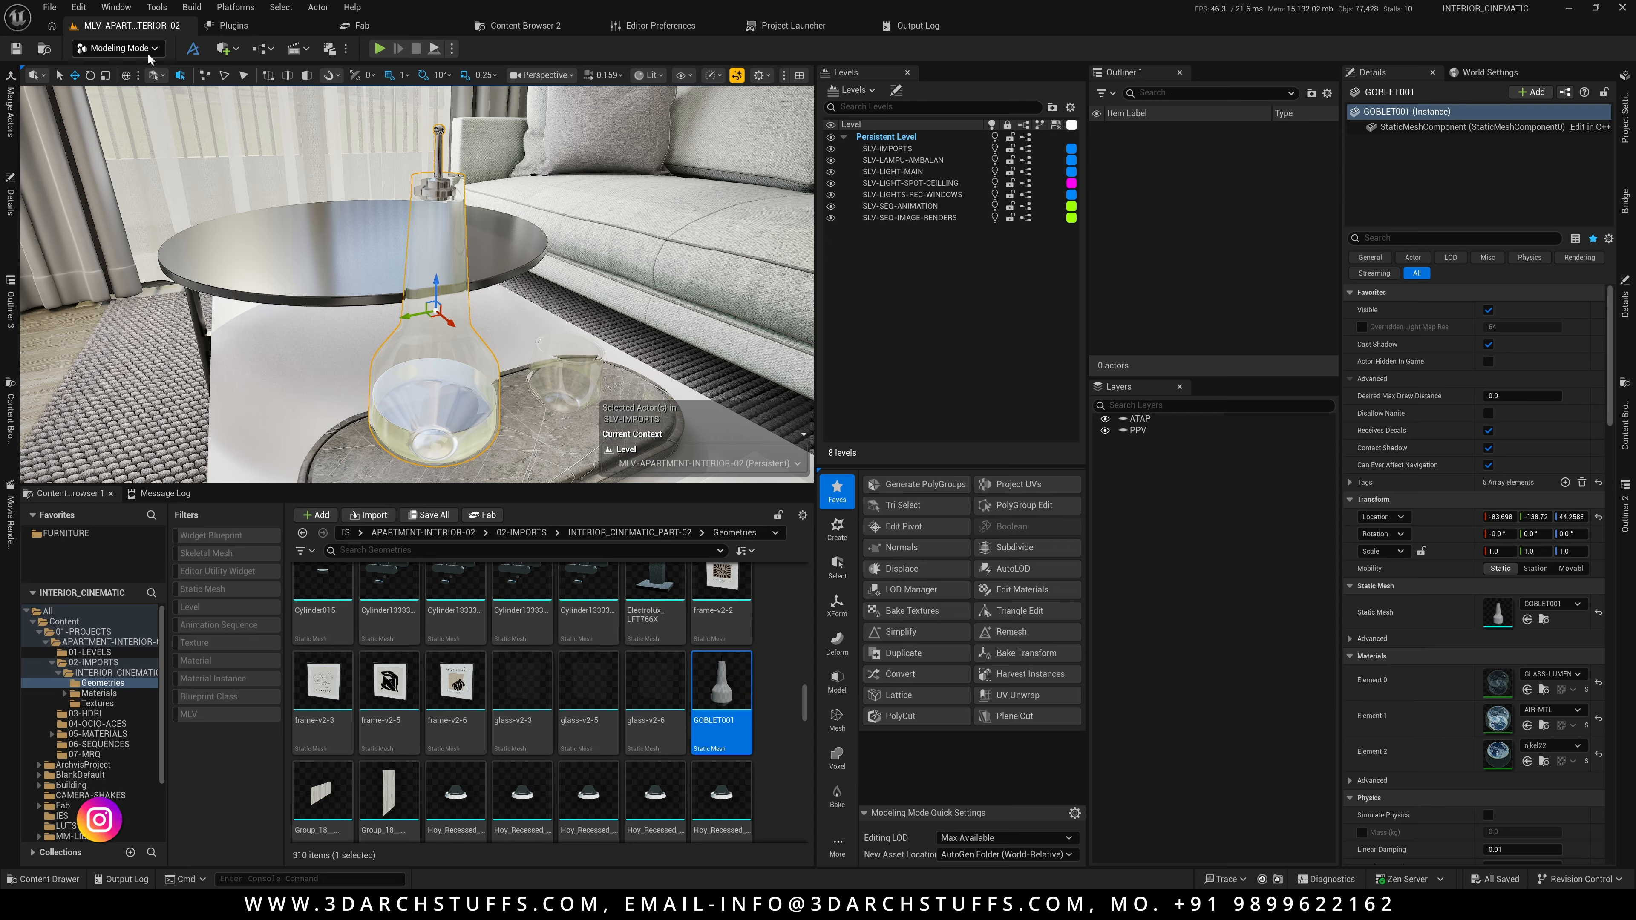
left_click(119, 47)
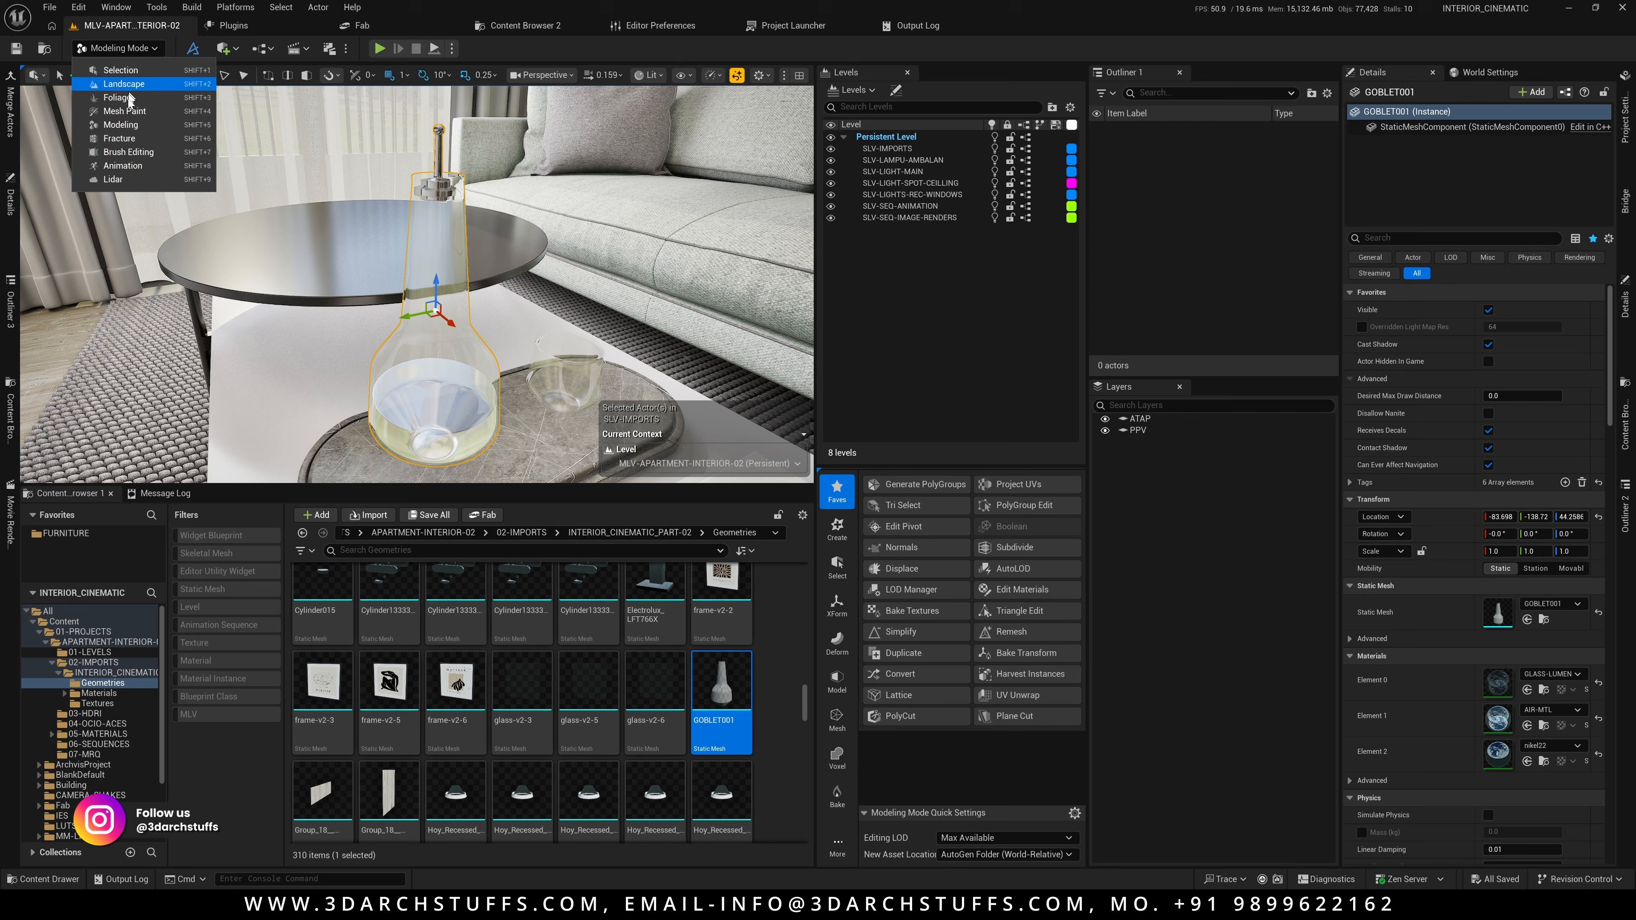
left_click(121, 124)
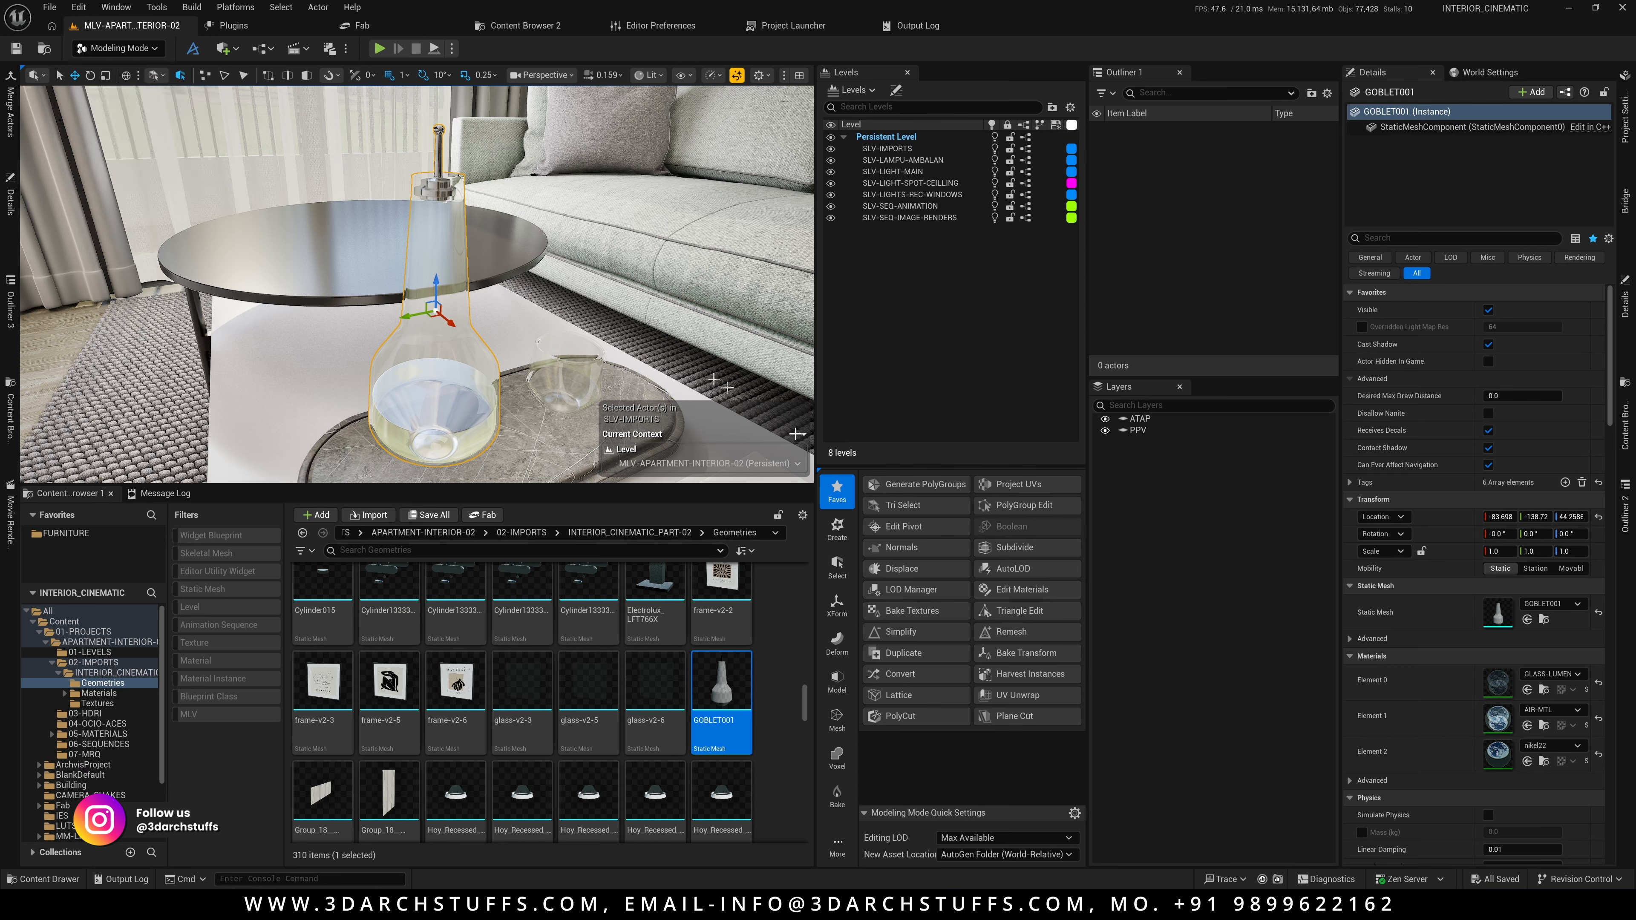
left_click(917, 527)
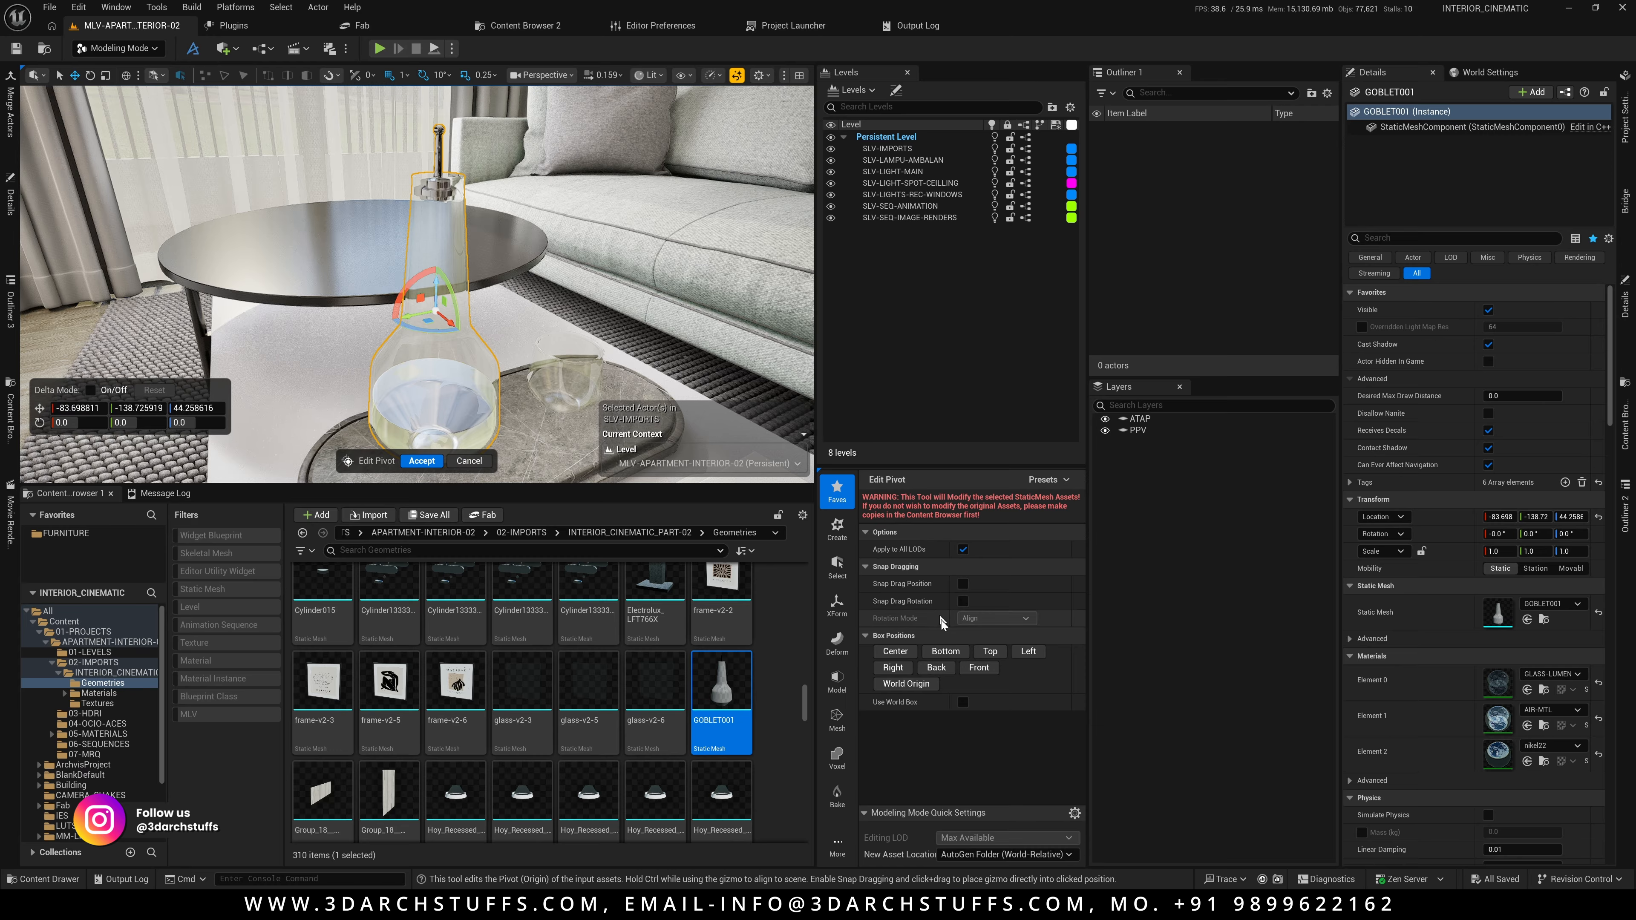
left_click(945, 651)
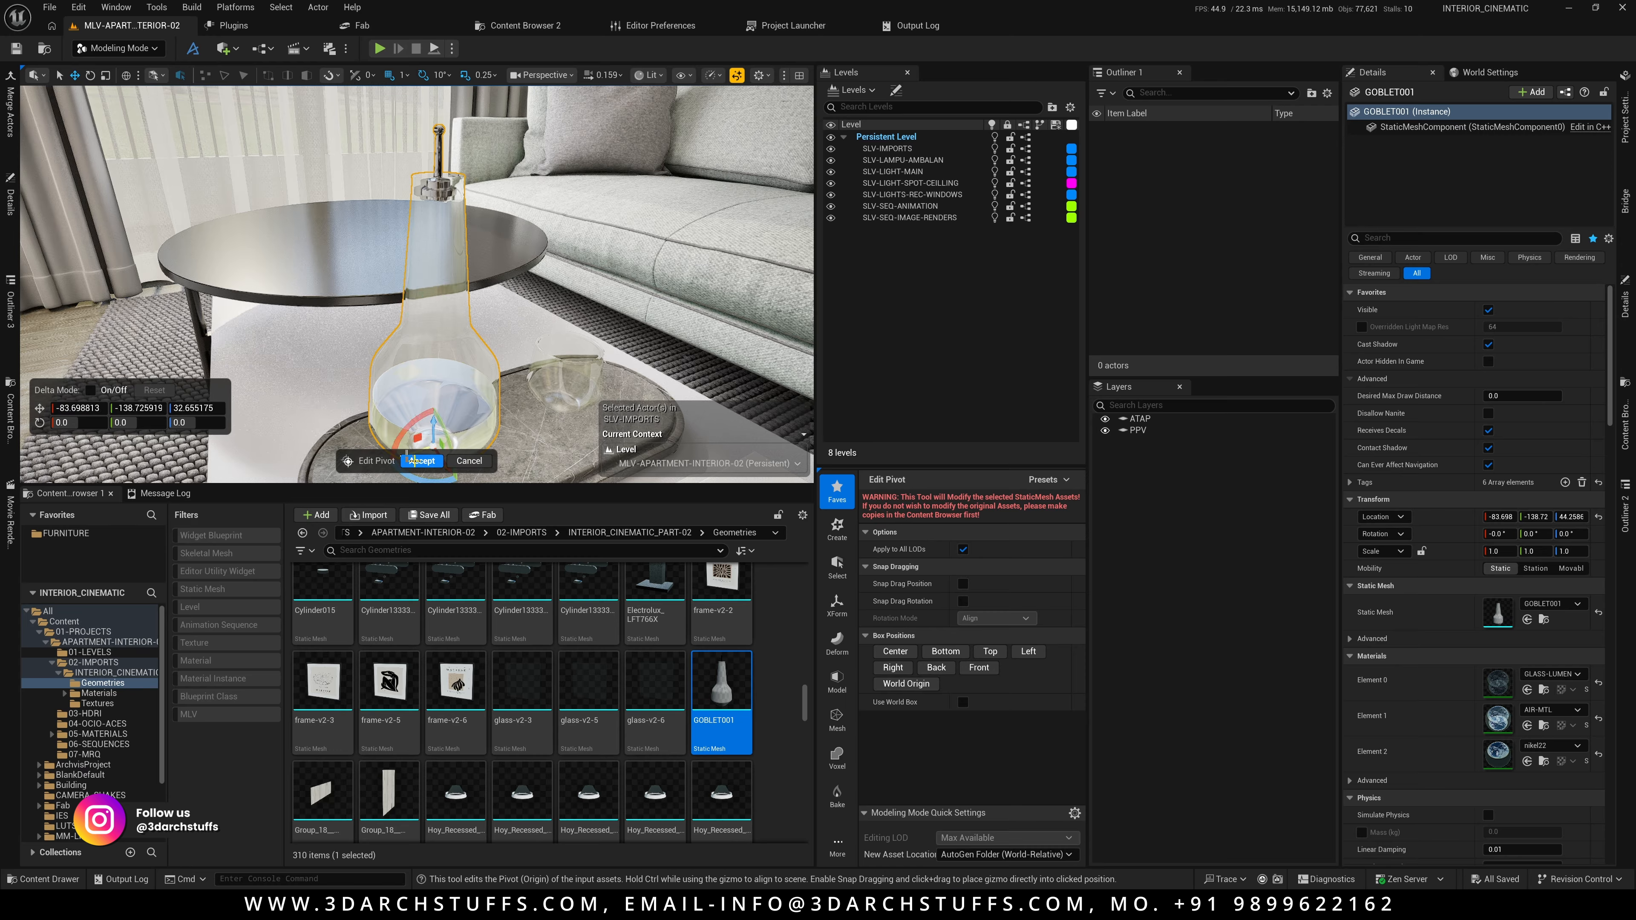
left_click(418, 460)
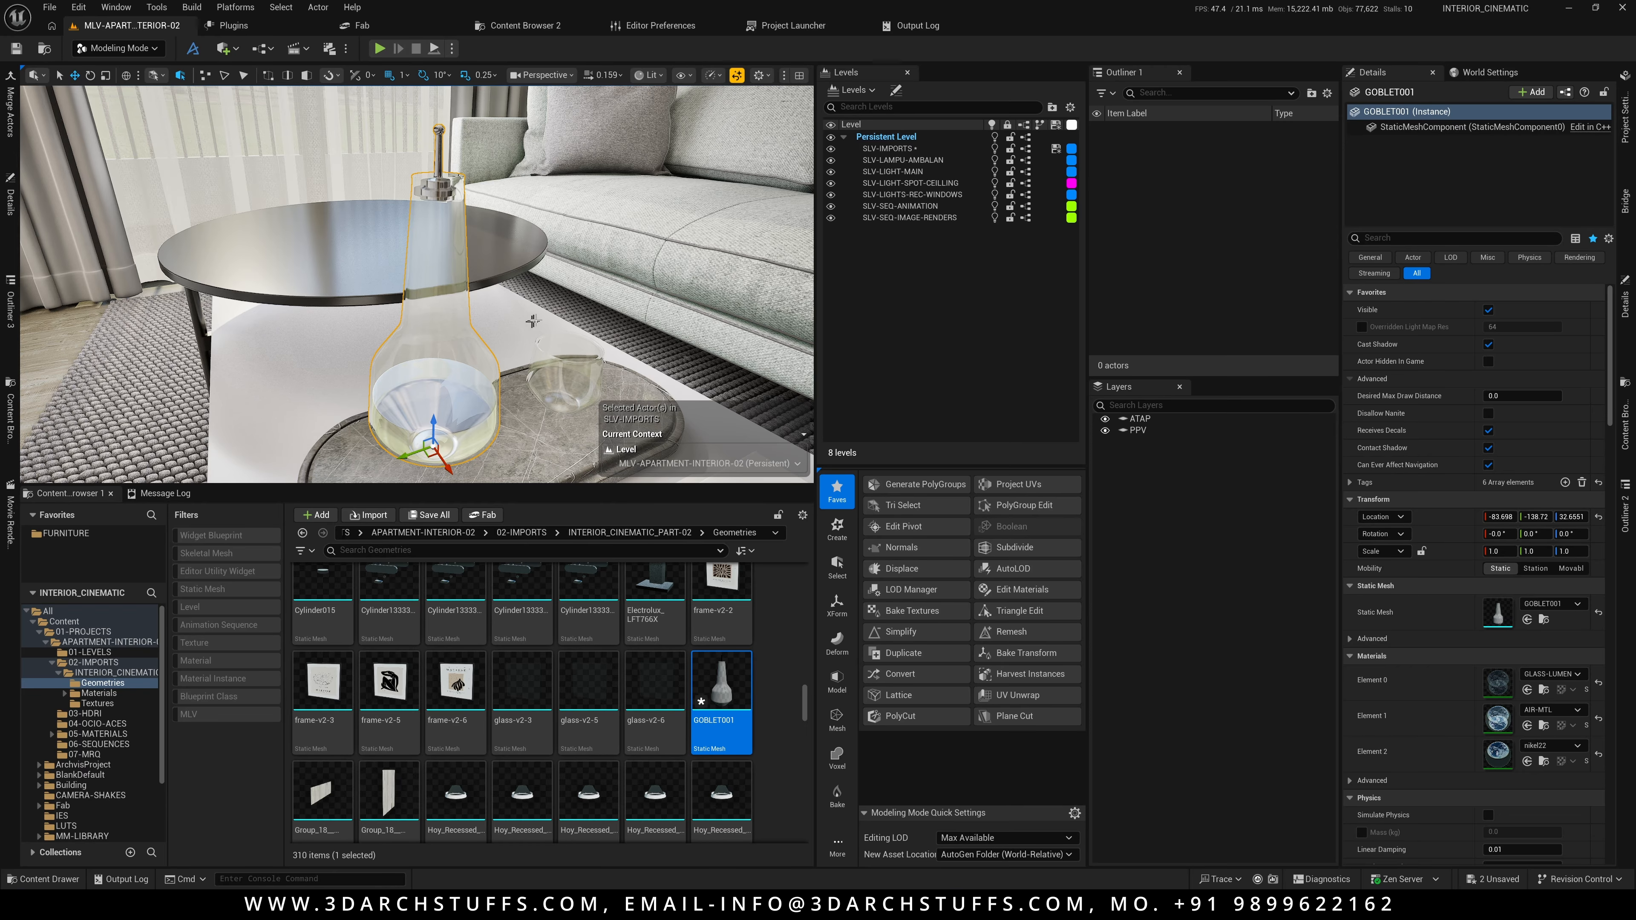
Select the dining table in the dining area and locate its mesh SM-Table-Dinning in the PROPS/FURNITURE folder
right_click_drag(551, 323, 552, 323)
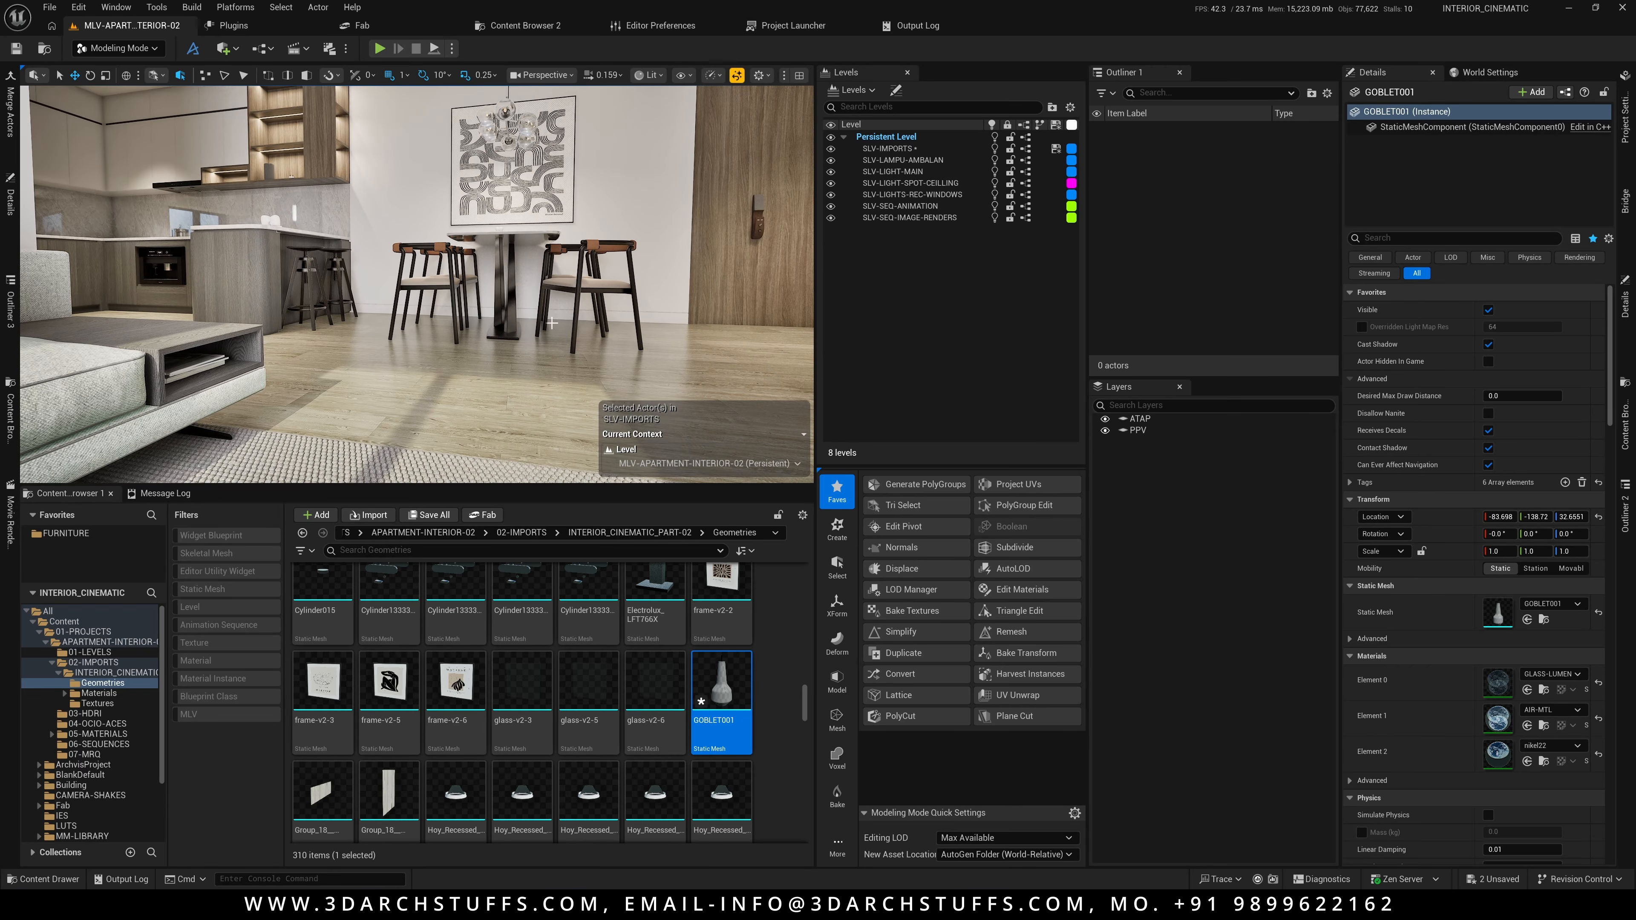
left_click(500, 313)
key("f")
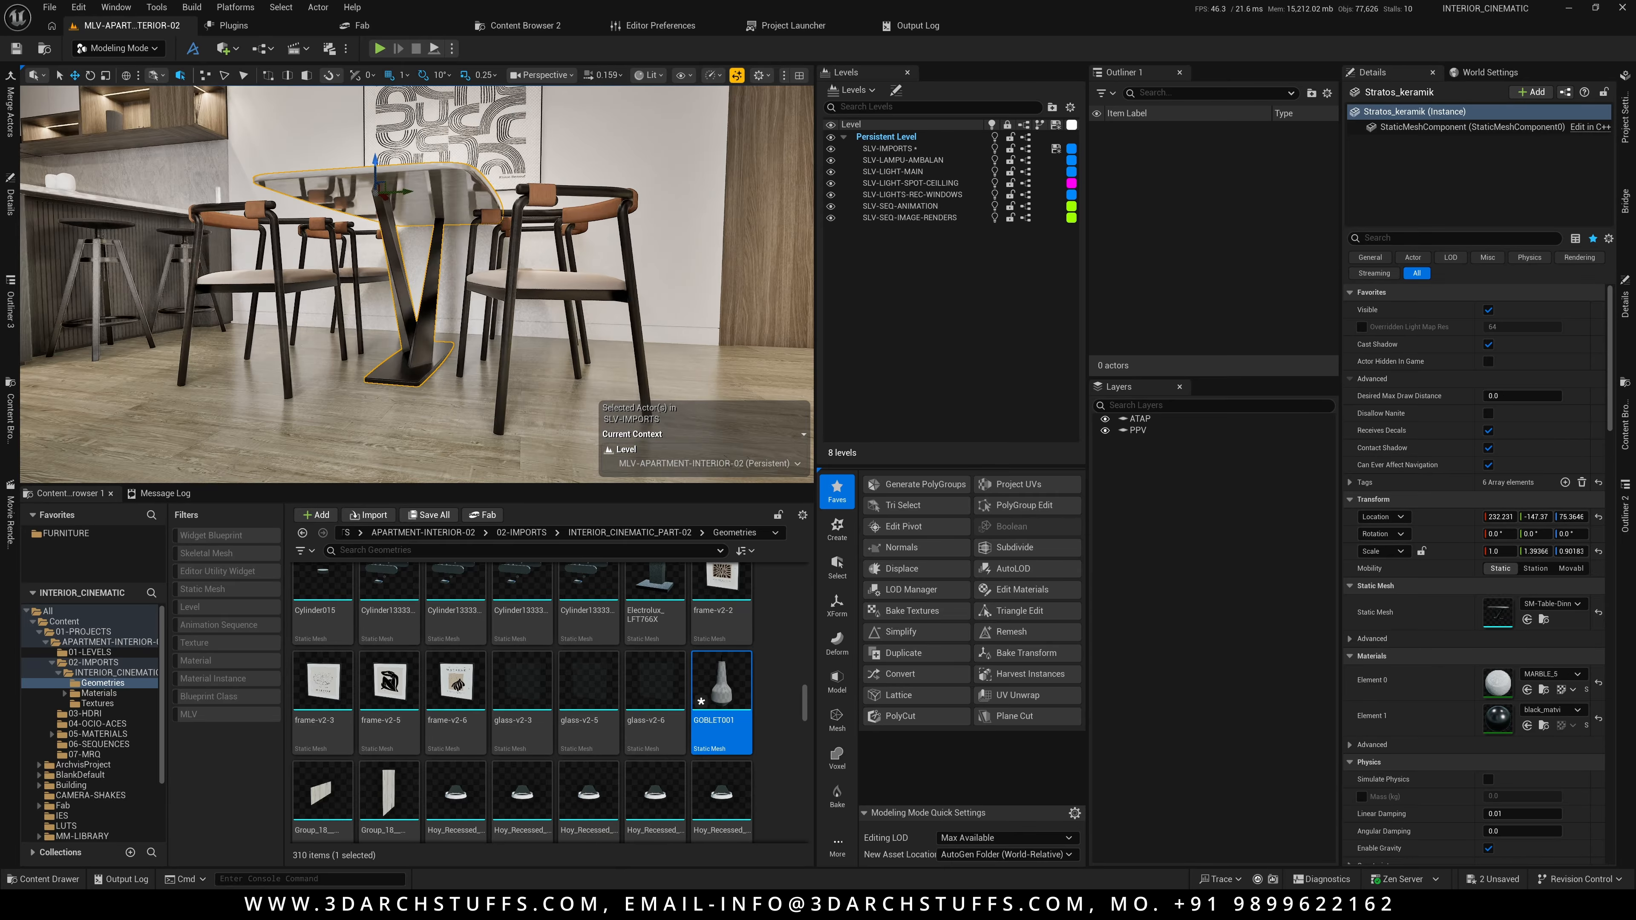
left_click_drag(492, 303, 515, 380, "alt")
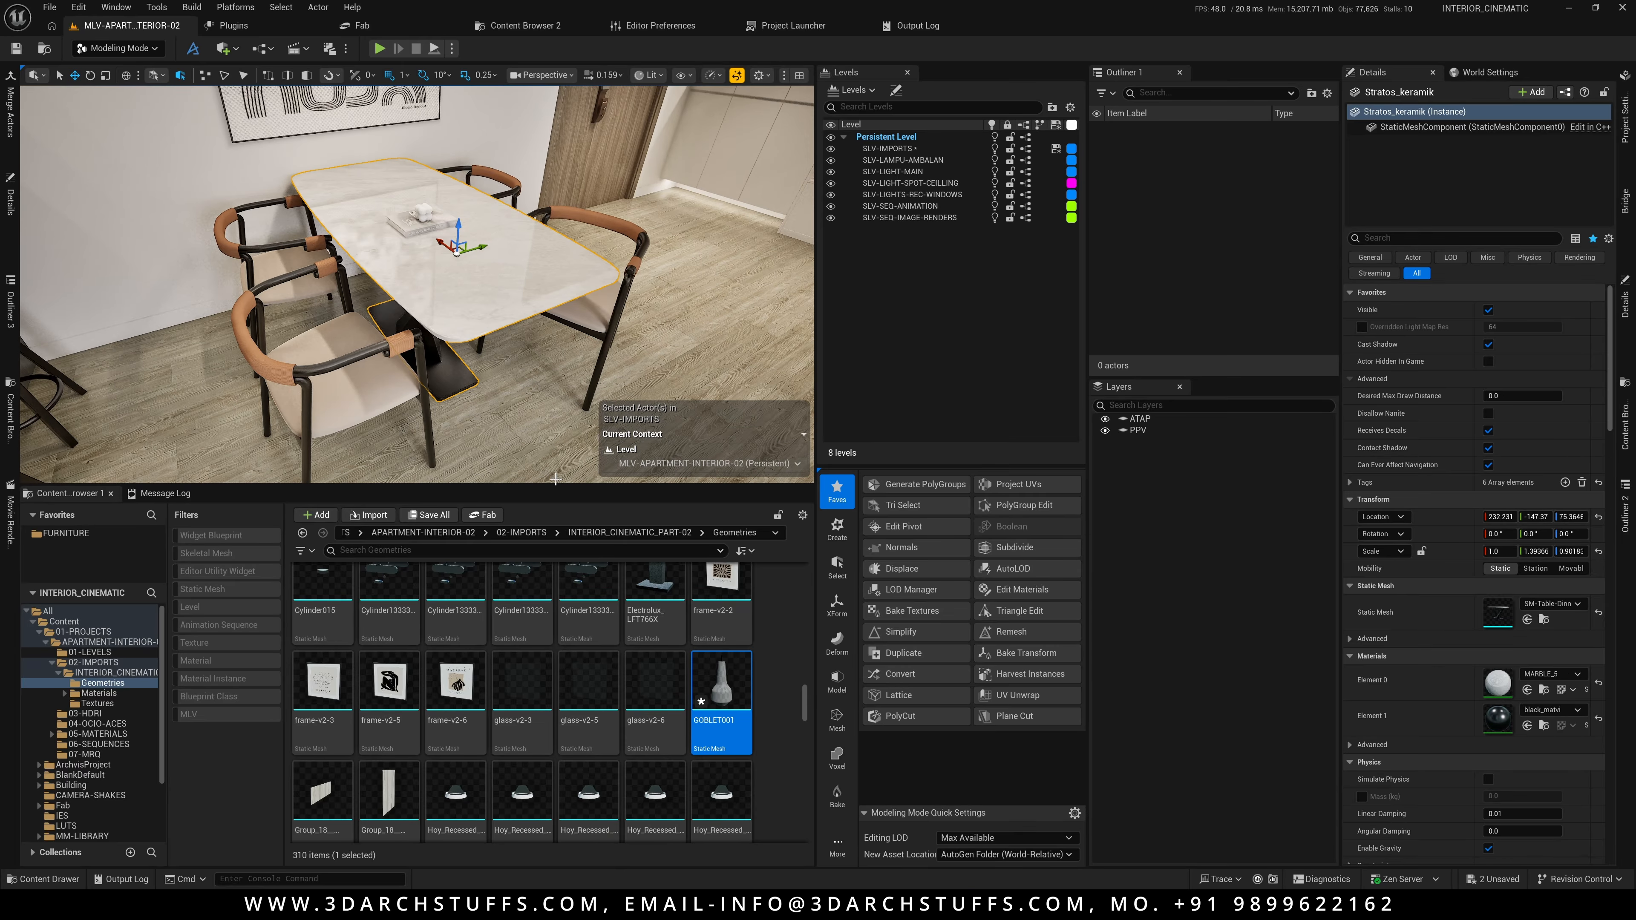
key("ctrl+b")
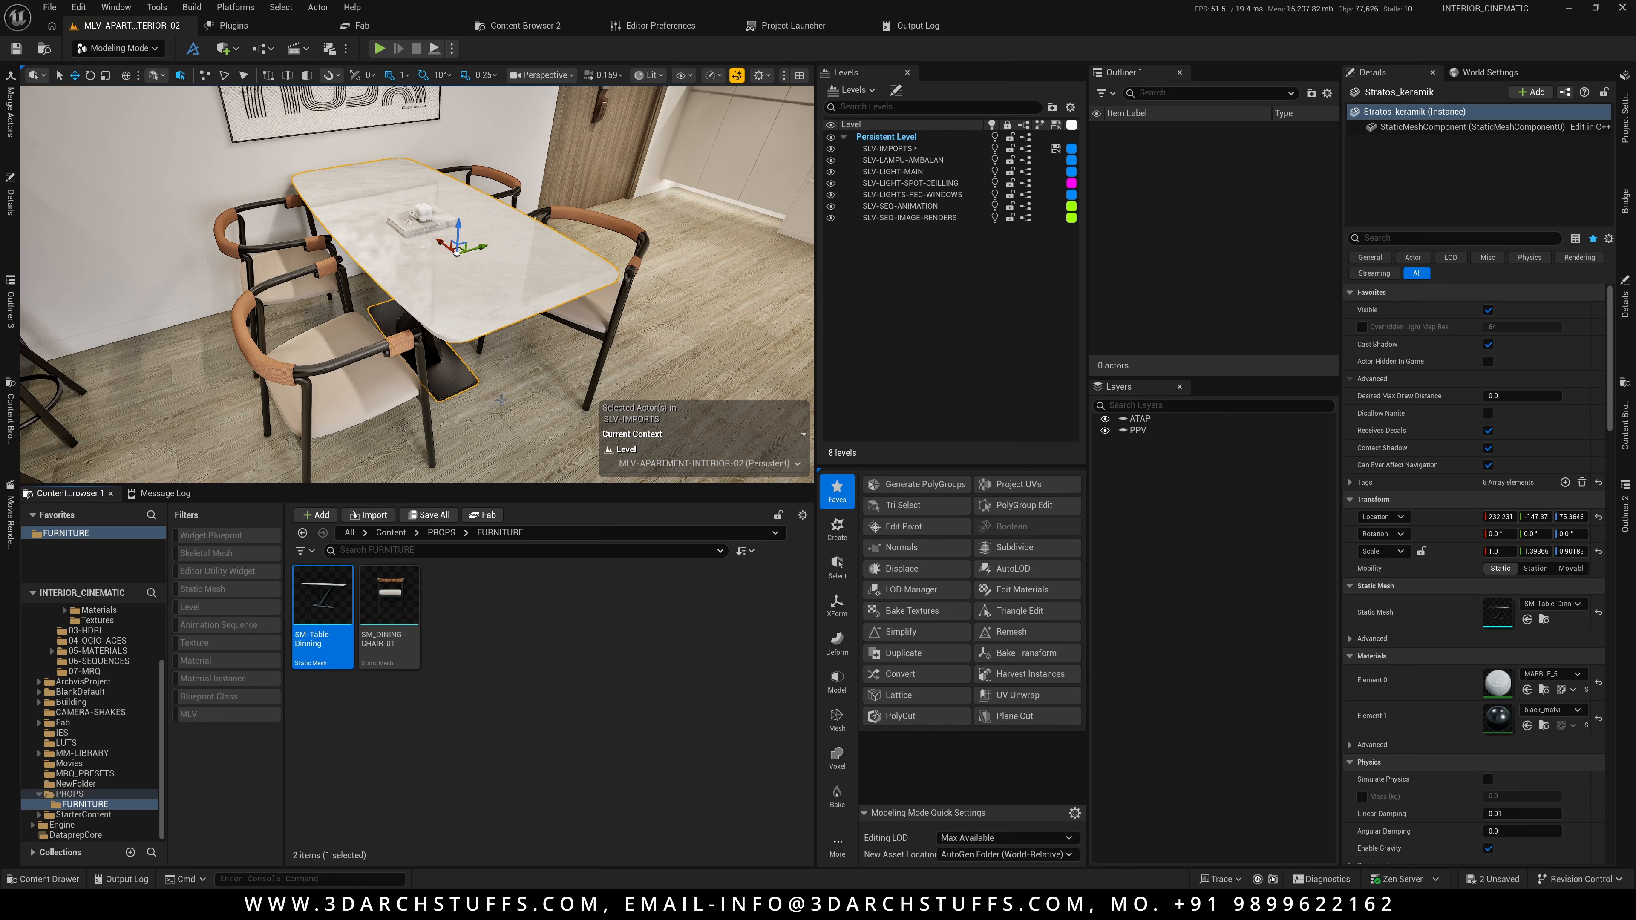
Inspect the Nanite options of the SM-Table-Dinning mesh asset
left_click_drag(501, 400, 522, 387, "alt")
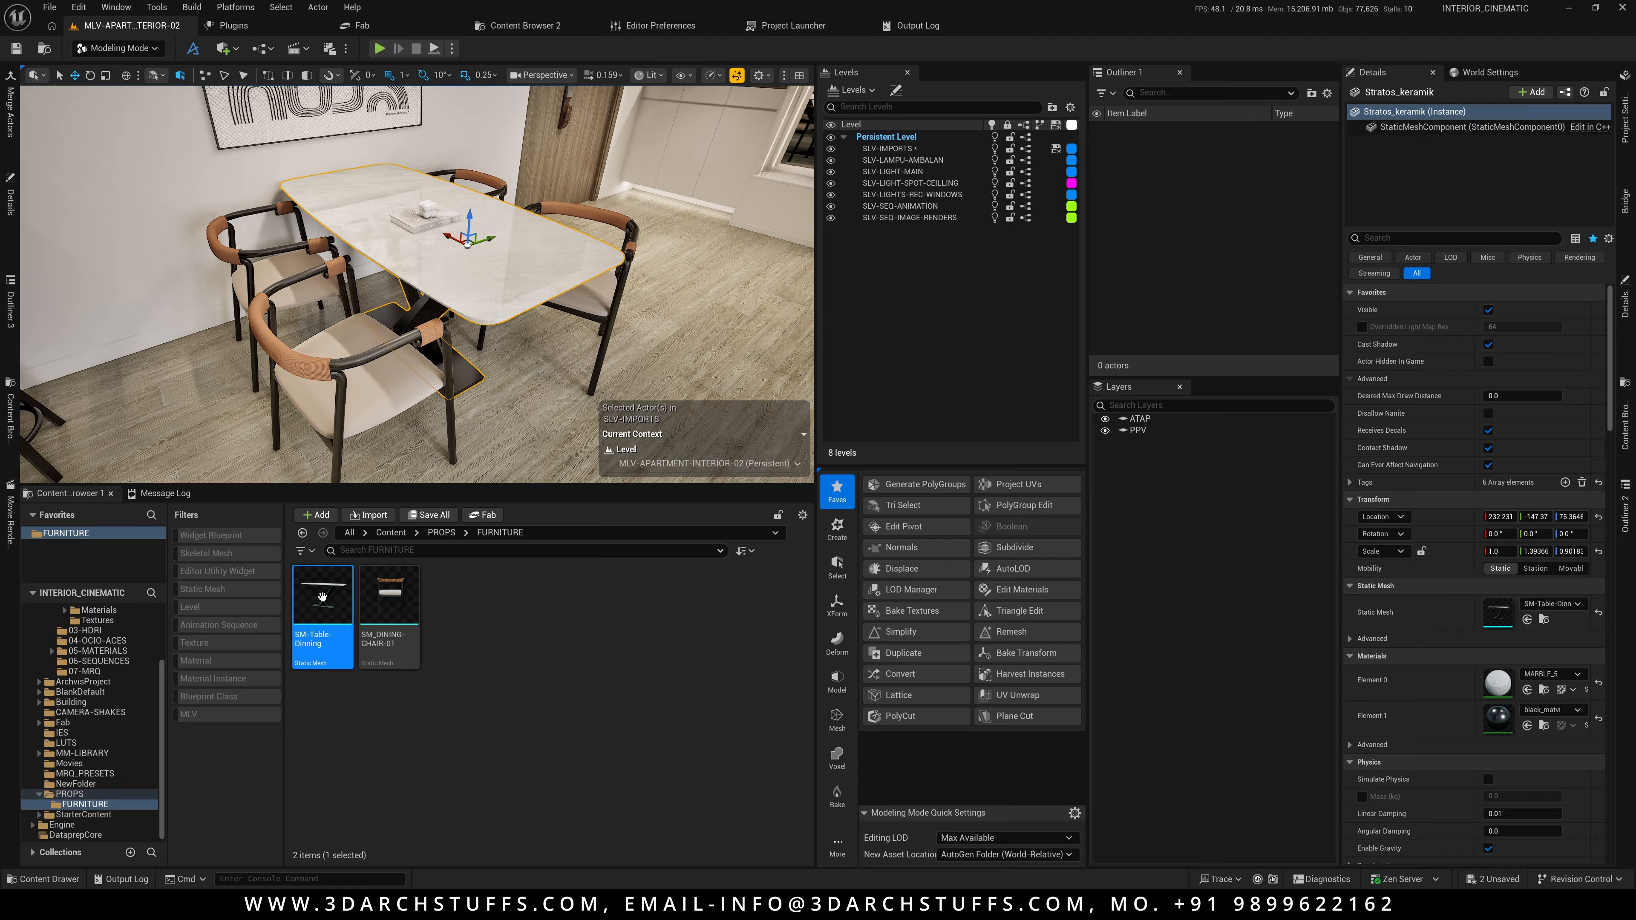
mouse_move(319, 598)
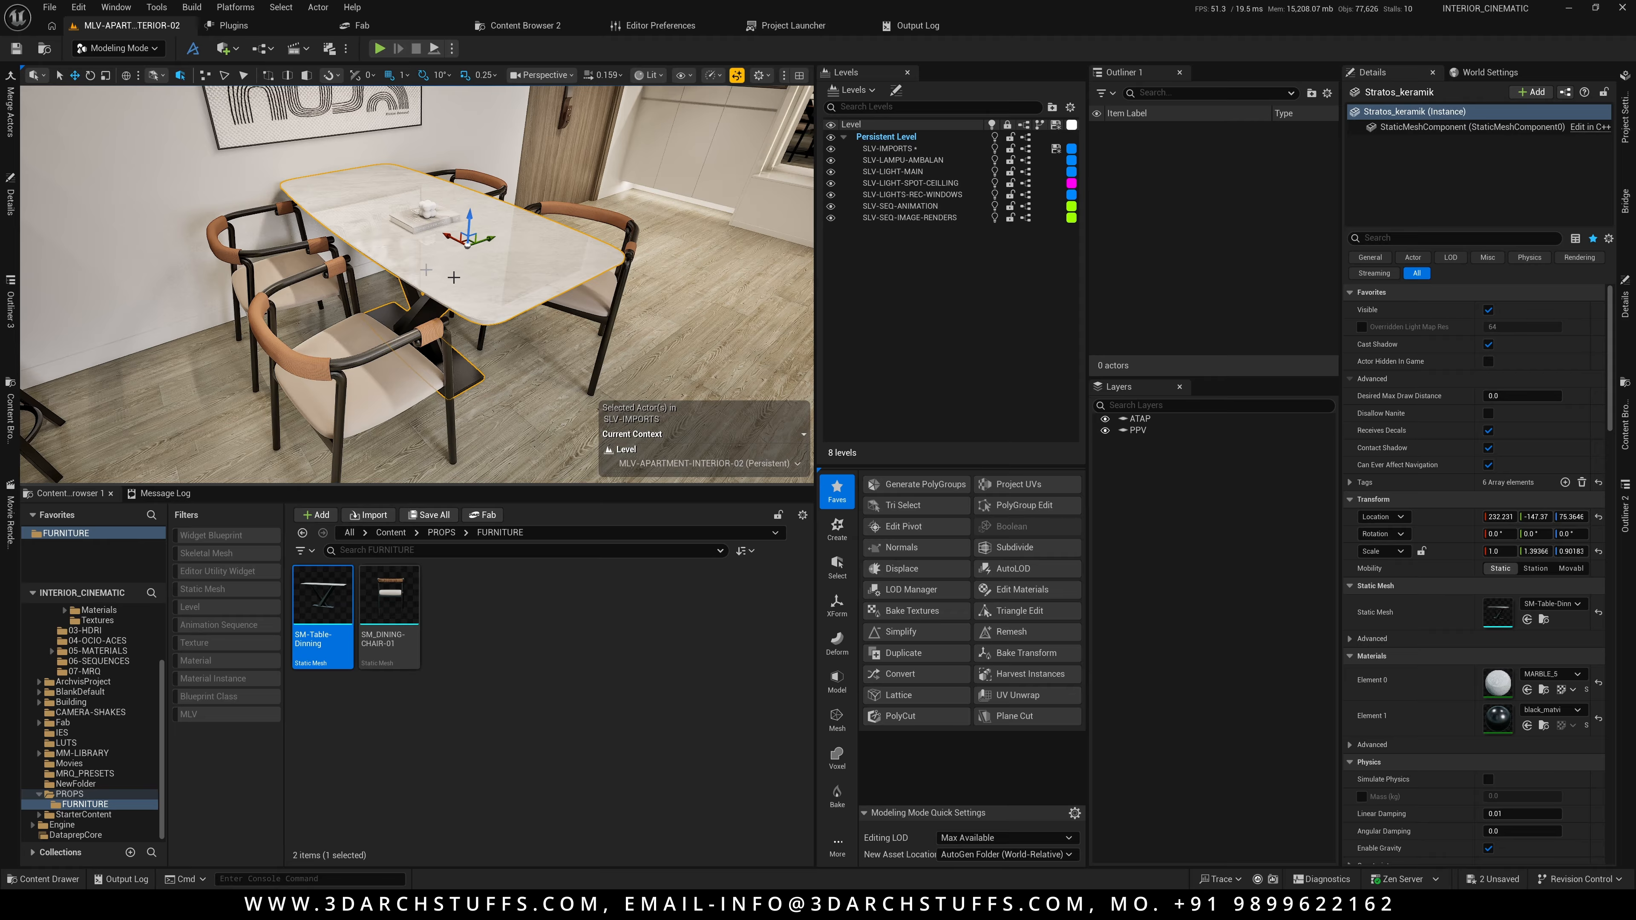
left_click_drag(509, 323, 483, 327, "alt")
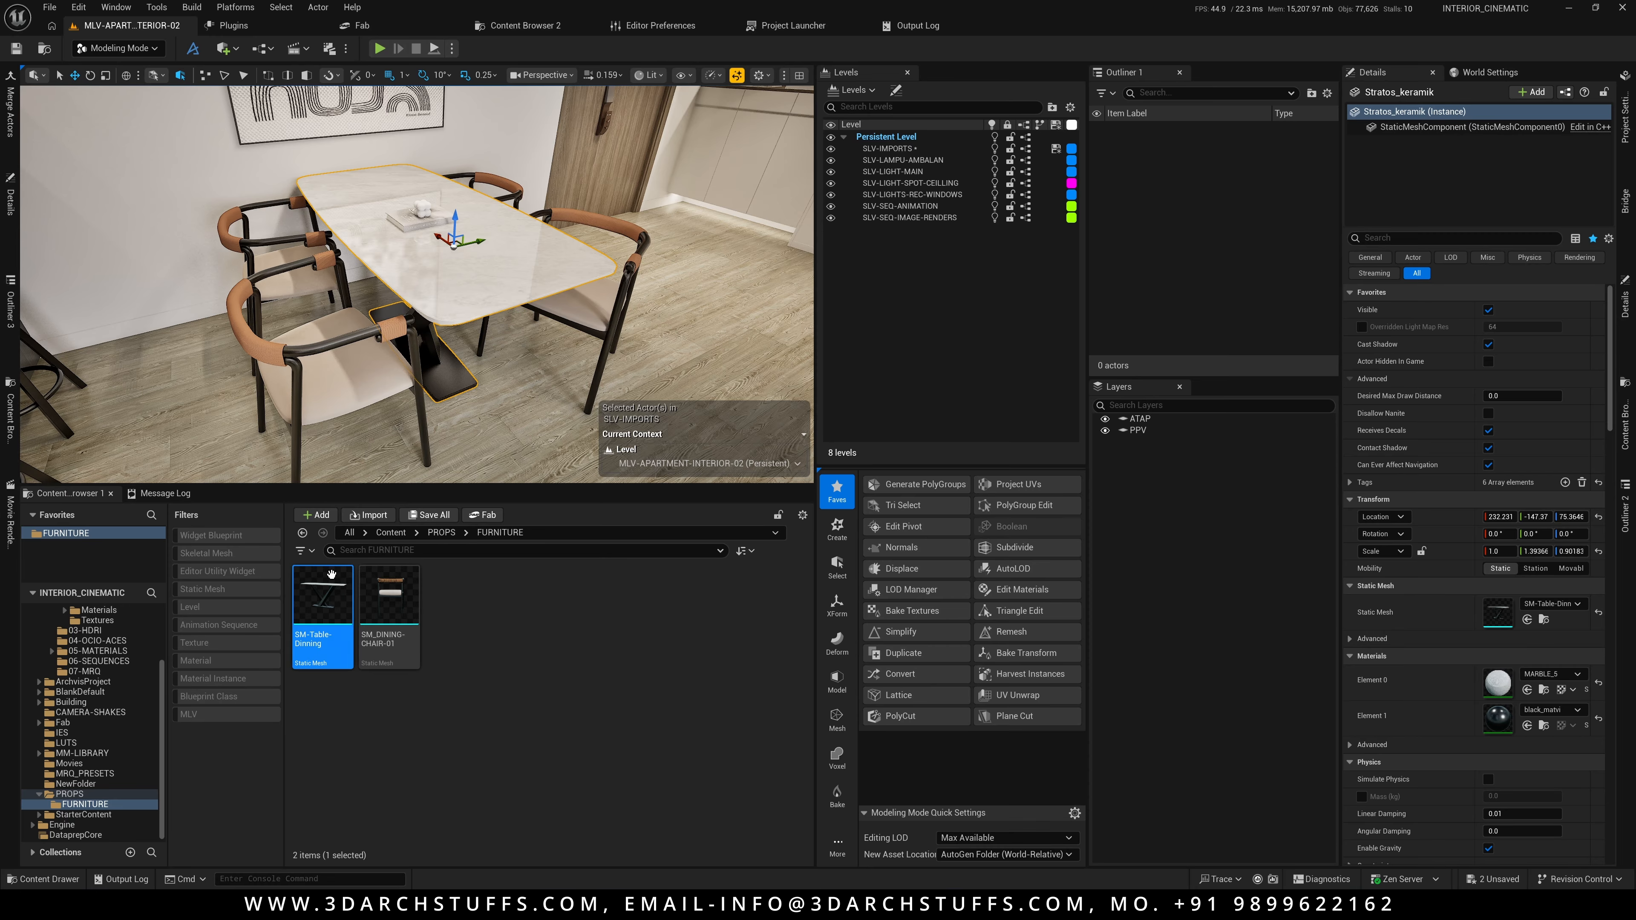
right_click(332, 619)
mouse_move(451, 393)
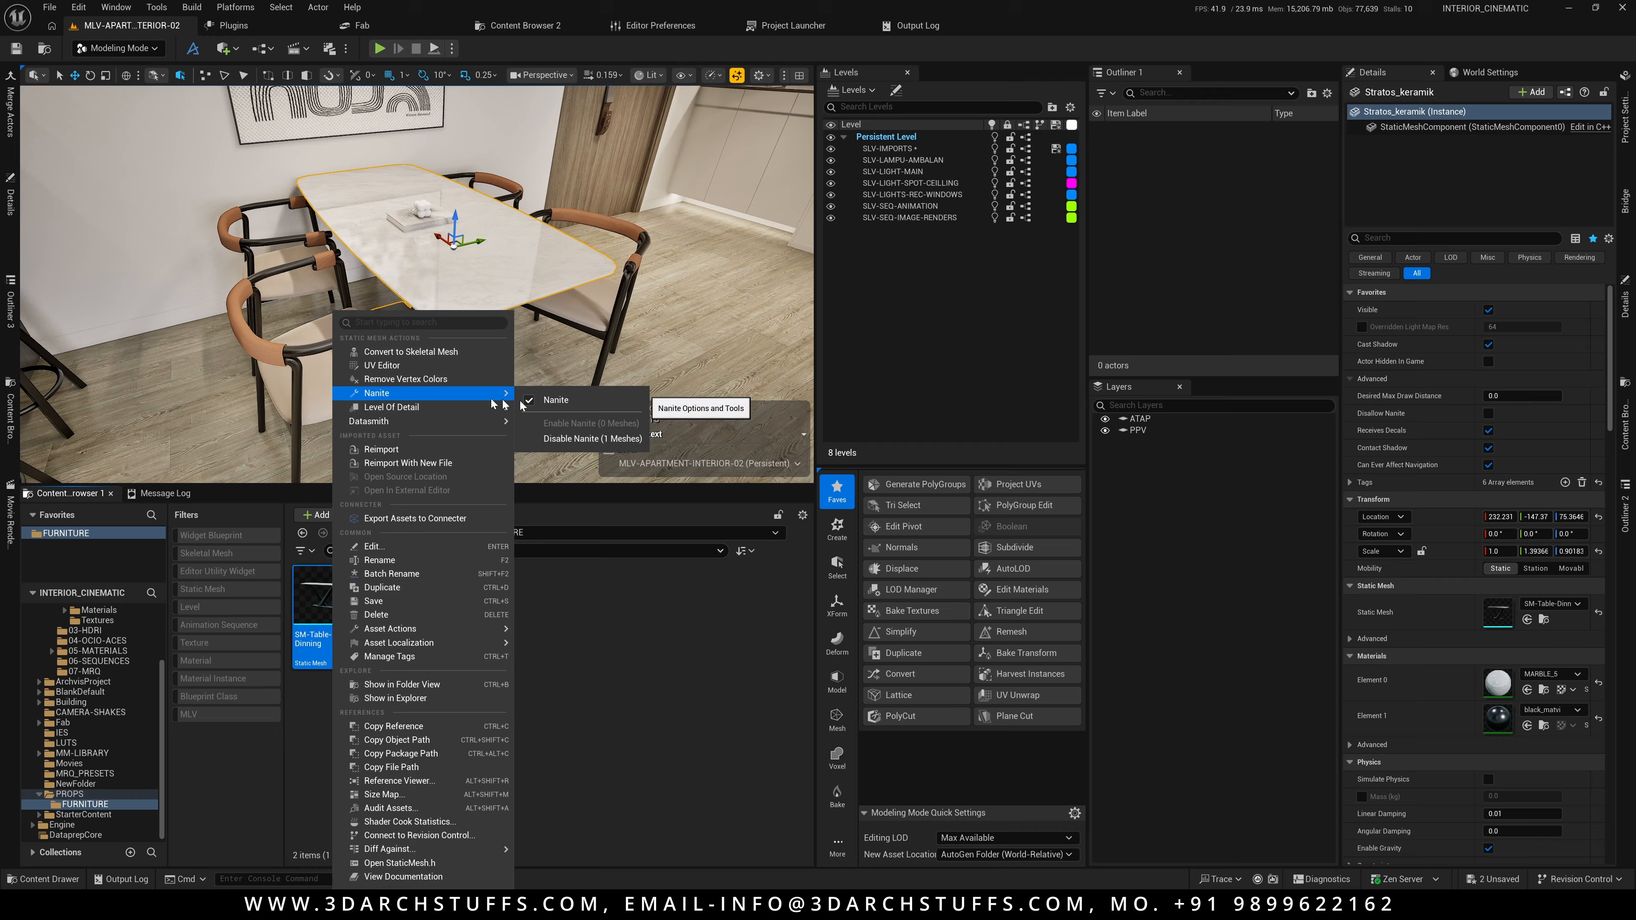
left_click(547, 436)
Examine the dining table's marble top and its MARBLE_5 material, and close the material editor
left_click_drag(518, 326, 506, 331, "alt")
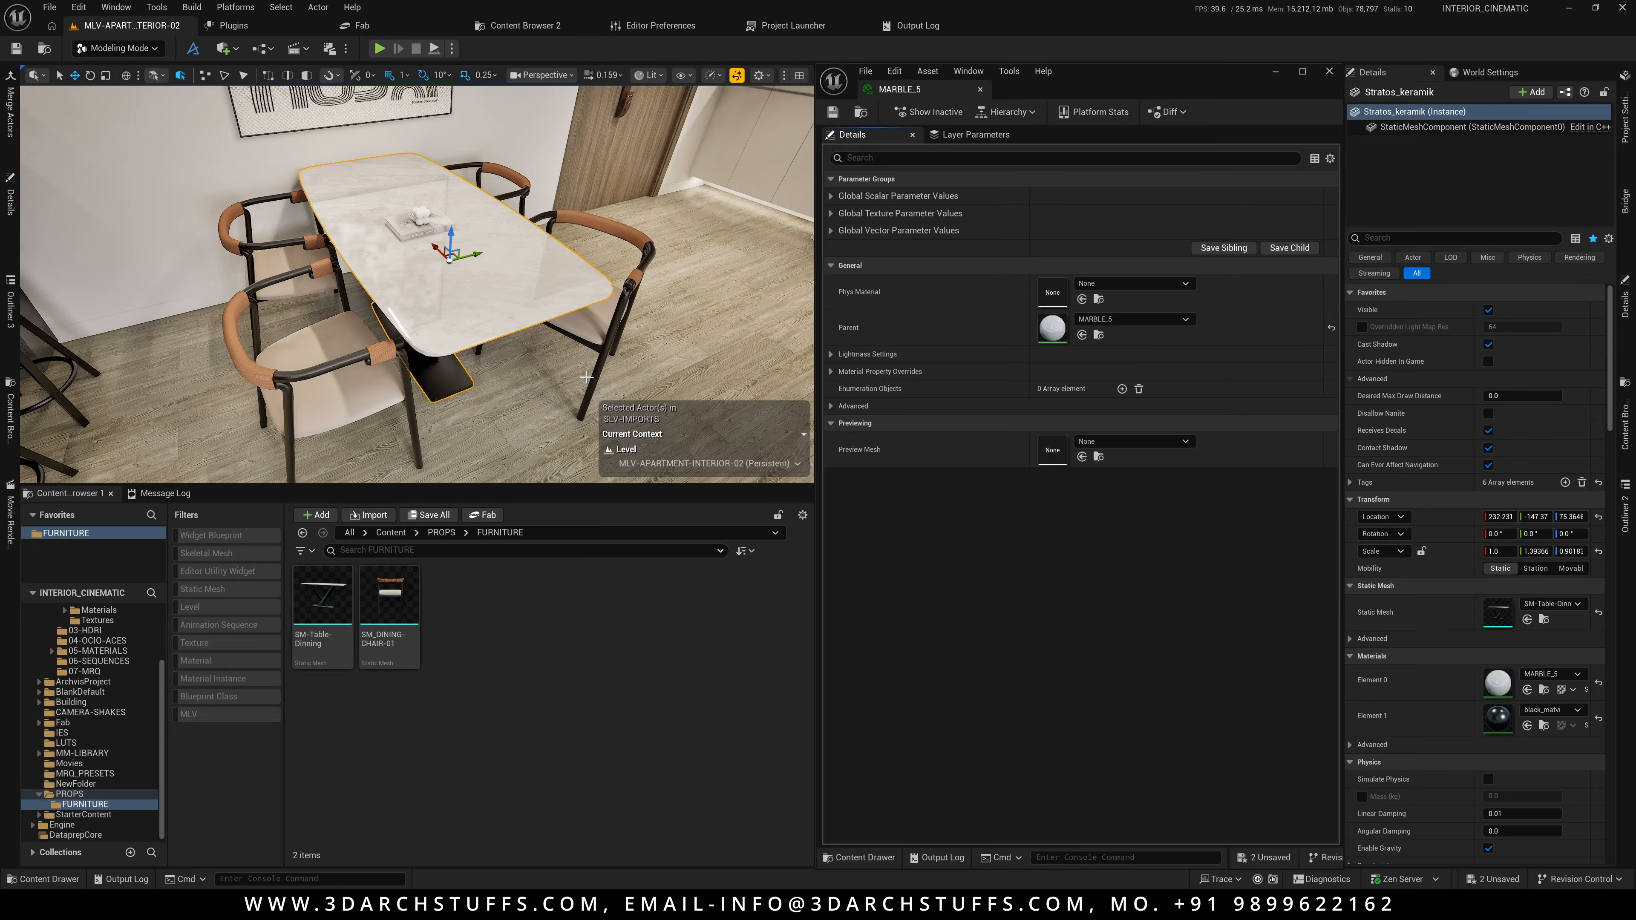
left_click_drag(515, 310, 506, 274, "alt")
right_click_drag(592, 356, 628, 356, "alt")
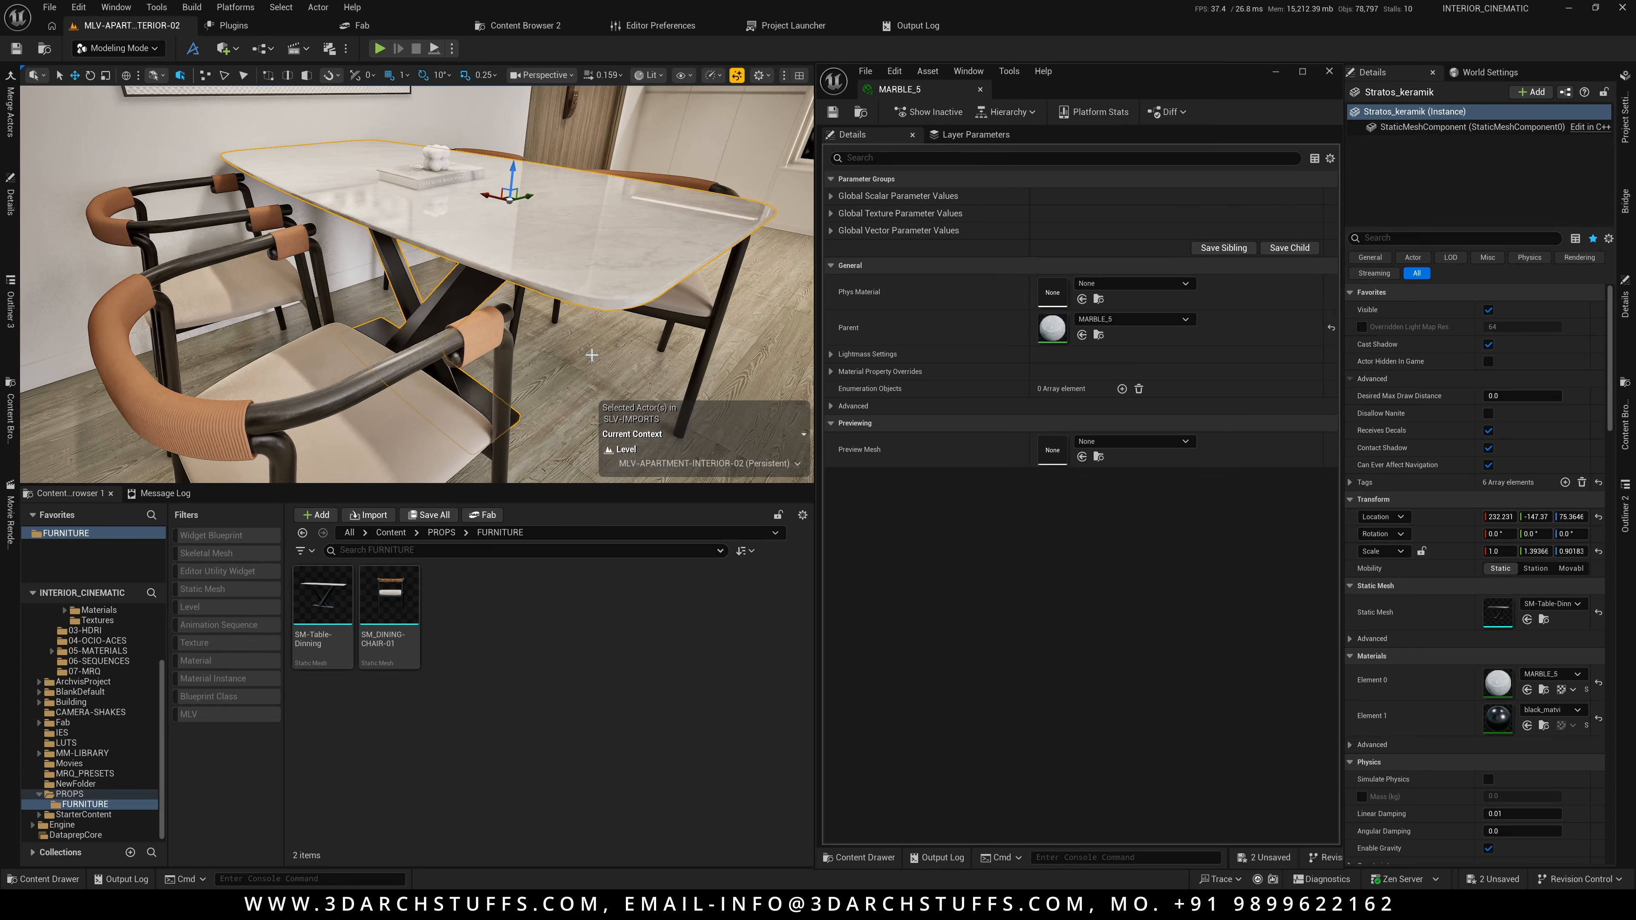
left_click_drag(562, 319, 534, 351, "alt")
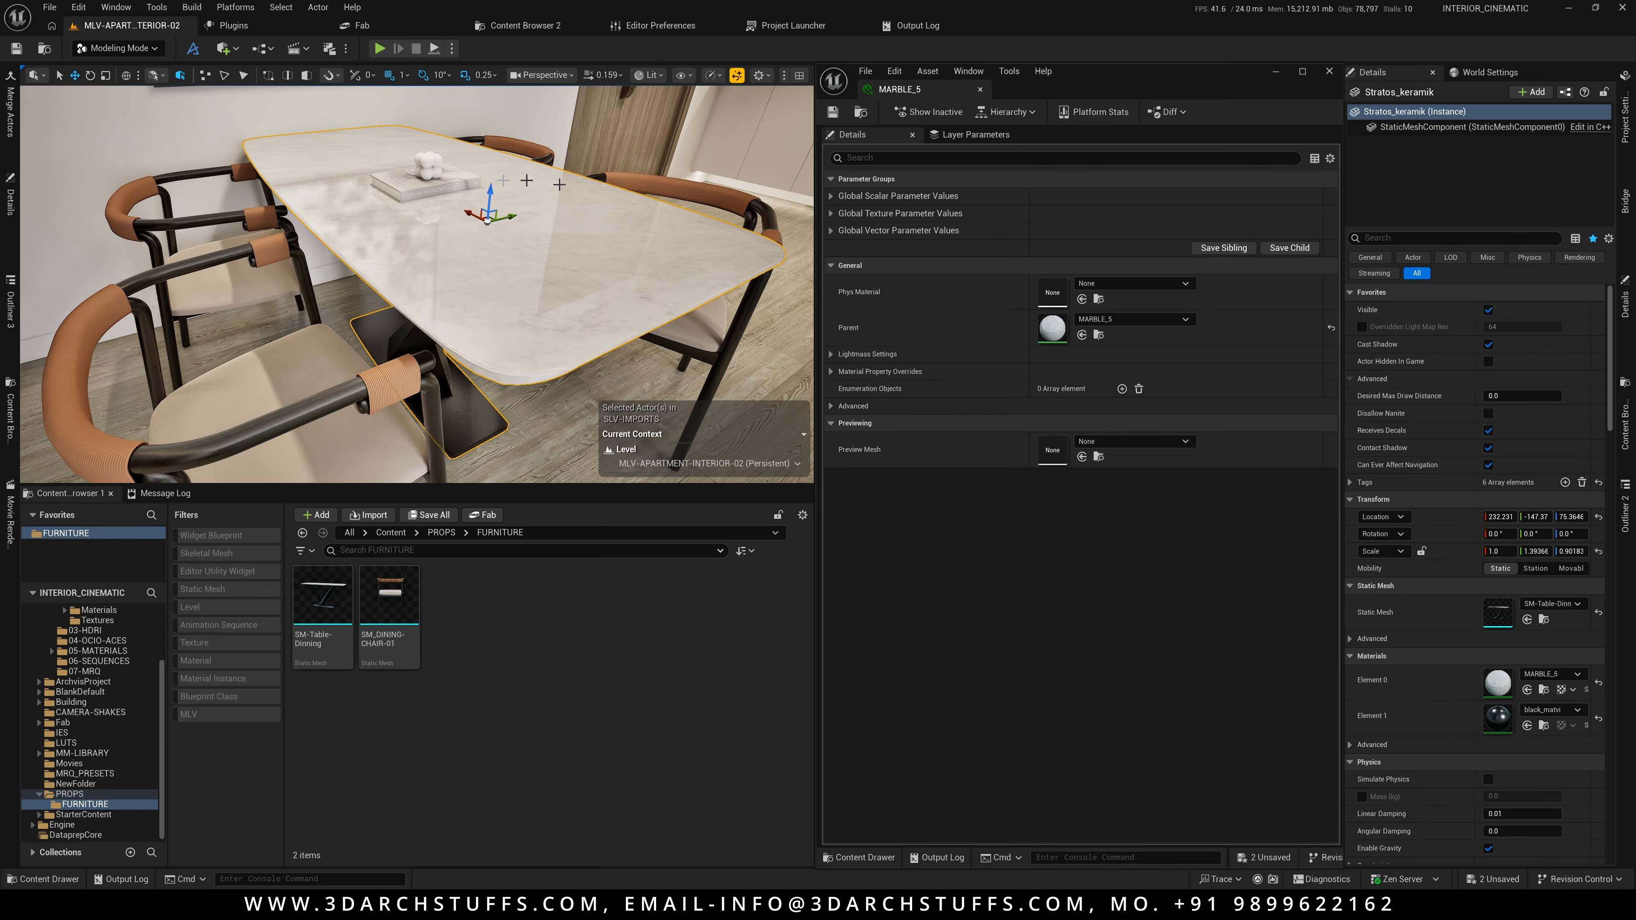
left_click(1329, 71)
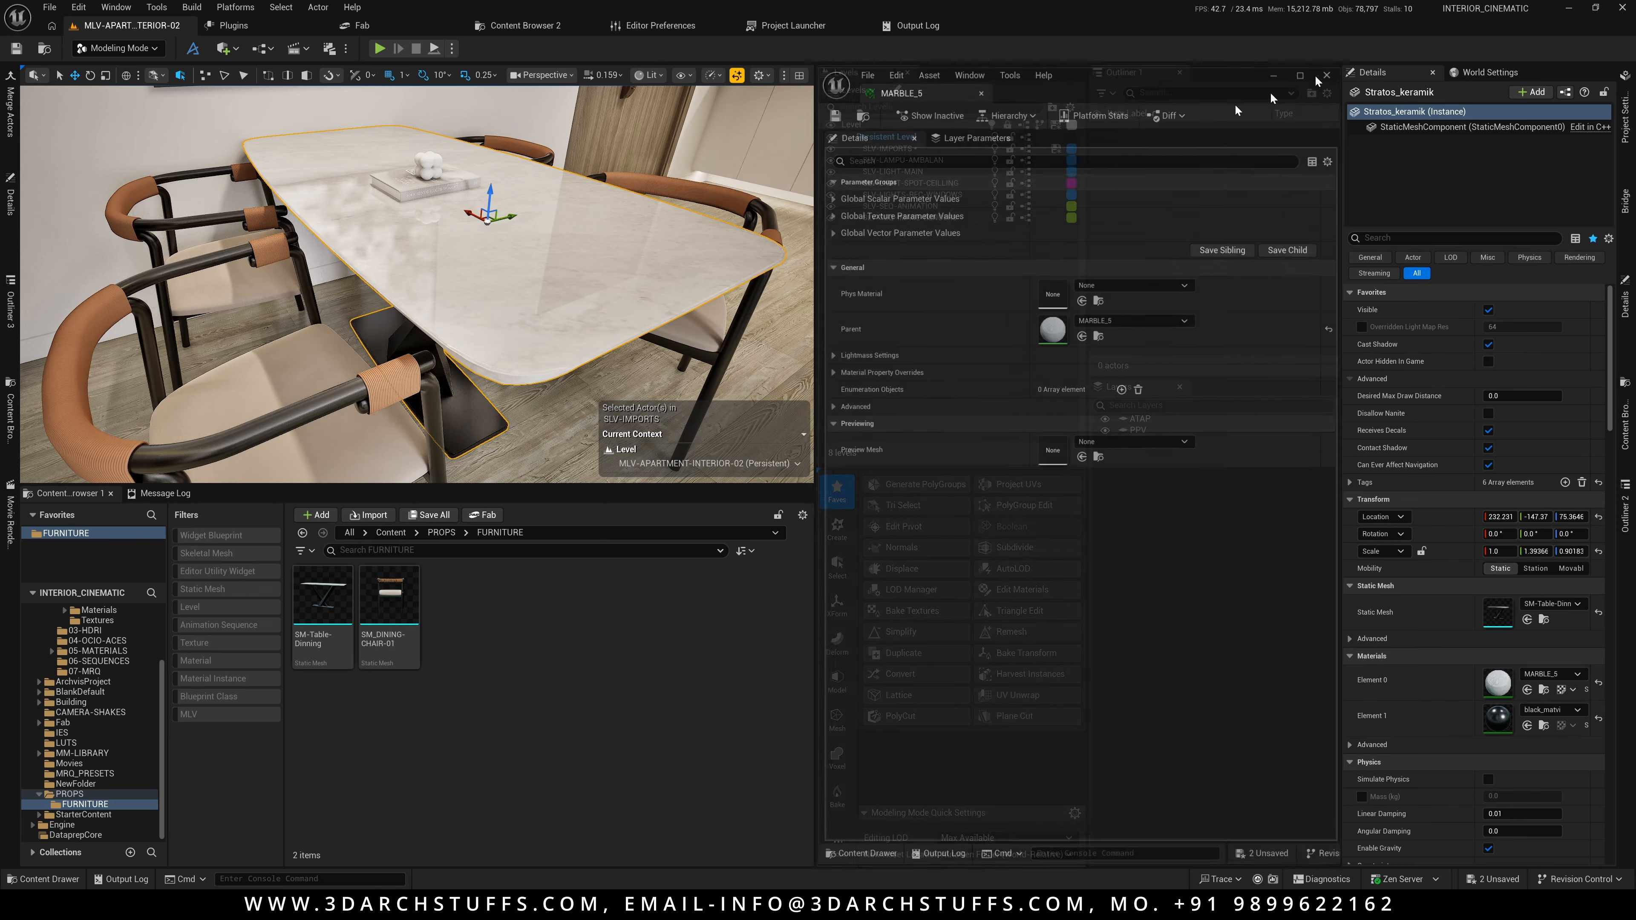
Move the dining table's pivot to the bottom of its bounding box with Edit Pivot and save all changes
left_click_drag(656, 334, 604, 264, "alt")
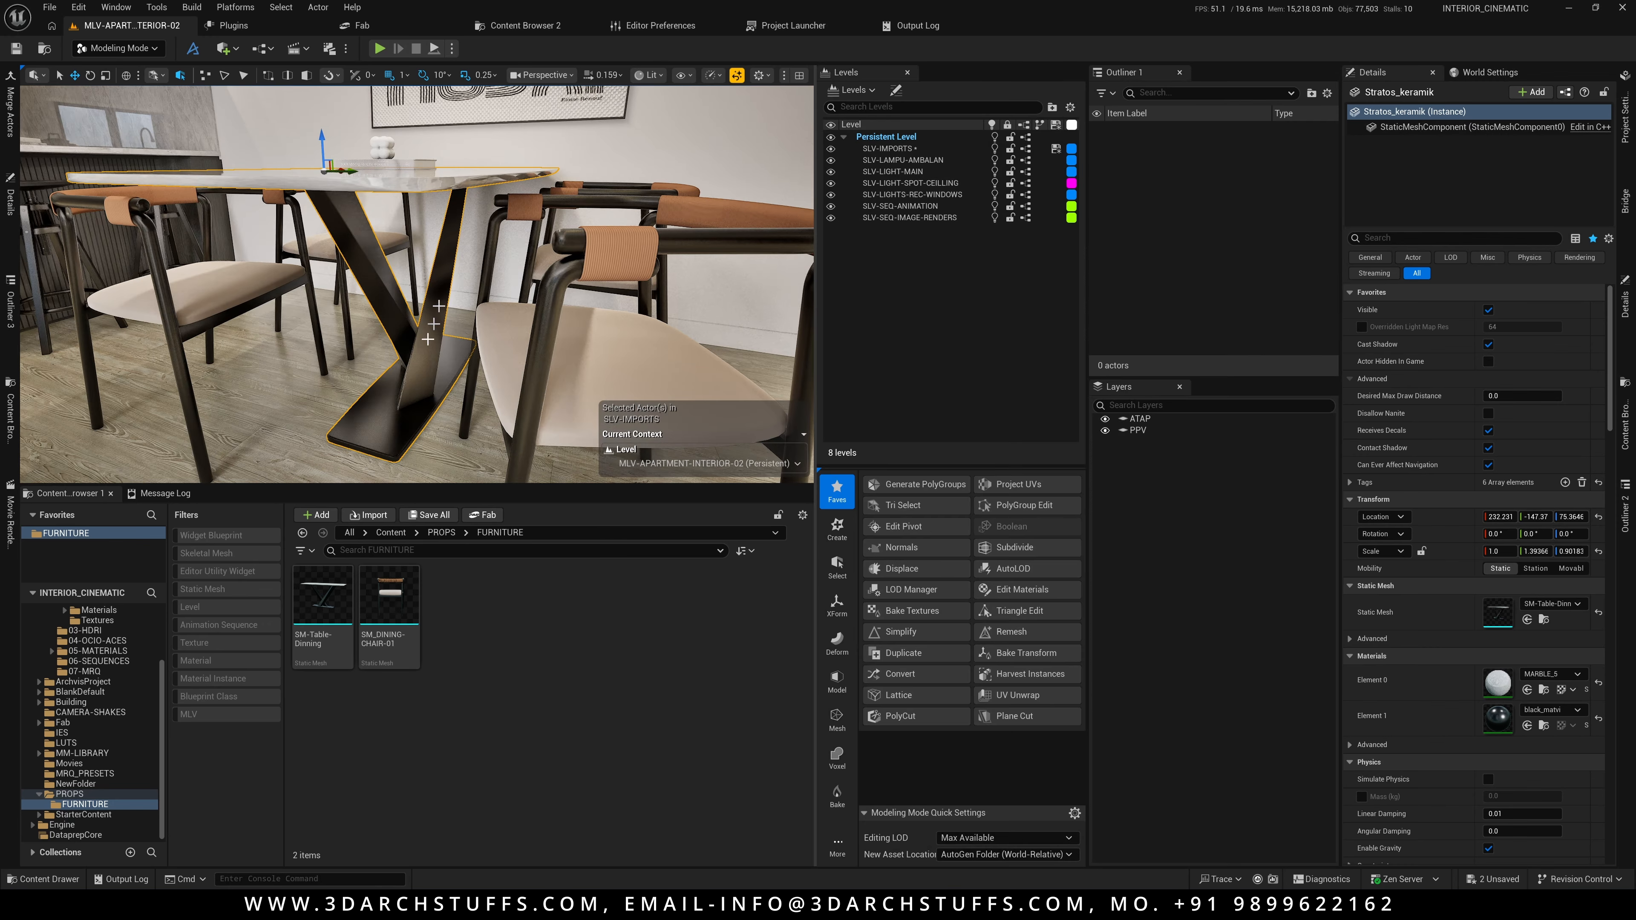
left_click_drag(428, 332, 456, 243, "alt")
scroll(489, 312, "down", 5)
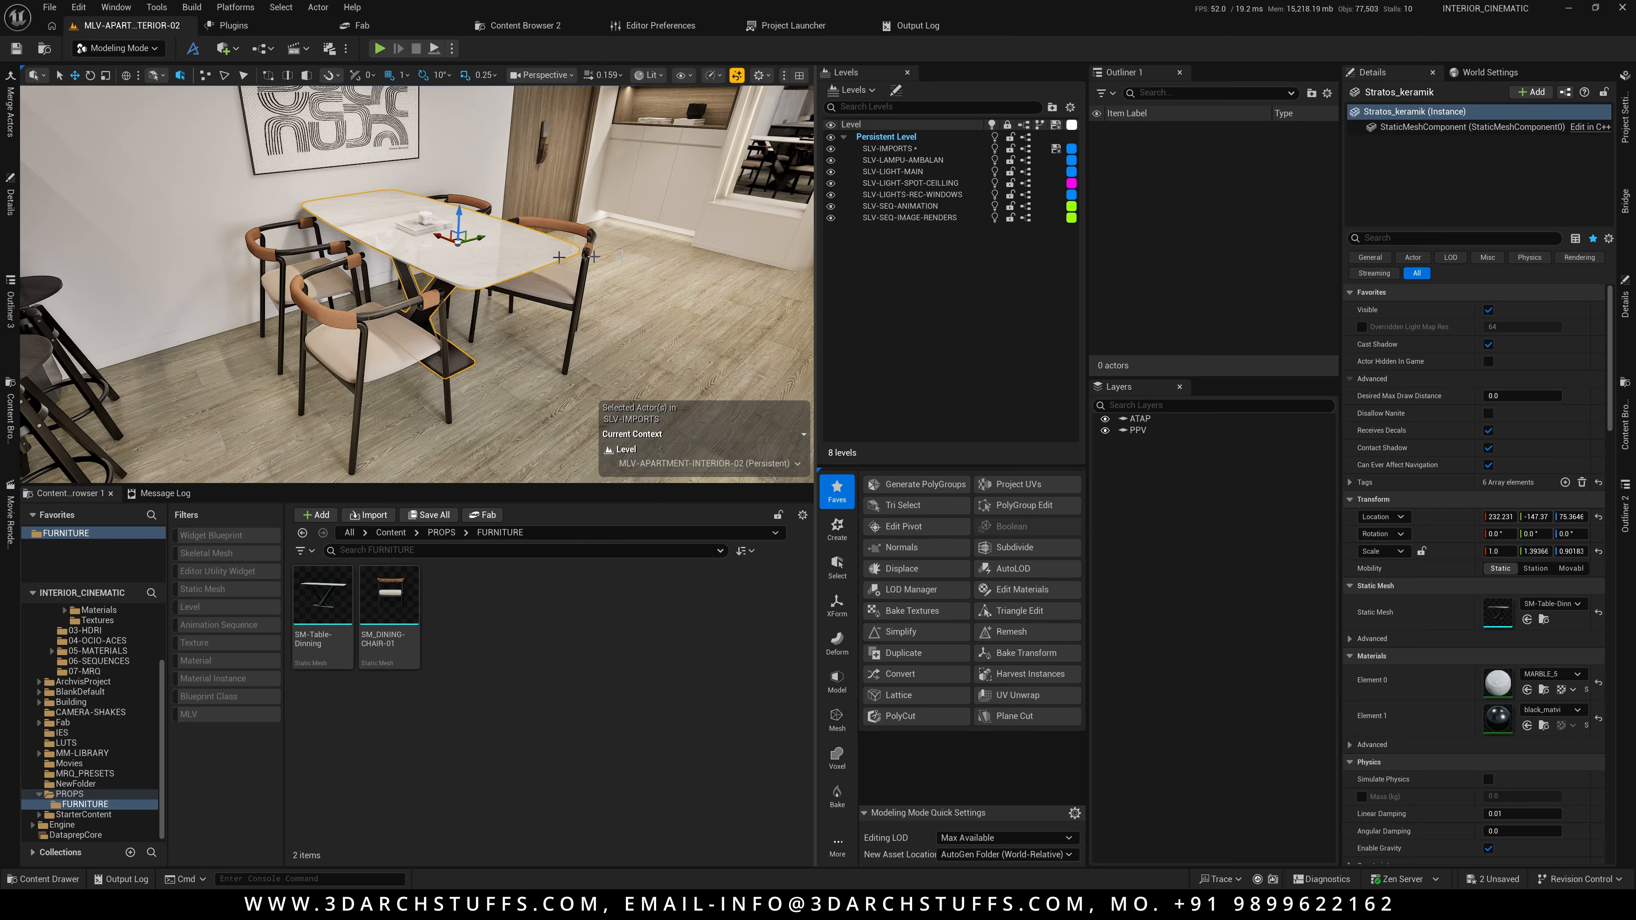
left_click(913, 531)
left_click(945, 651)
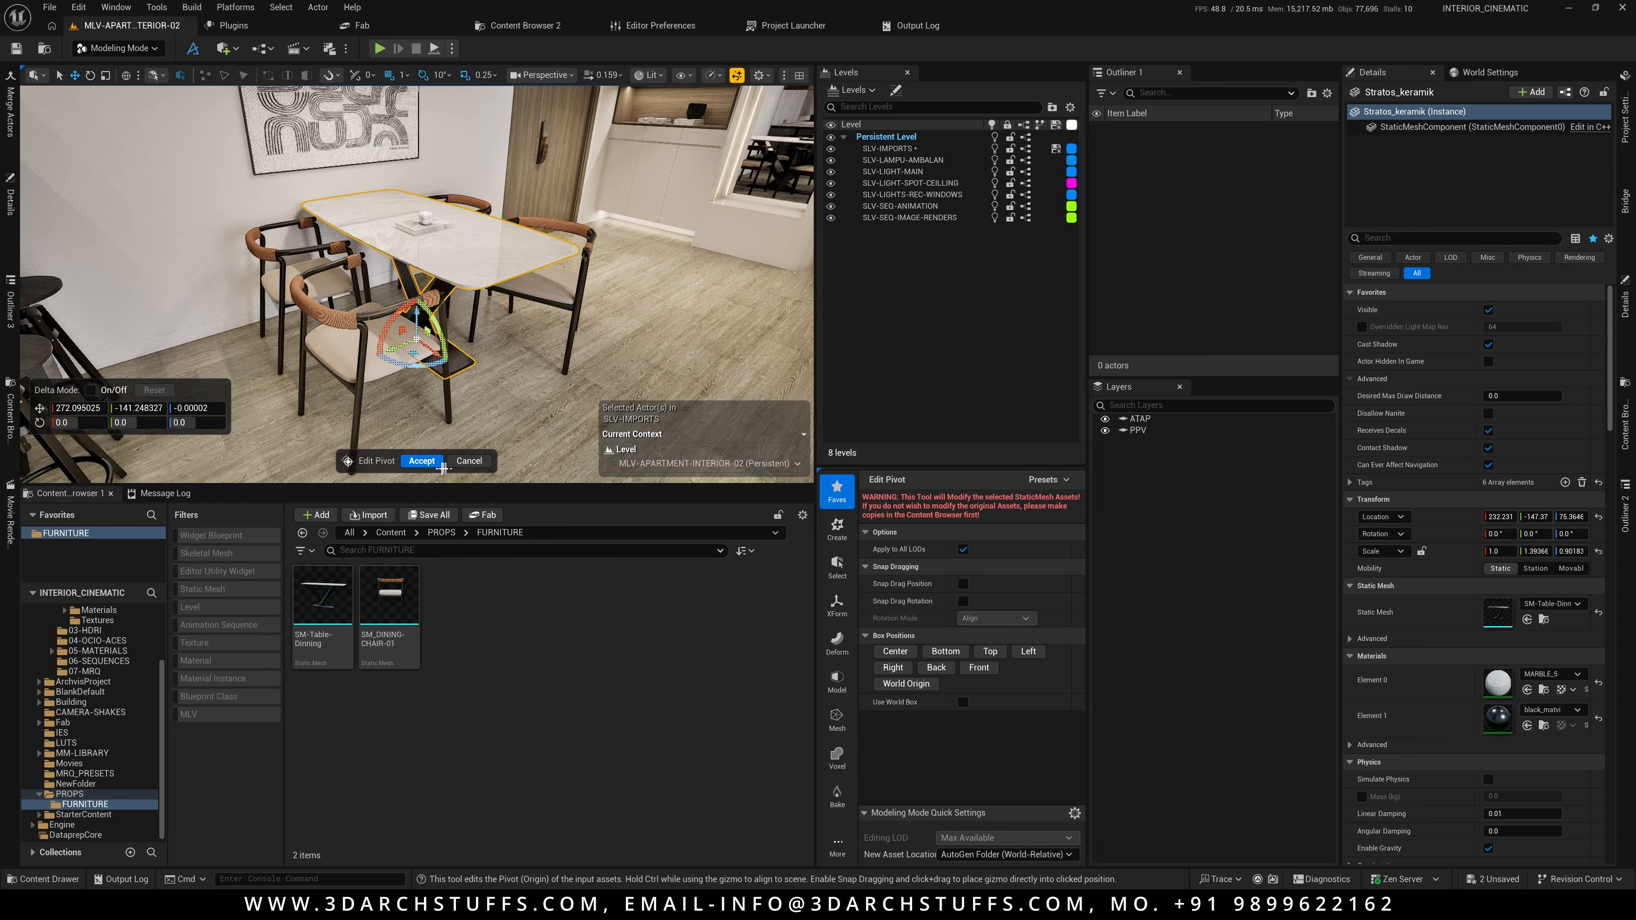
left_click(422, 461)
key("f")
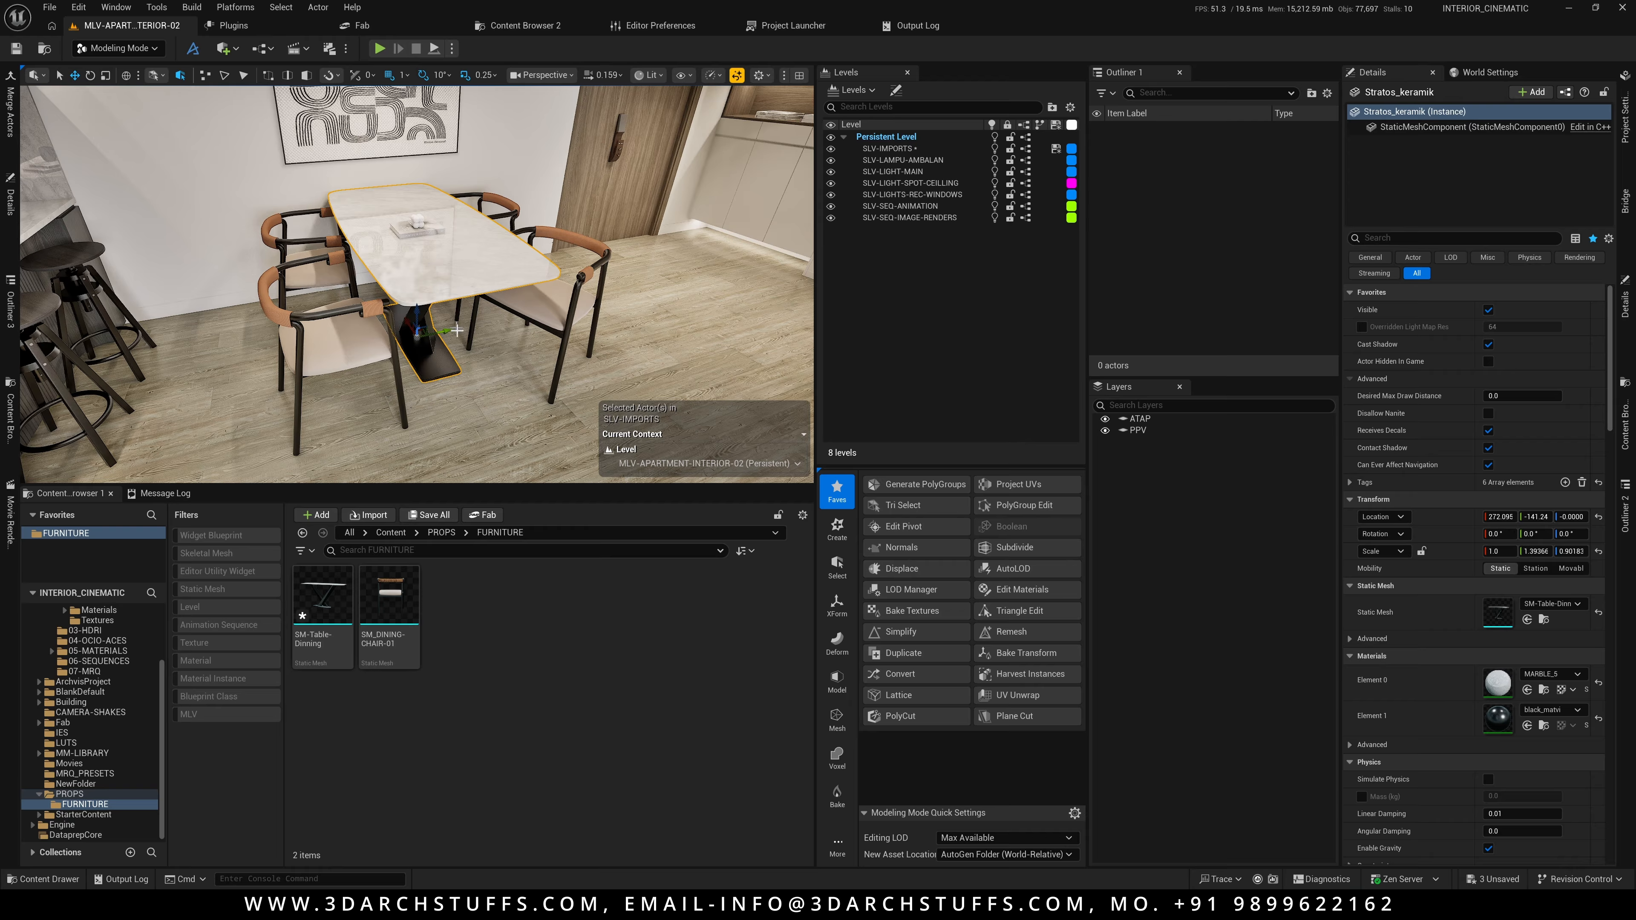
left_click_drag(493, 313, 521, 312, "alt")
key("ctrl+shift+s")
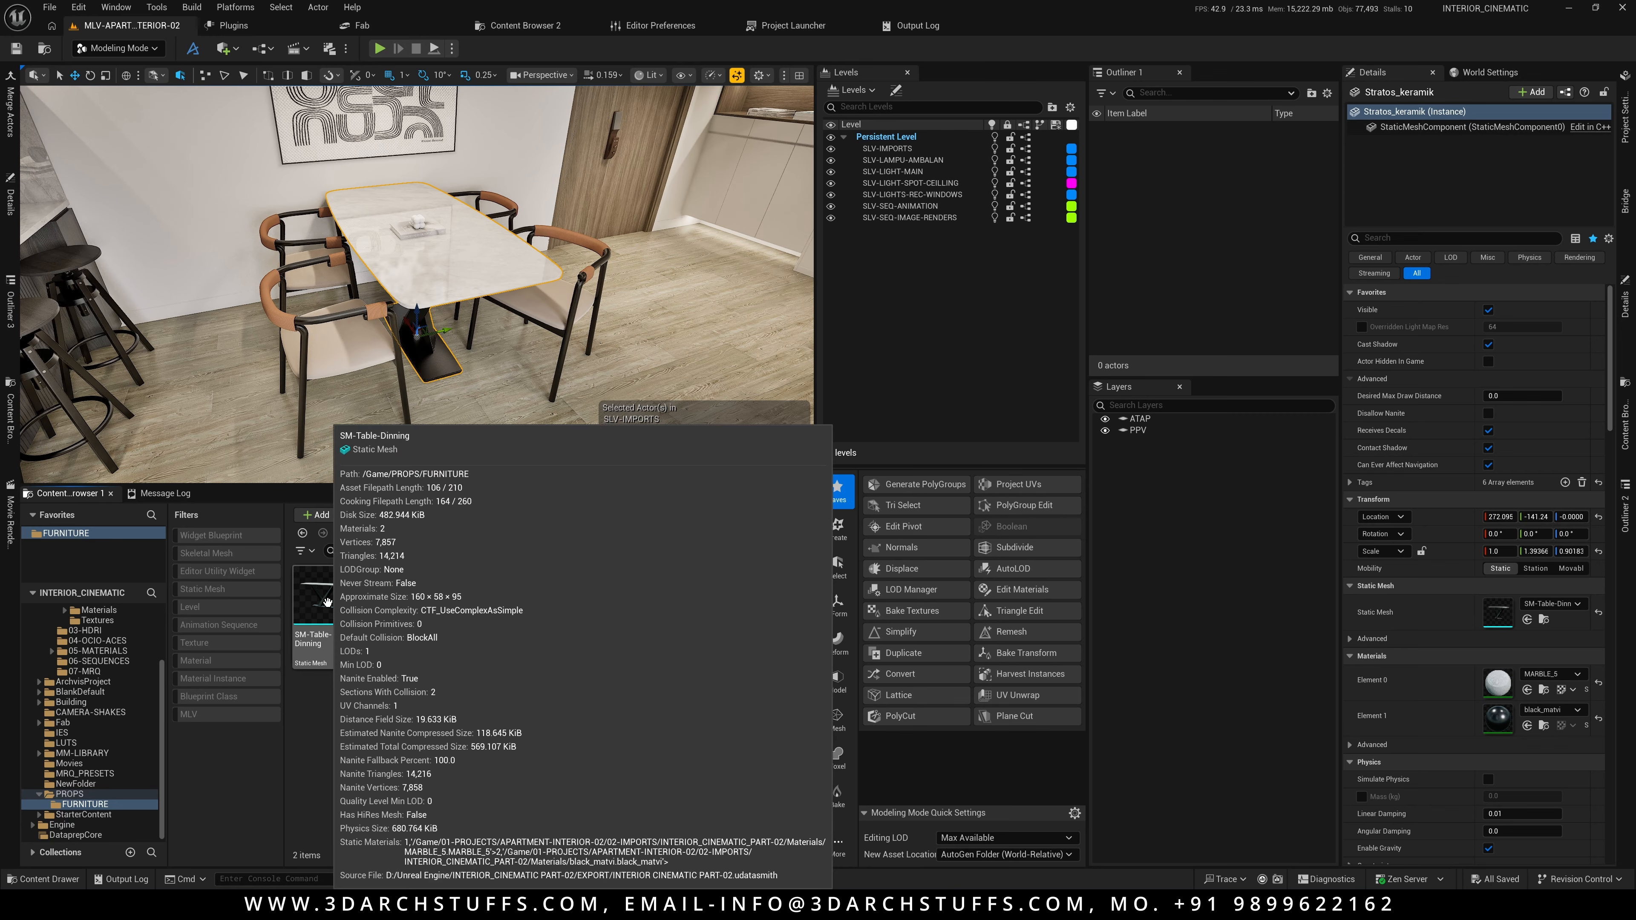
Switch to Connecter to review its integration installers, including the one for Unreal Engine, and return to Unreal Editor
right_click(328, 602)
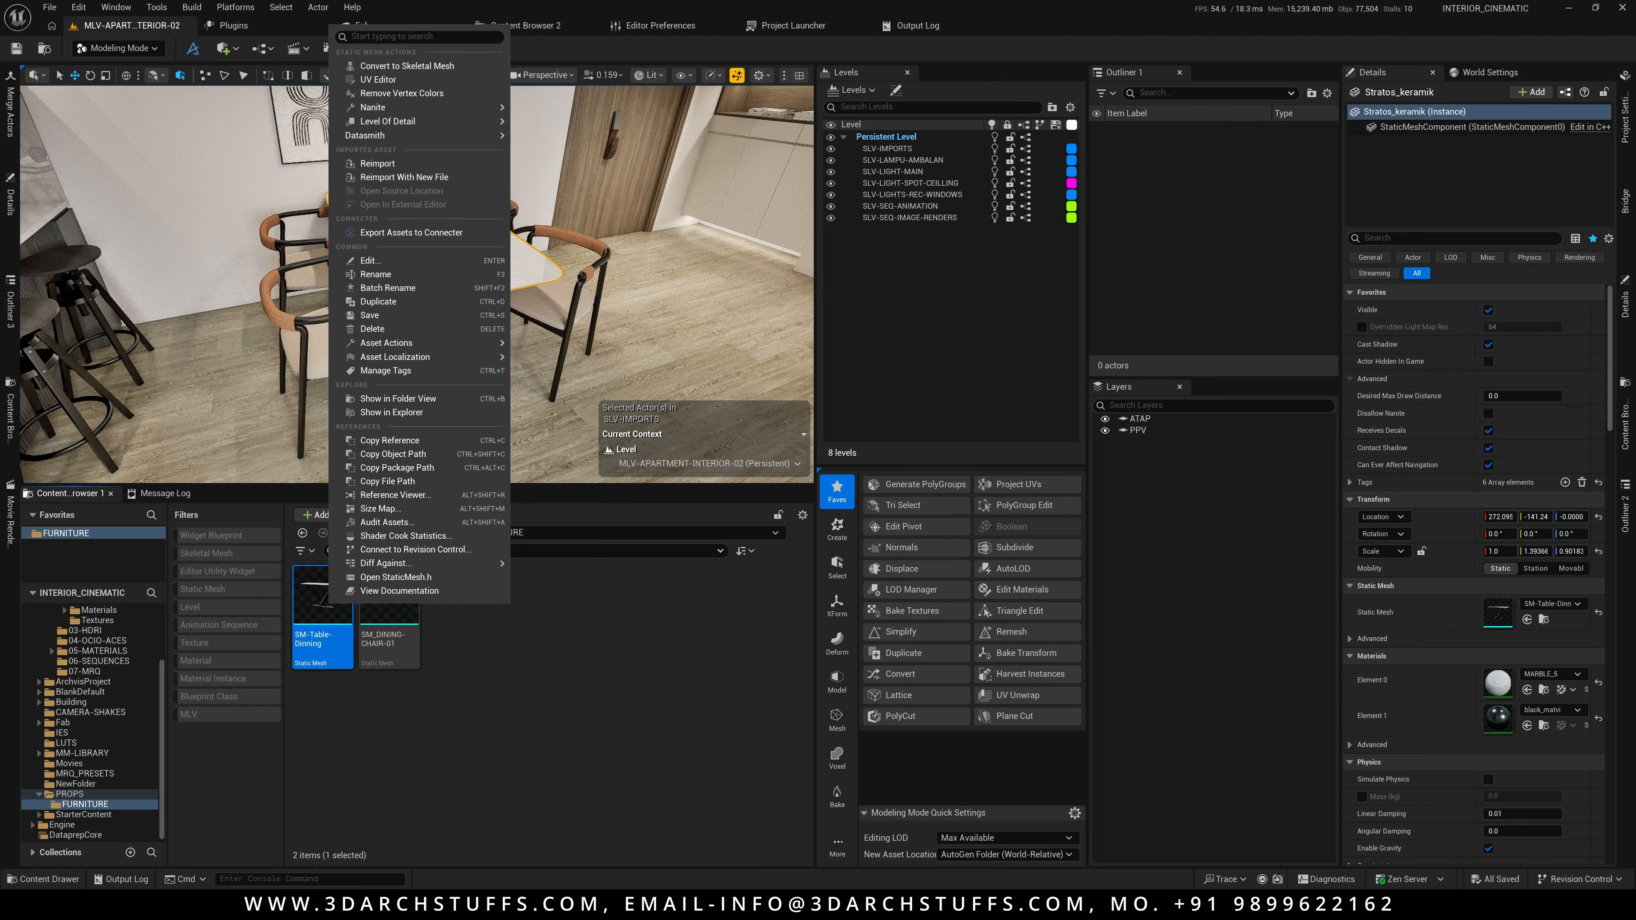
left_click(411, 232)
left_click(195, 13)
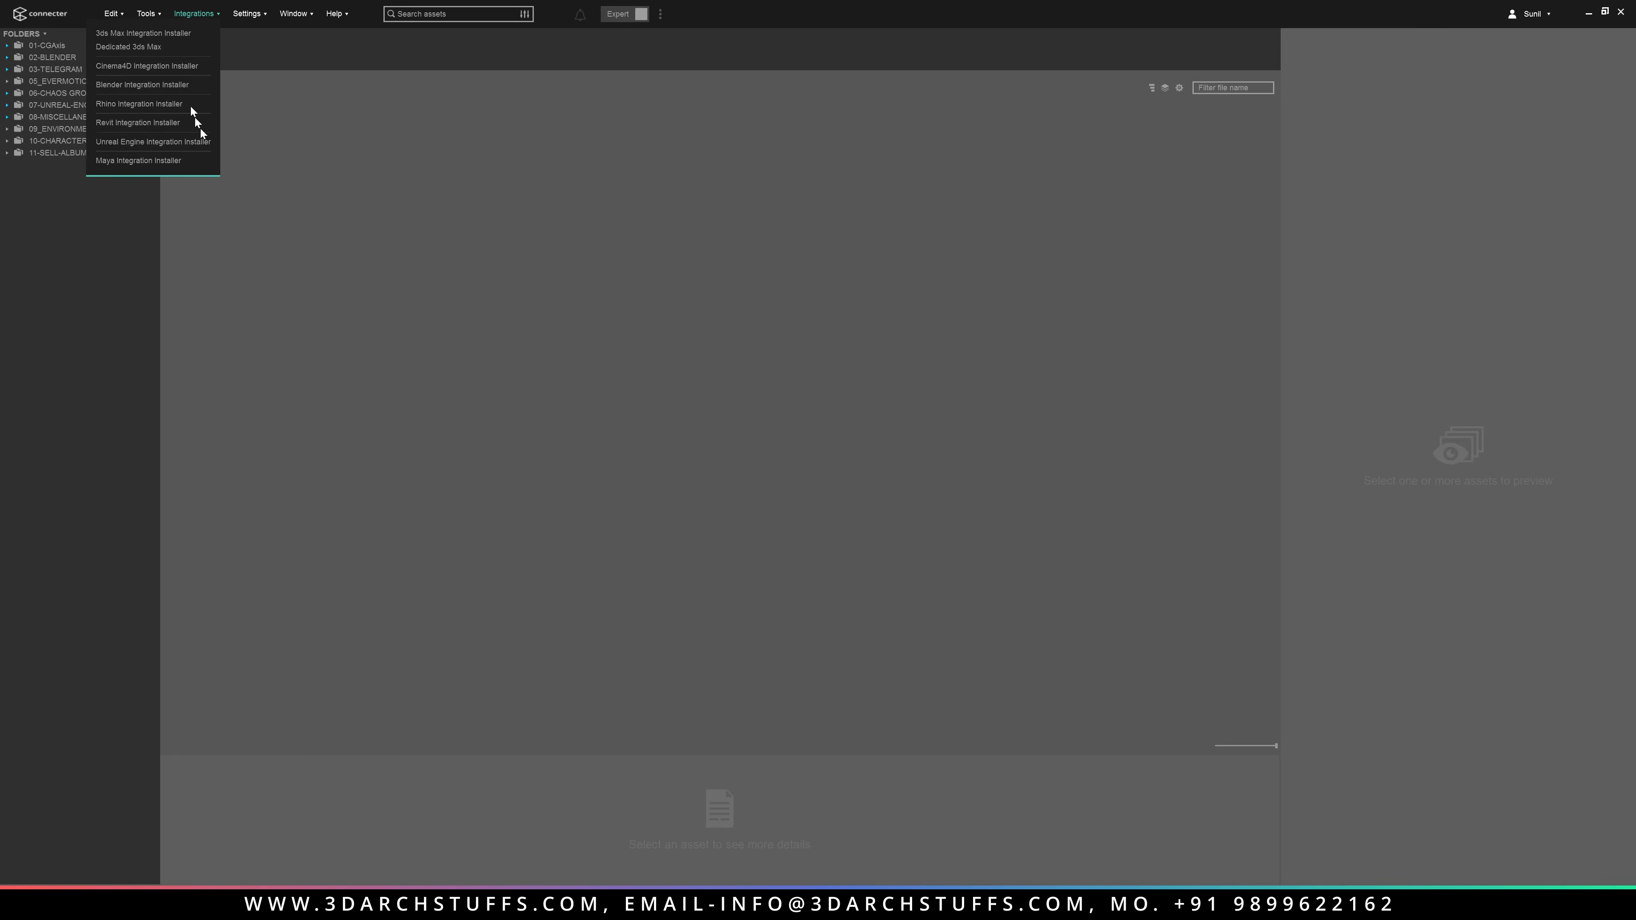
left_click(628, 680)
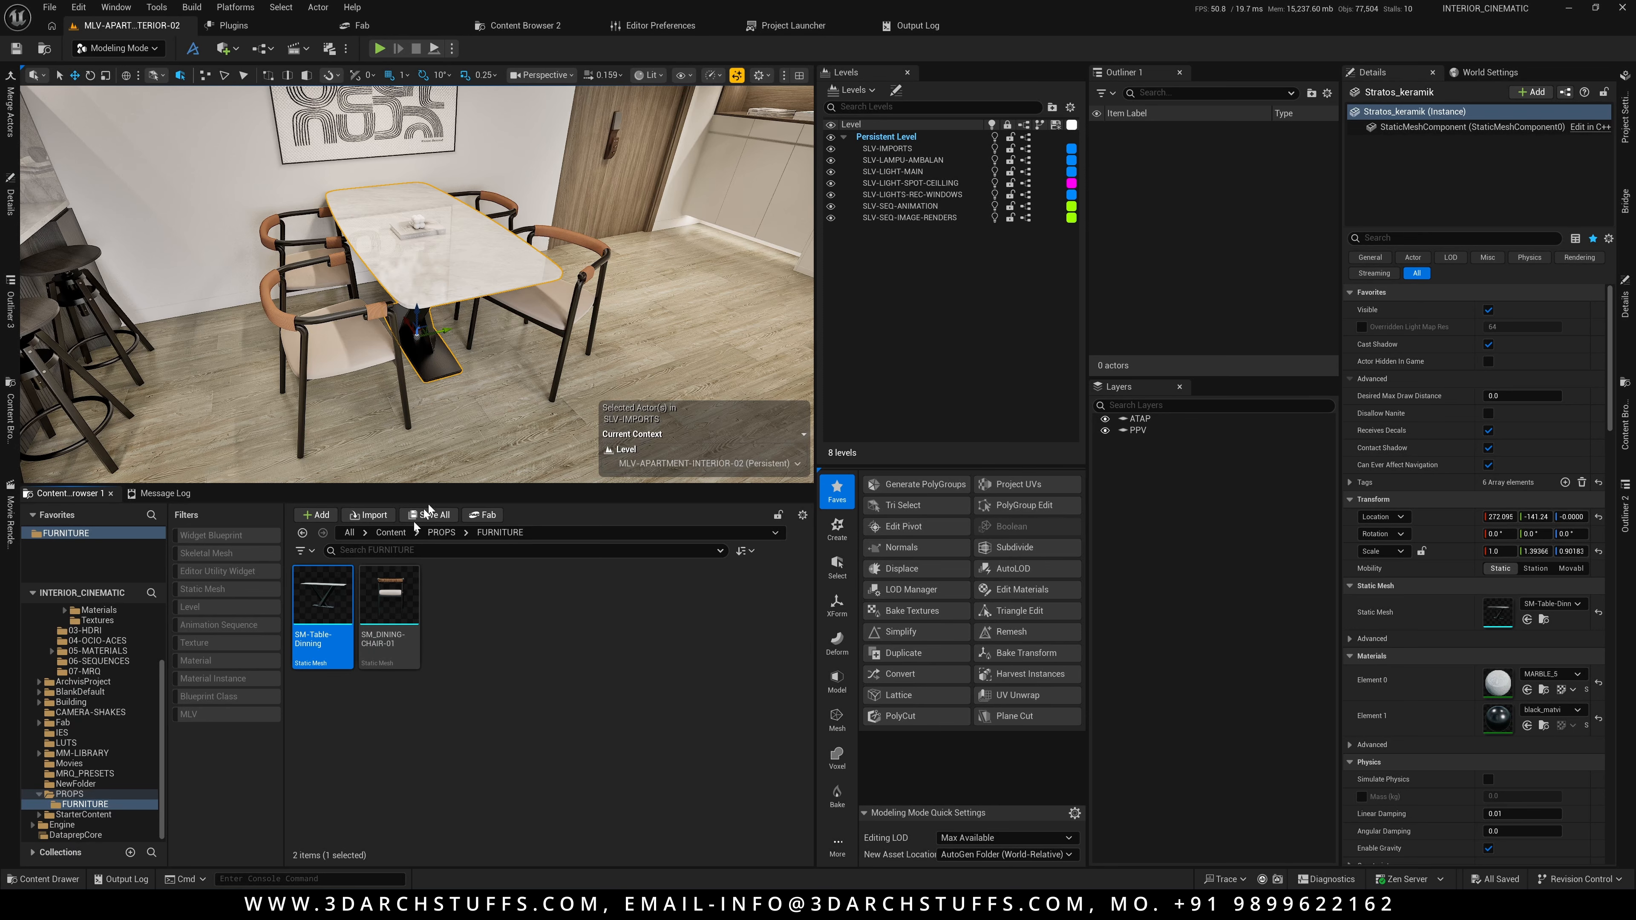
Start exporting SM-Table-Dinning to Connecter and browse to the DUMP folder on the Desktop, checking its Connecter subfolder
right_click(322, 612)
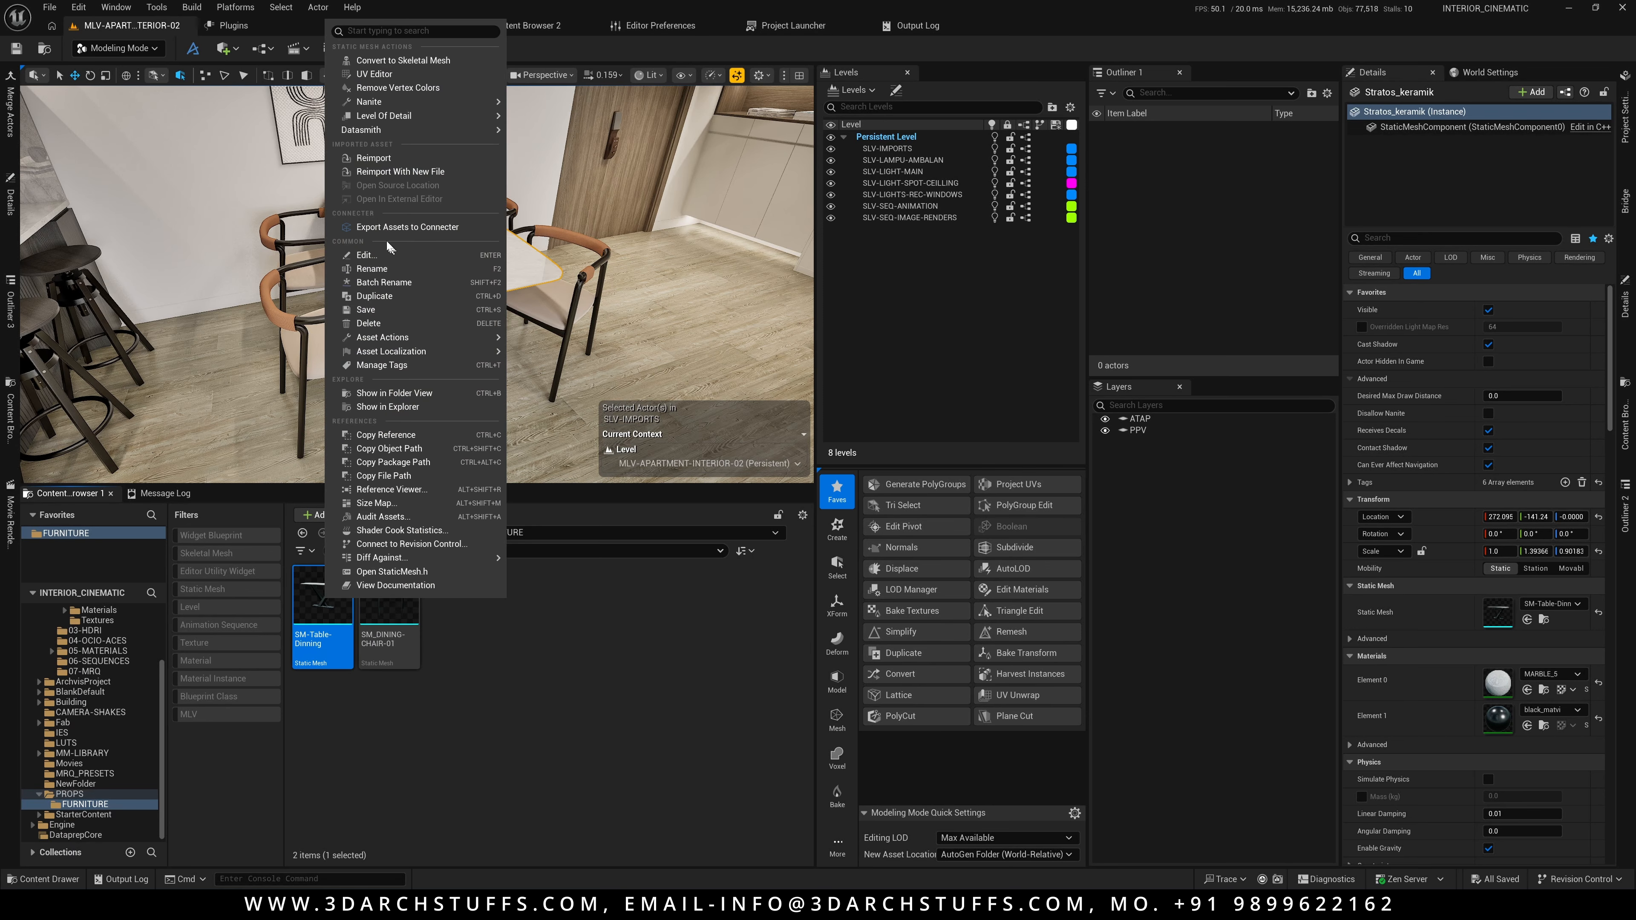
left_click(416, 229)
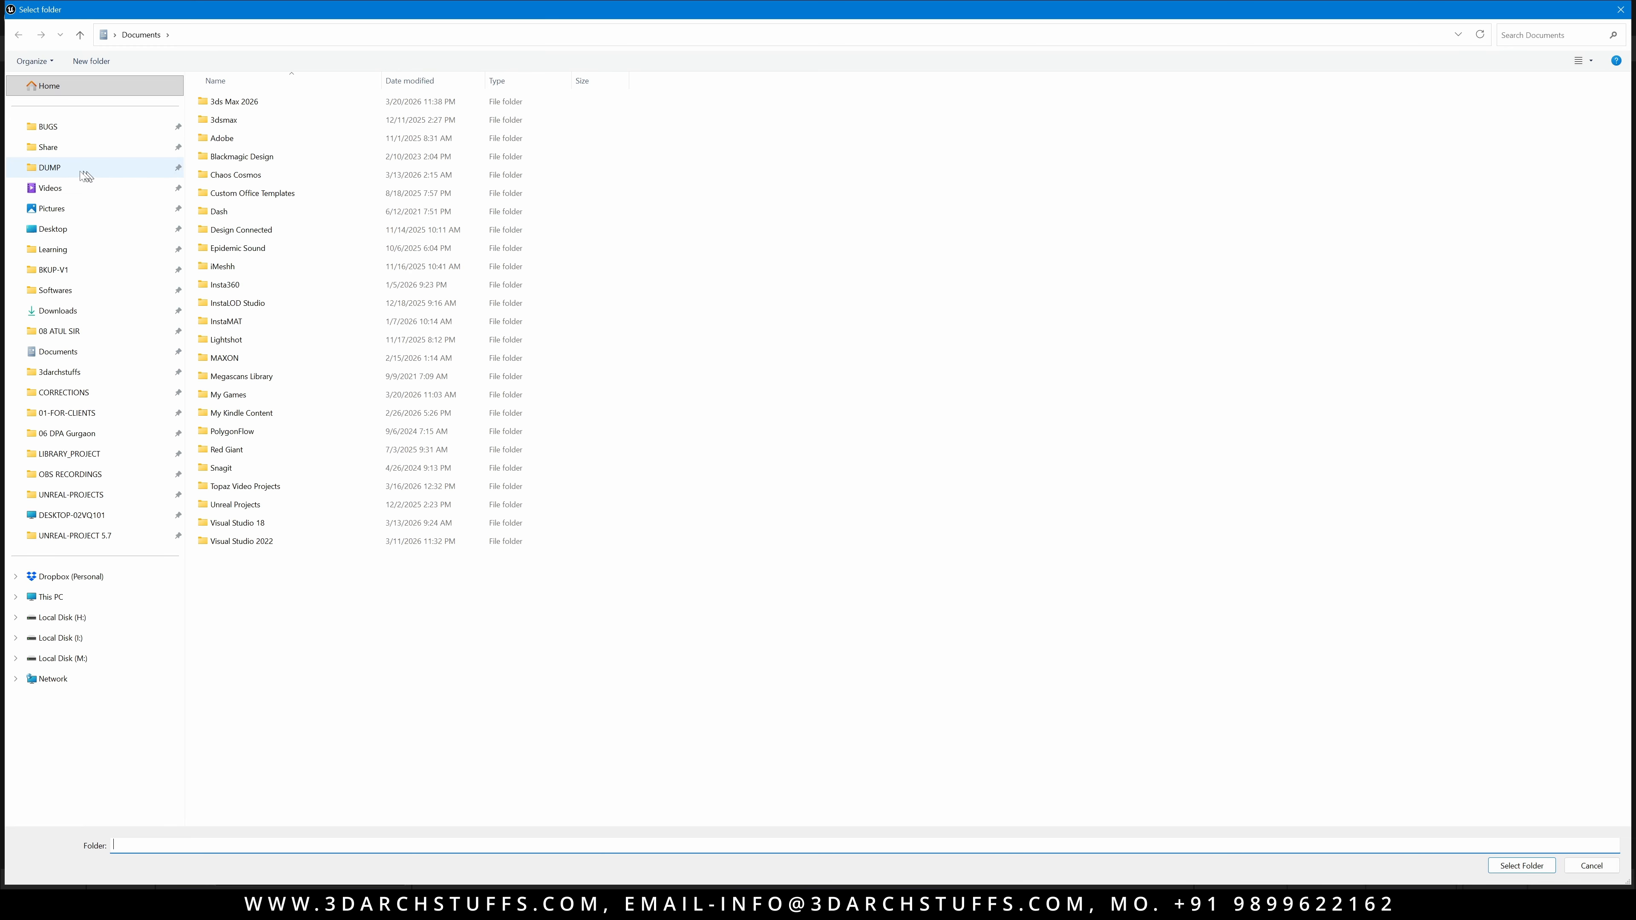
left_click(50, 168)
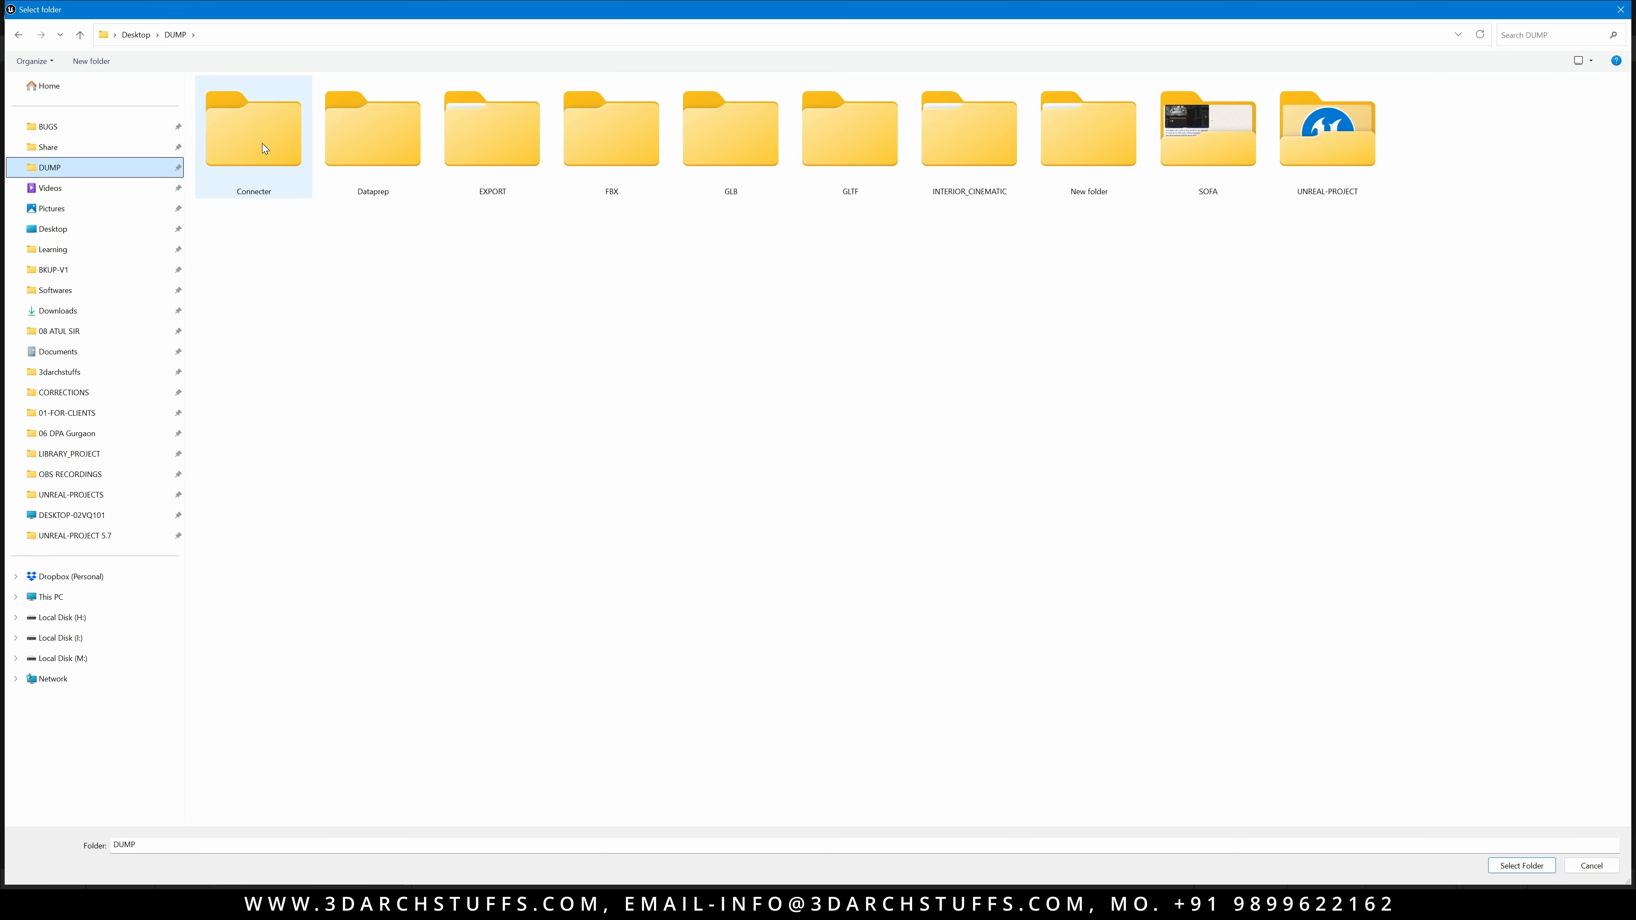
double_click(262, 143)
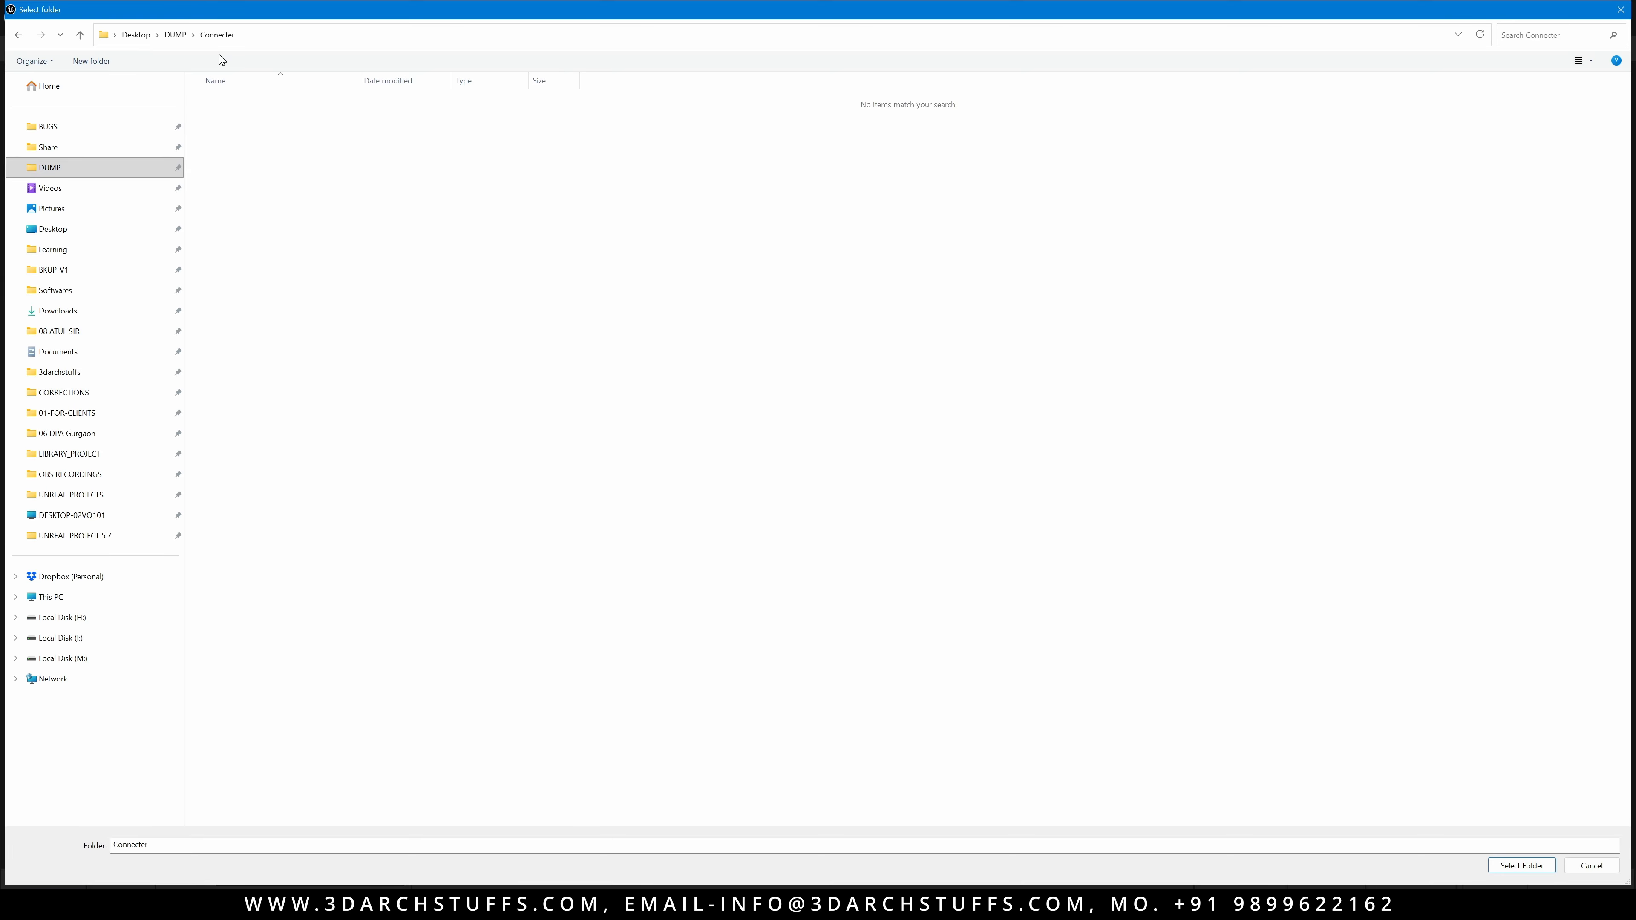
left_click(80, 34)
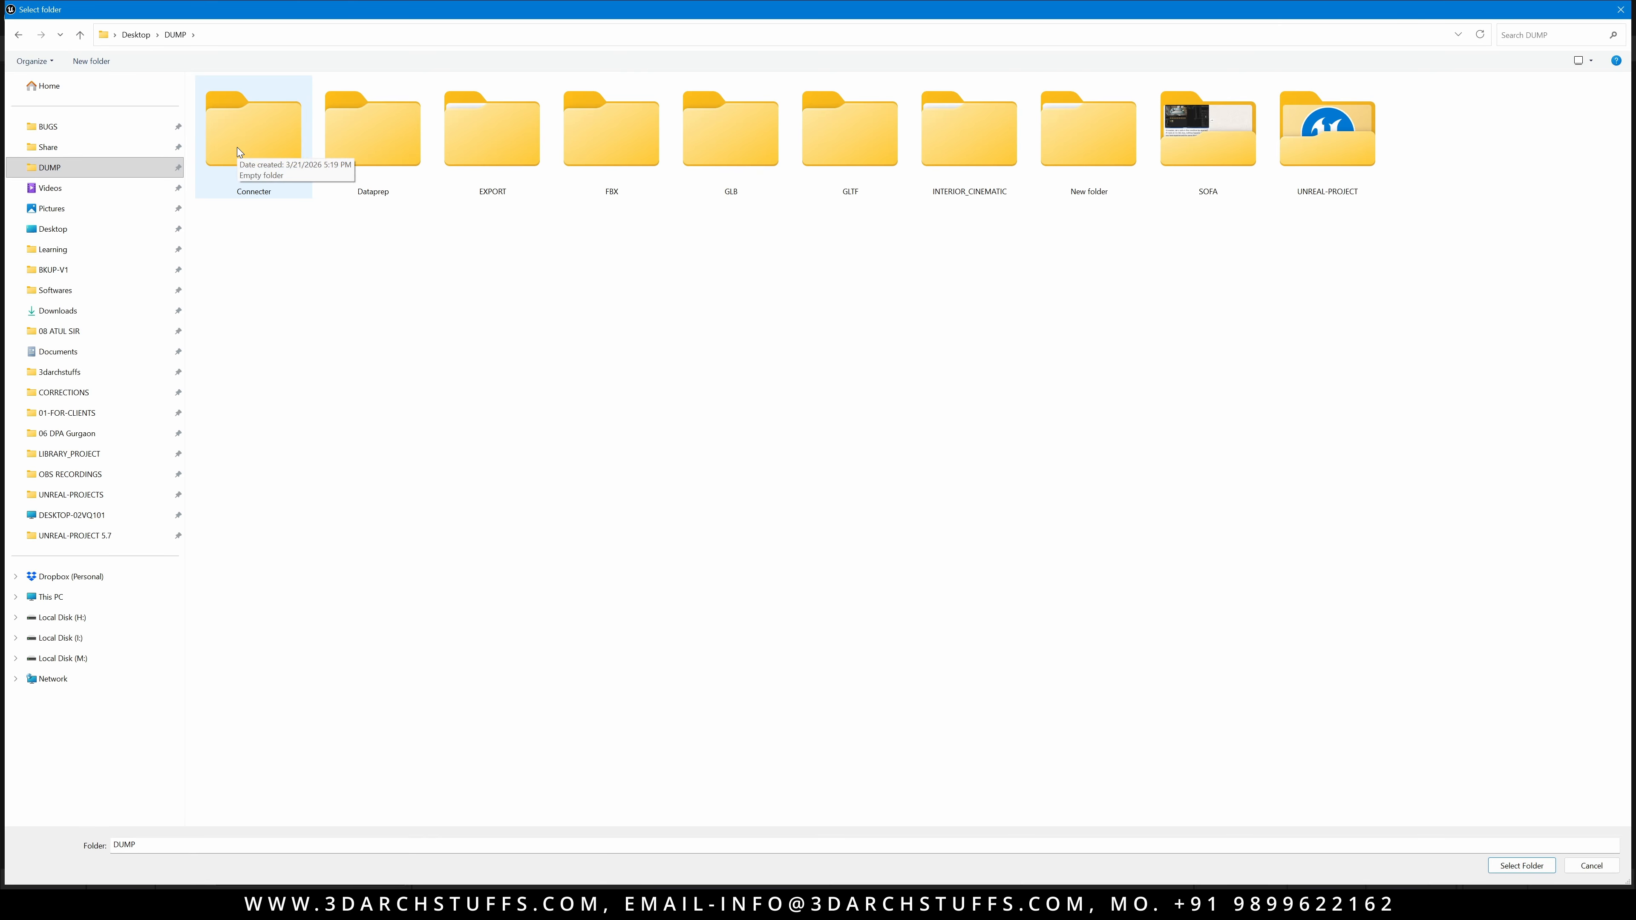